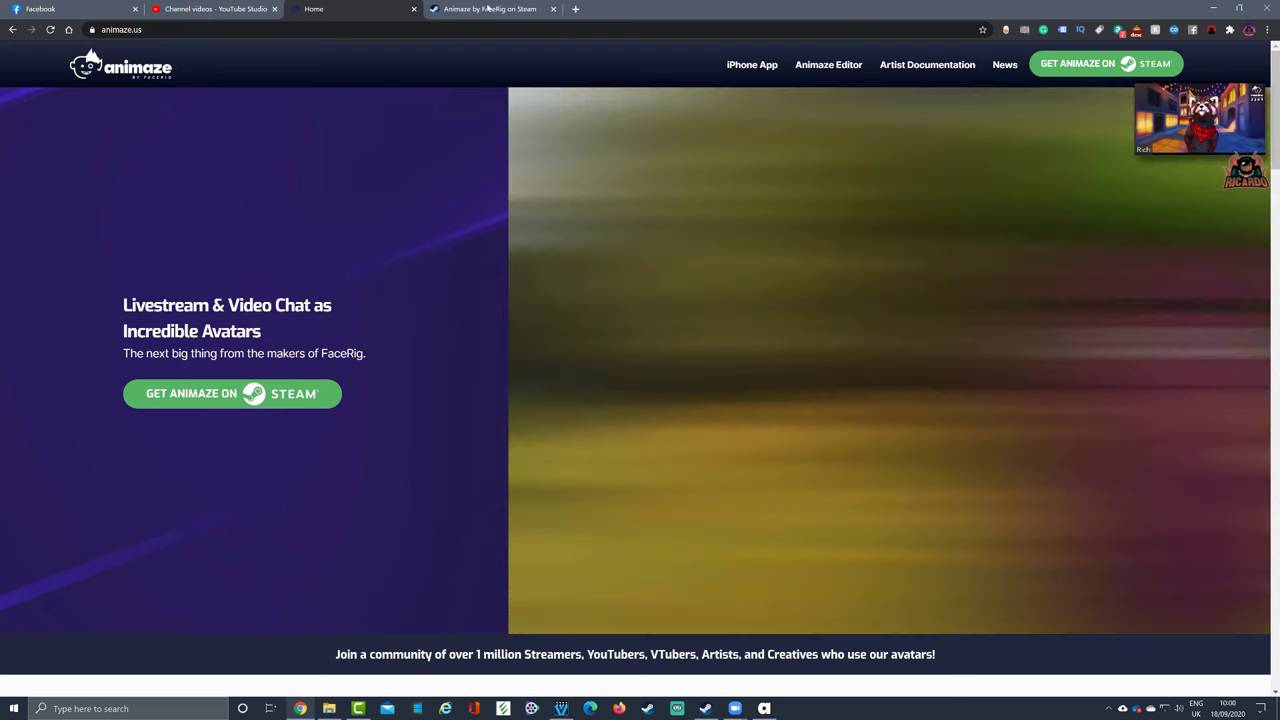
# - Switch to the Animaze by FaceRig Steam store page tab
pyautogui.click(487, 8)
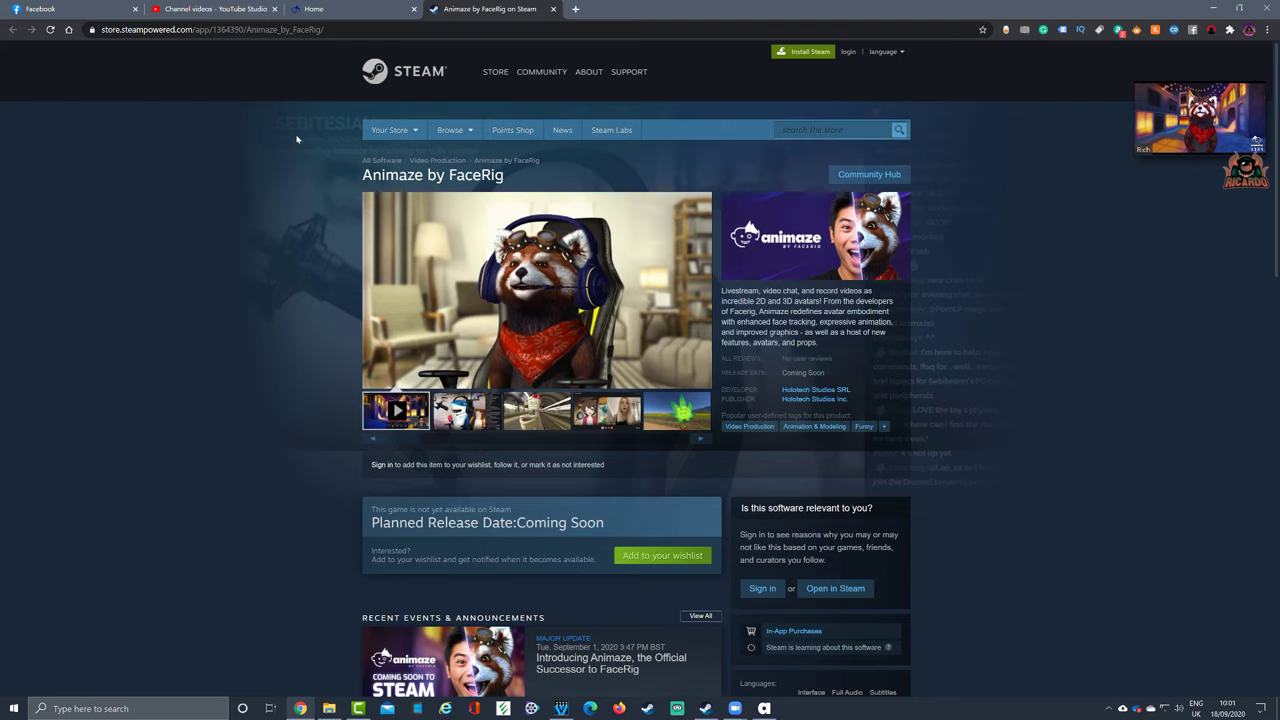
# - Scroll down to the About This Software description and back up to the gallery
pyautogui.scroll(-1, 296, 139)
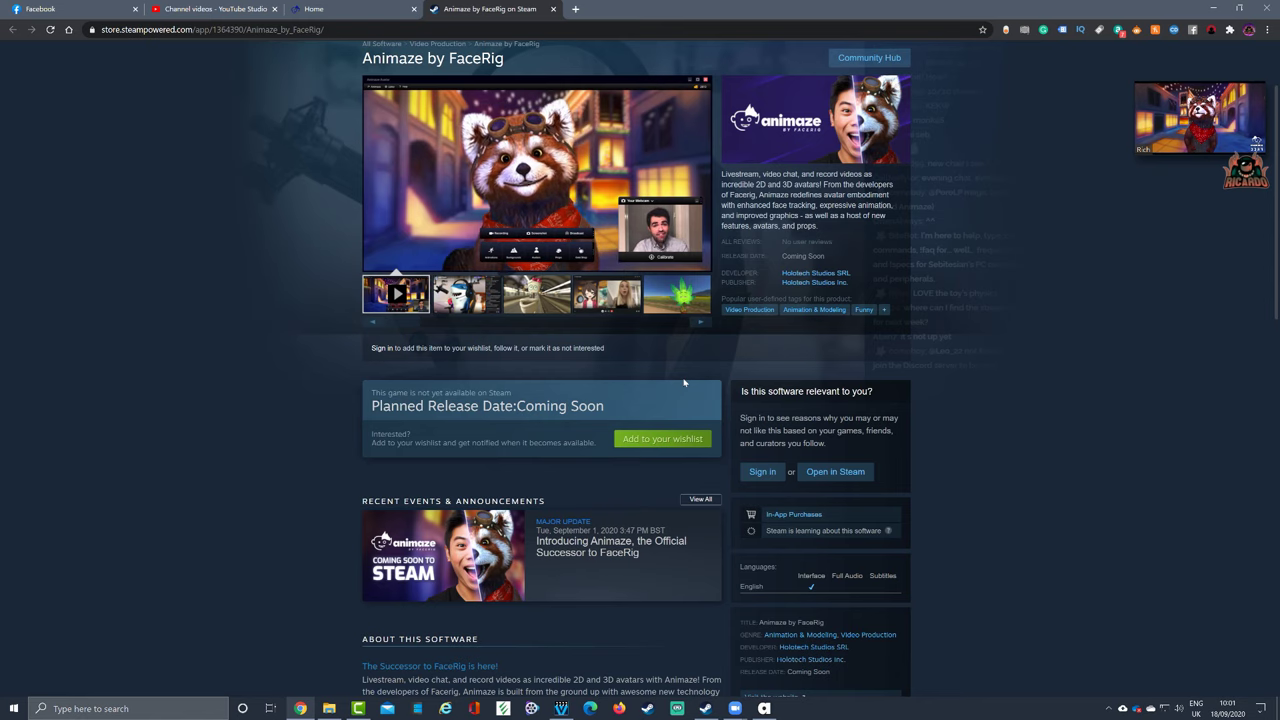
pyautogui.scroll(-5, 701, 376)
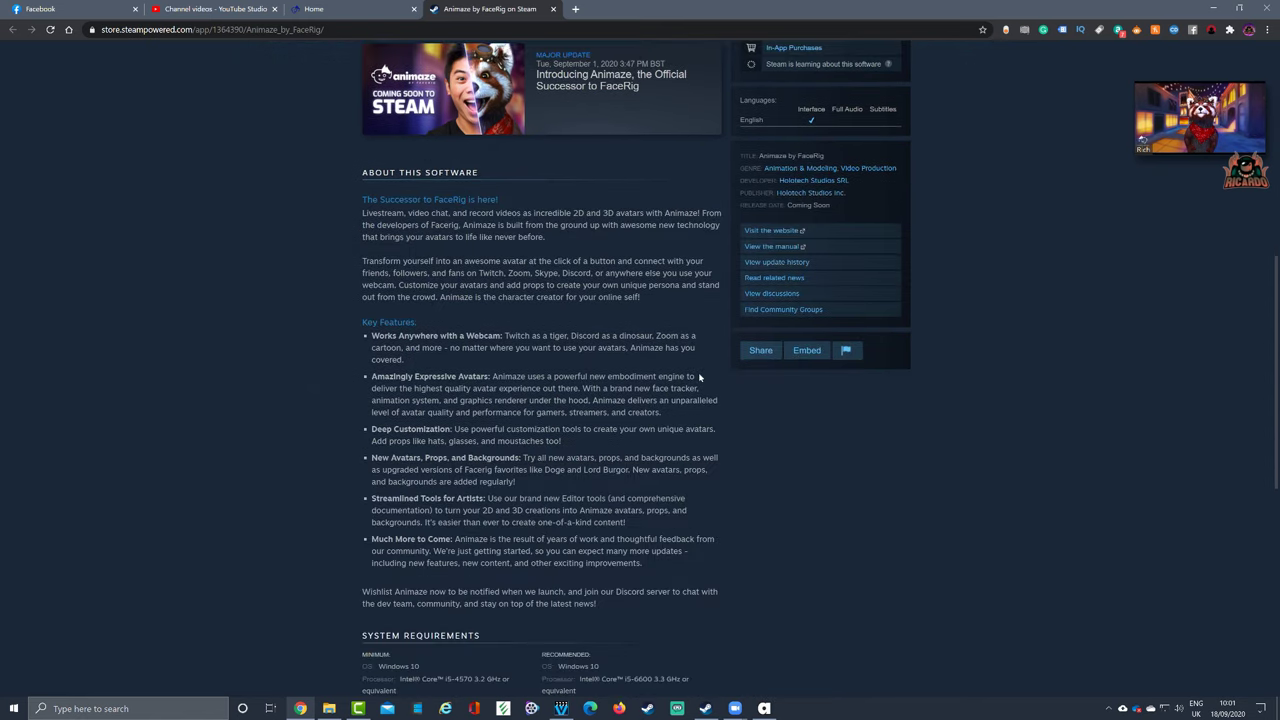
pyautogui.scroll(6, 701, 376)
pyautogui.scroll(1, 701, 376)
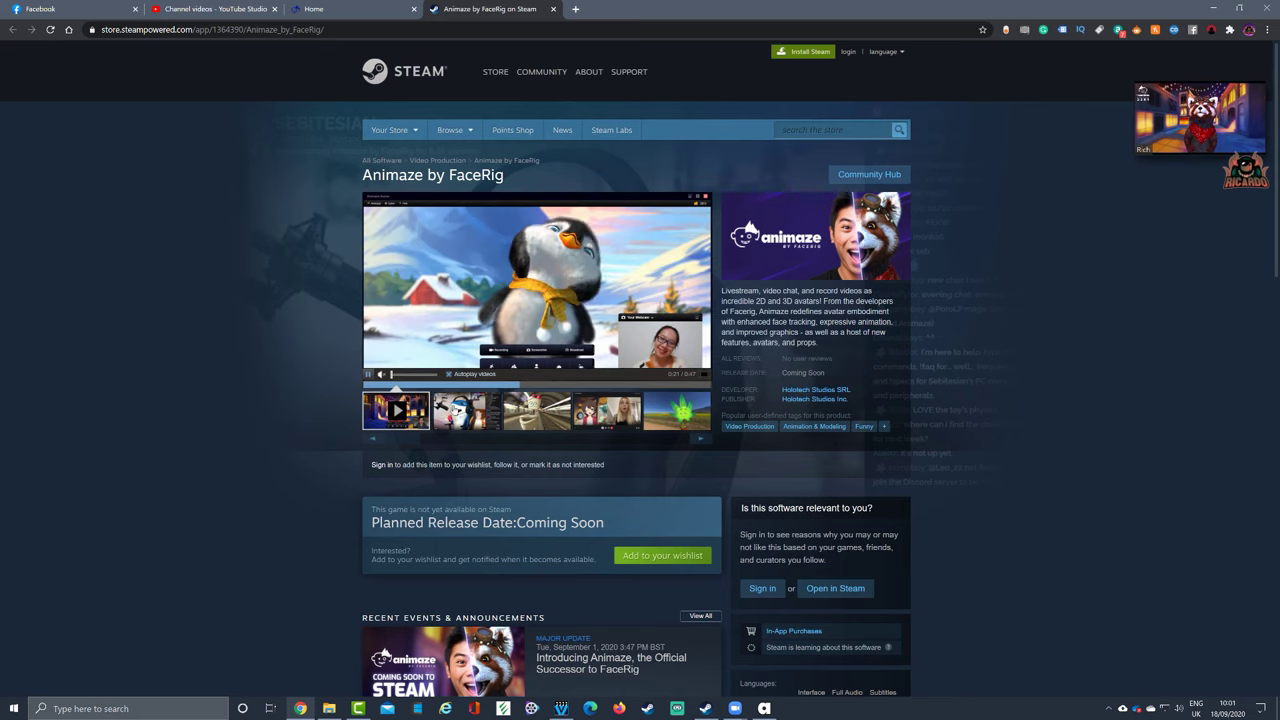
# - View the shark, toilet-character, video-call and leaf screenshots, ending on the shark
pyautogui.click(460, 410)
pyautogui.click(536, 410)
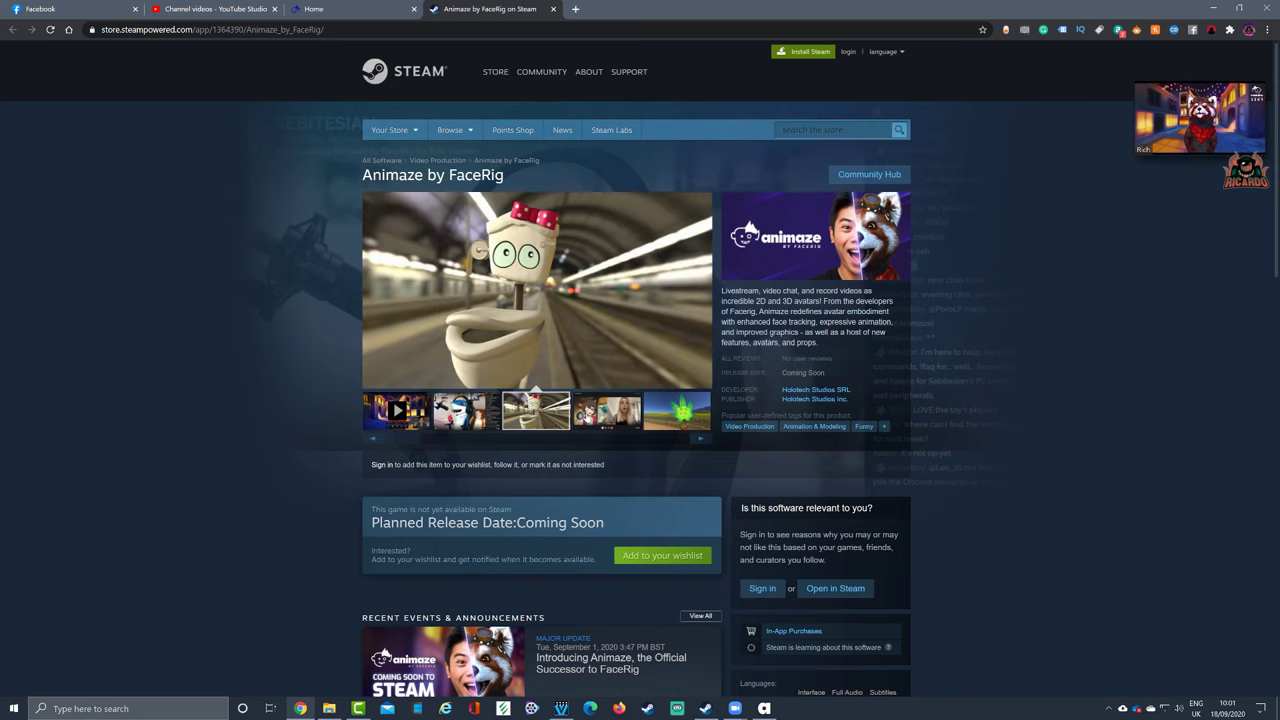
pyautogui.click(585, 412)
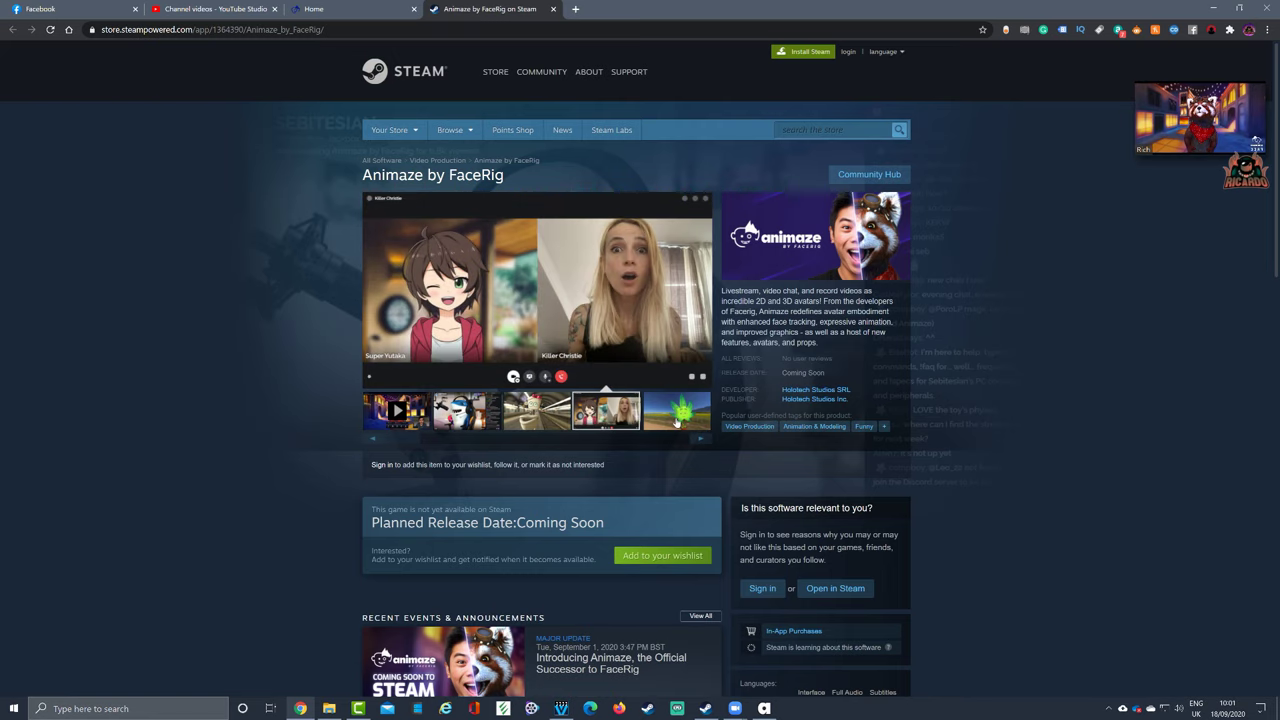
pyautogui.click(679, 418)
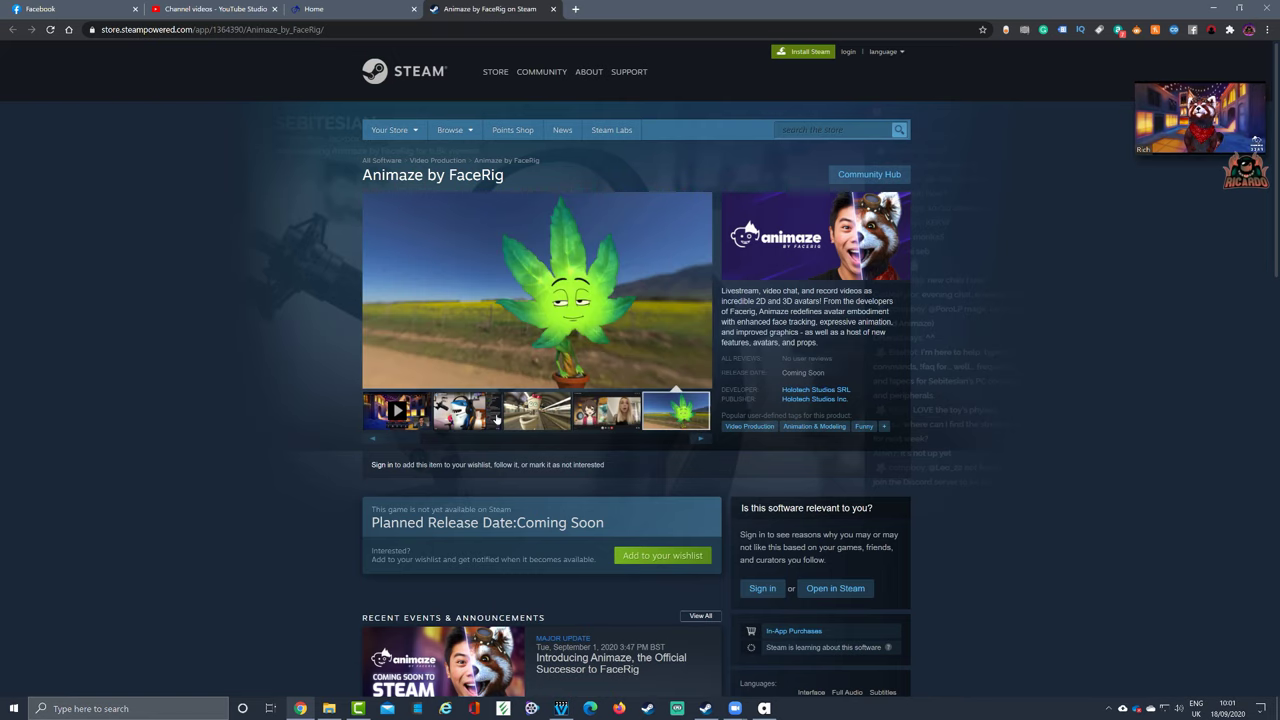
pyautogui.click(497, 418)
pyautogui.scroll(-5, 496, 418)
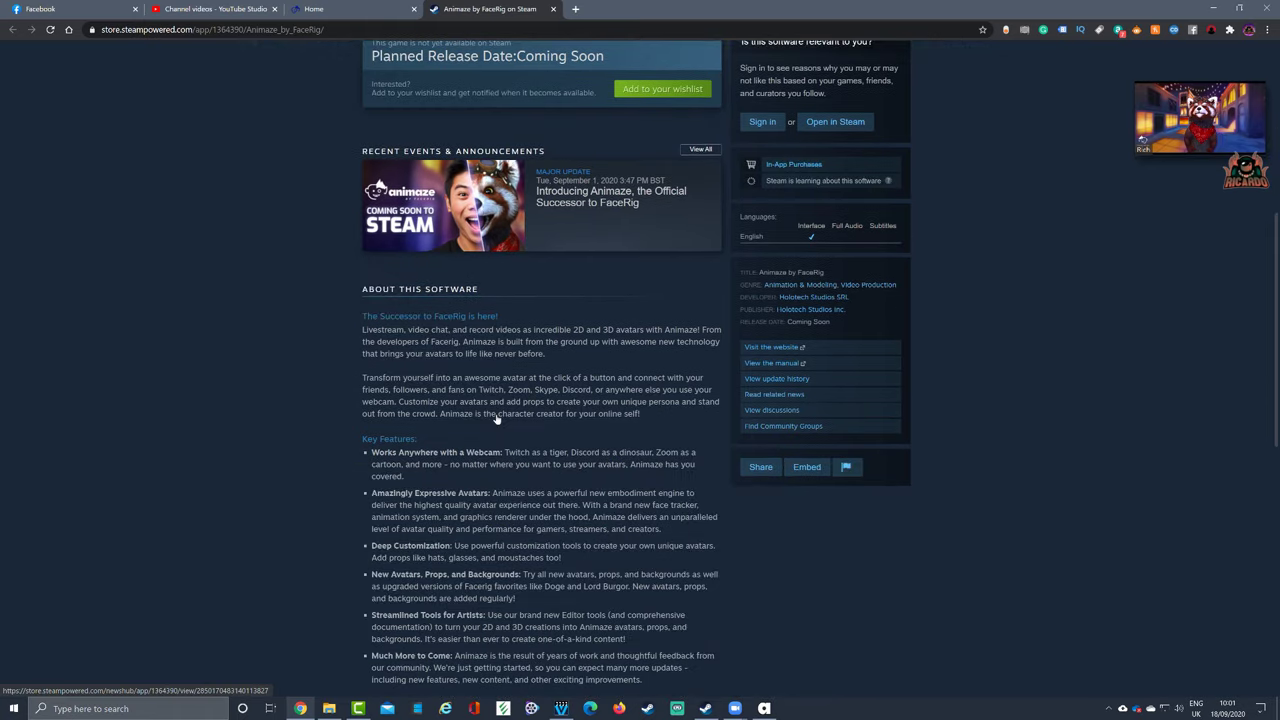
pyautogui.scroll(5, 496, 418)
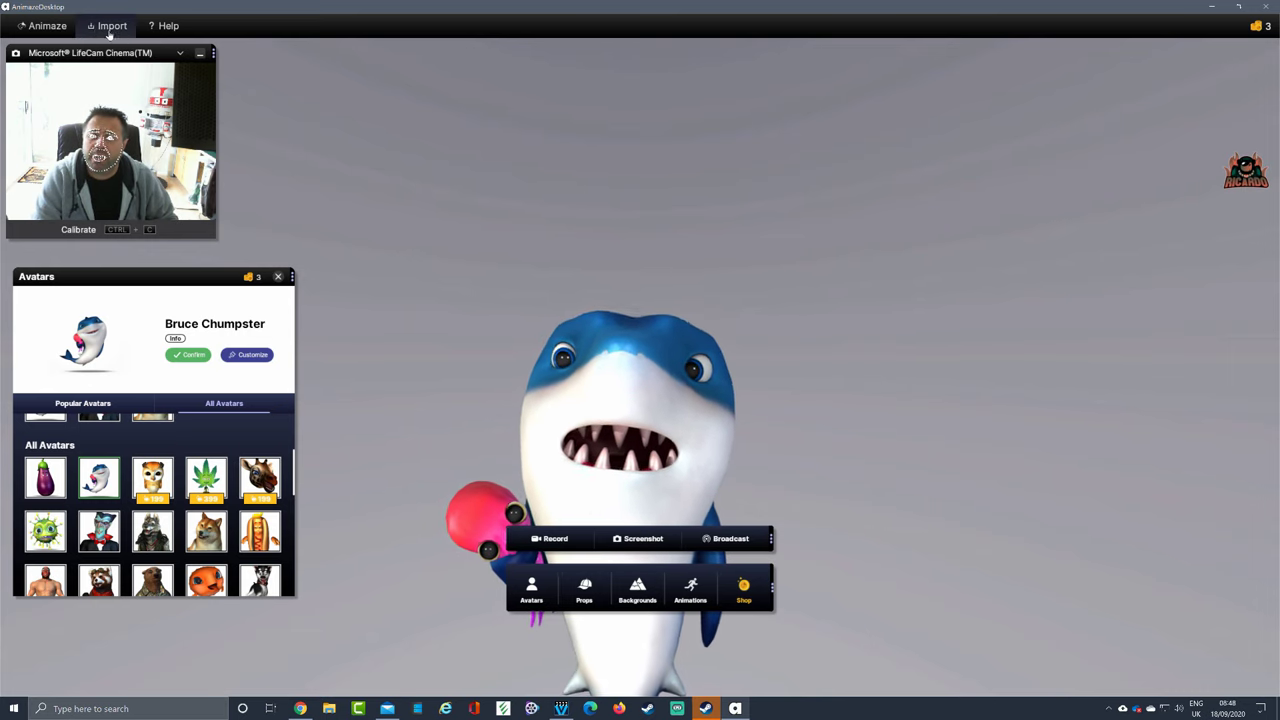
# - Move the webcam preview to the top-right corner and show its camera source list
pyautogui.click(45, 28)
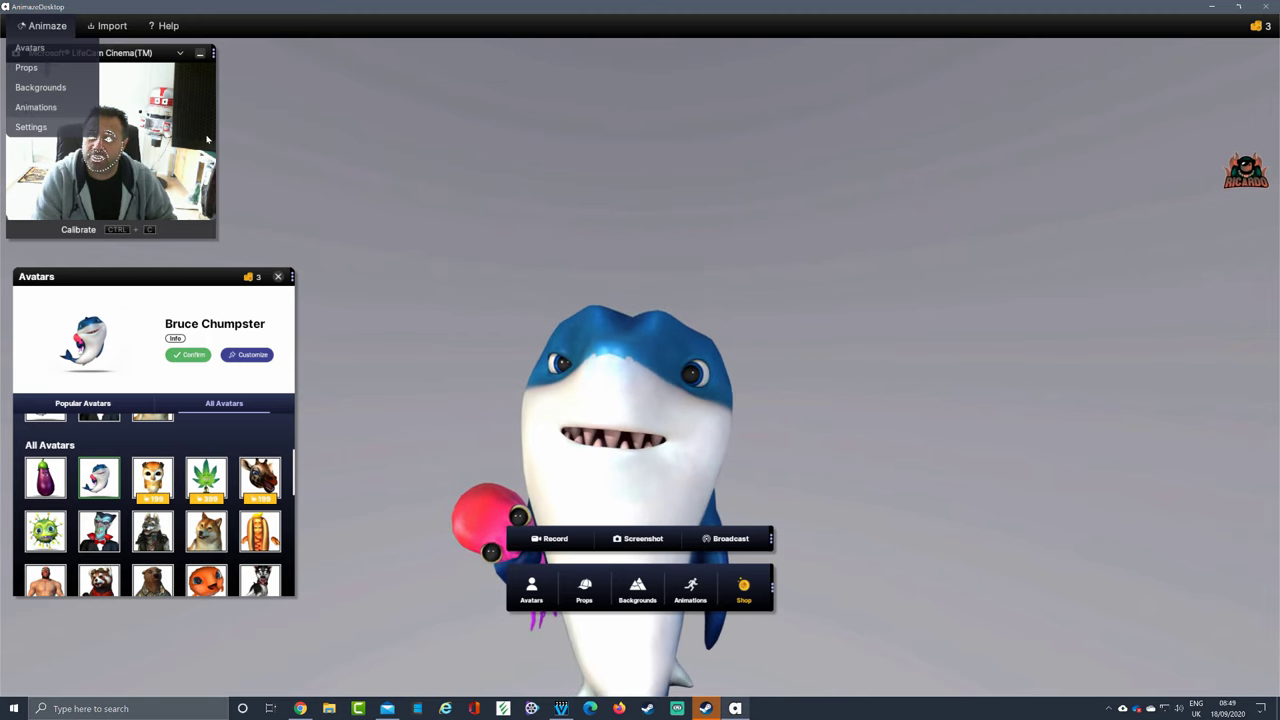
pyautogui.click(374, 142)
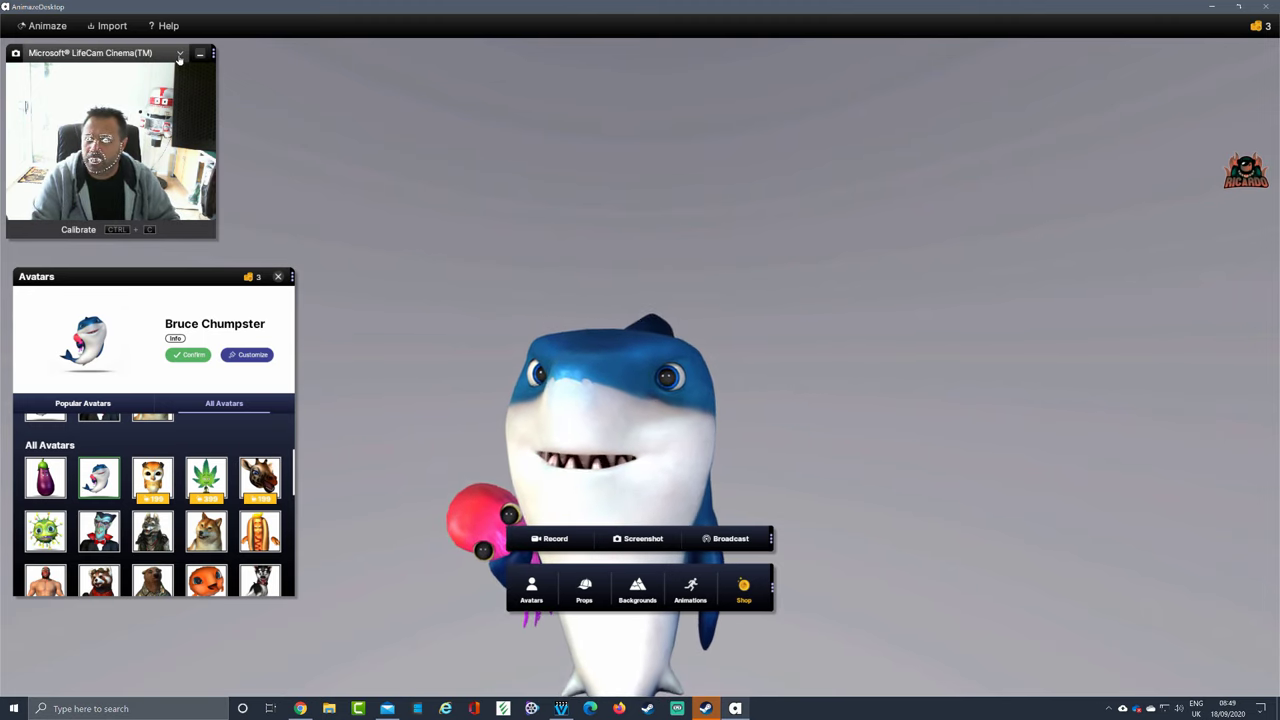
pyautogui.moveTo(179, 57); pyautogui.dragTo(1222, 72)
pyautogui.click(1230, 70)
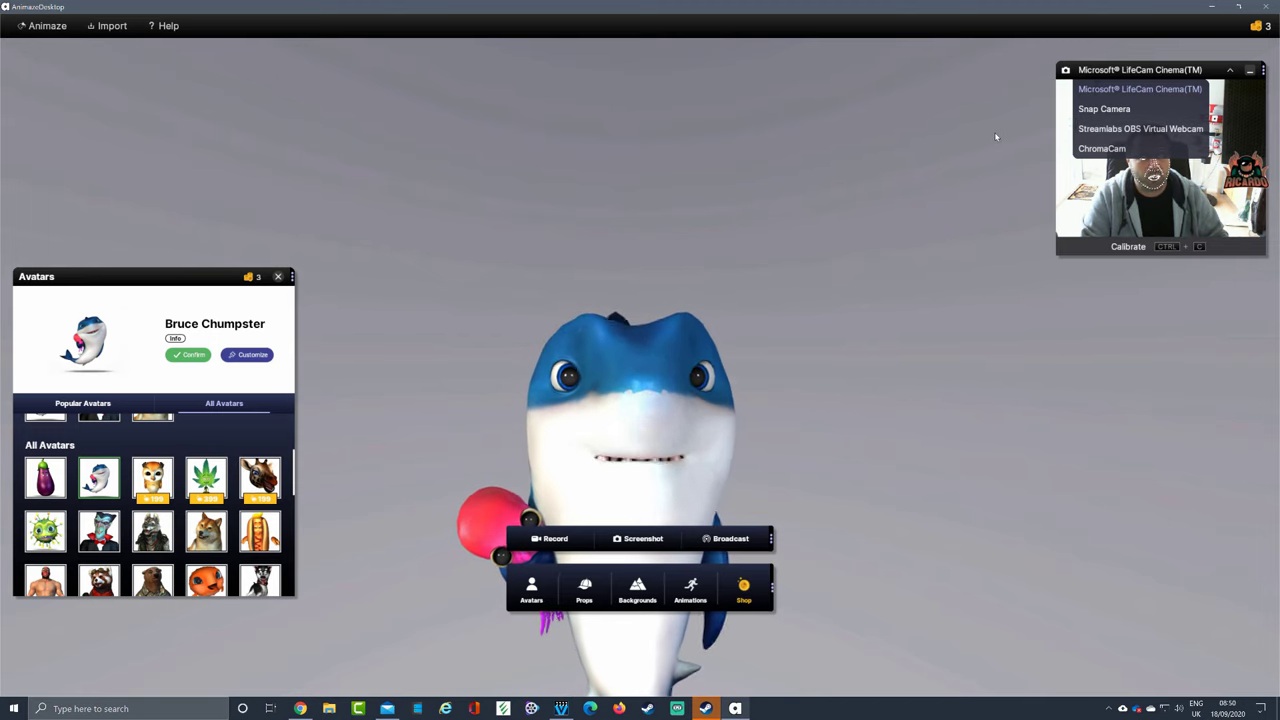
# - Keep Microsoft LifeCam Cinema as the tracking camera and close the camera list
pyautogui.click(952, 135)
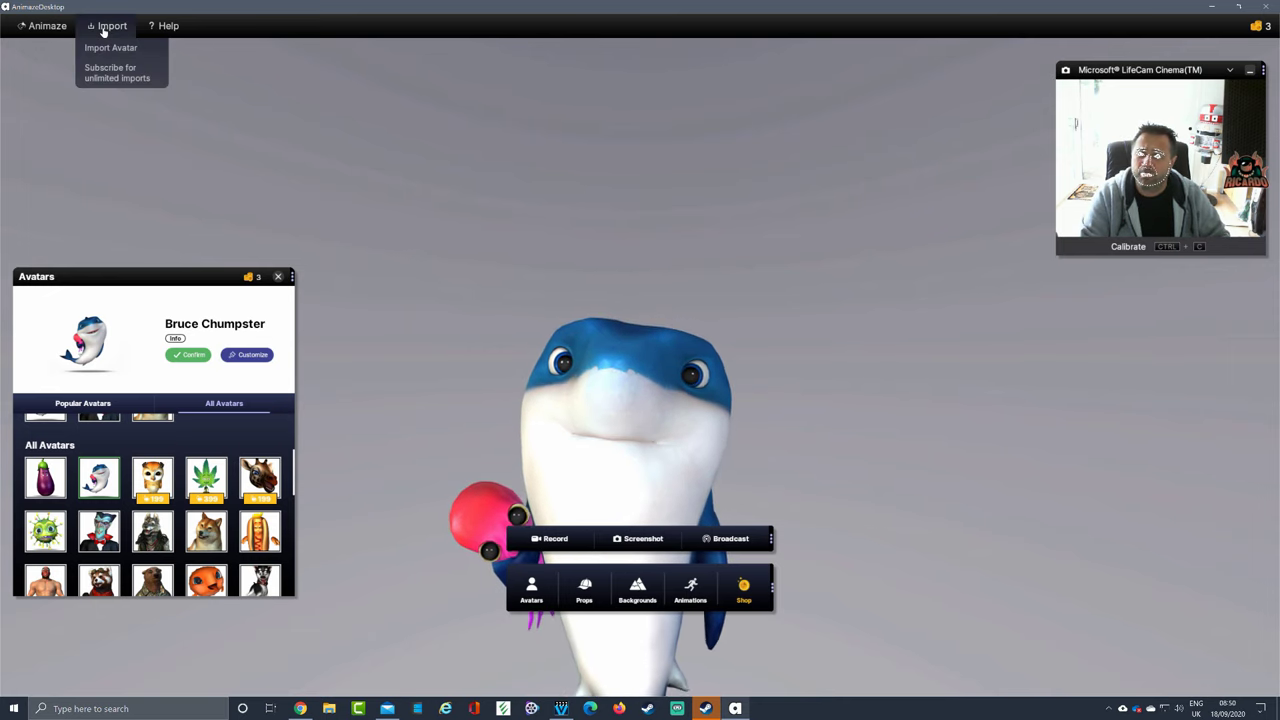
pyautogui.moveTo(113, 31)
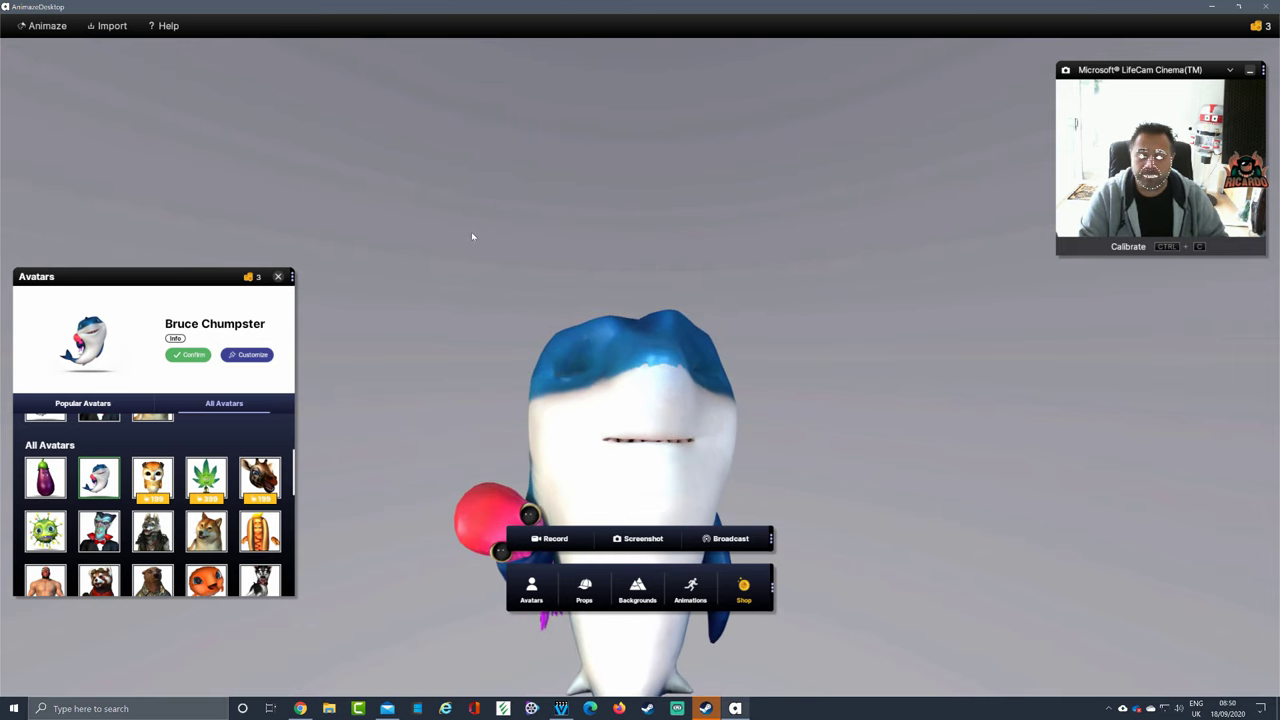
# - Raise the Avatars panel to reveal the Imported eggplant and Recently Used avatars
pyautogui.scroll(-5, 211, 452)
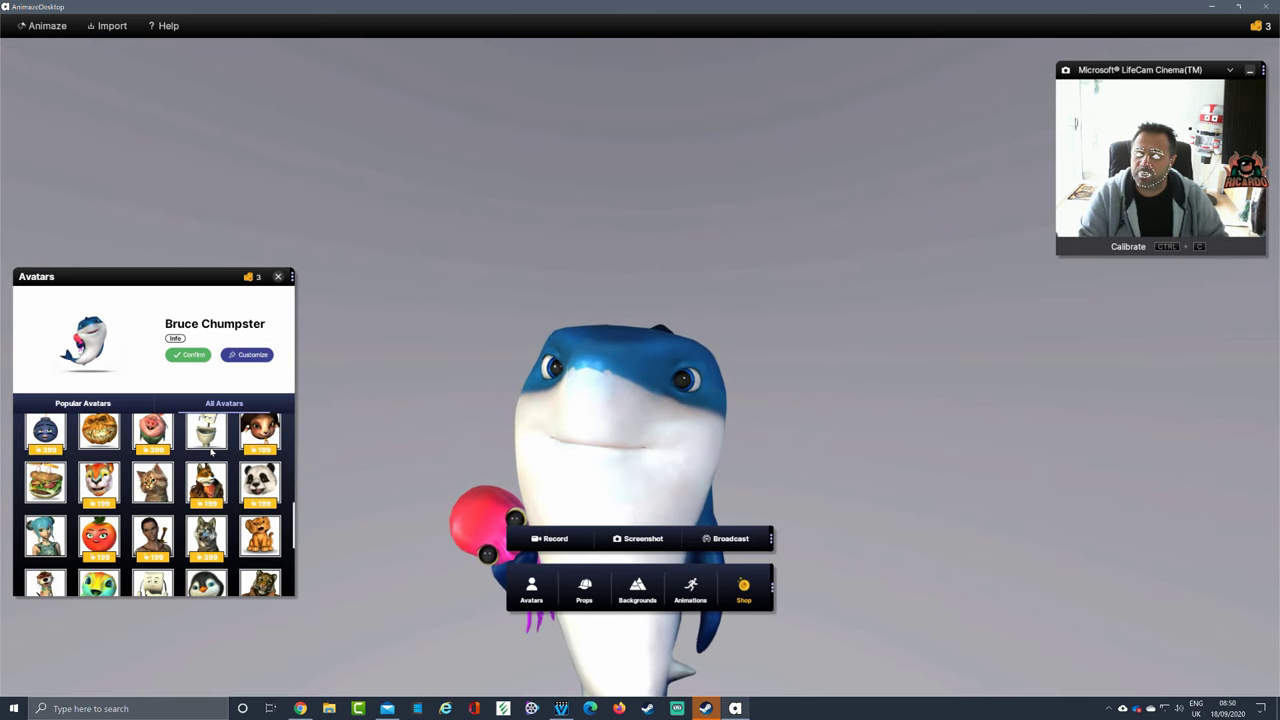
pyautogui.scroll(5, 211, 452)
pyautogui.moveTo(182, 269); pyautogui.dragTo(186, 113)
pyautogui.scroll(2, 194, 334)
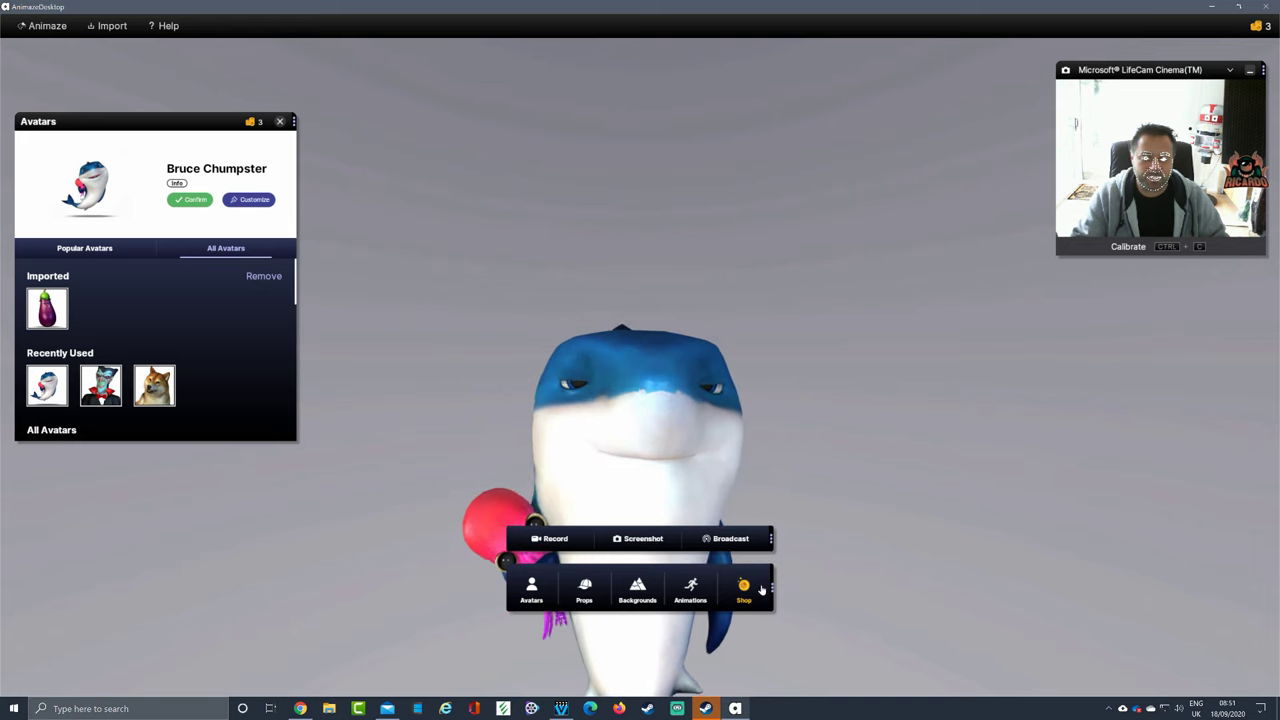
# - Open Animations, move its panel to the top centre, and play the shark's Q, W, E actions
pyautogui.click(698, 588)
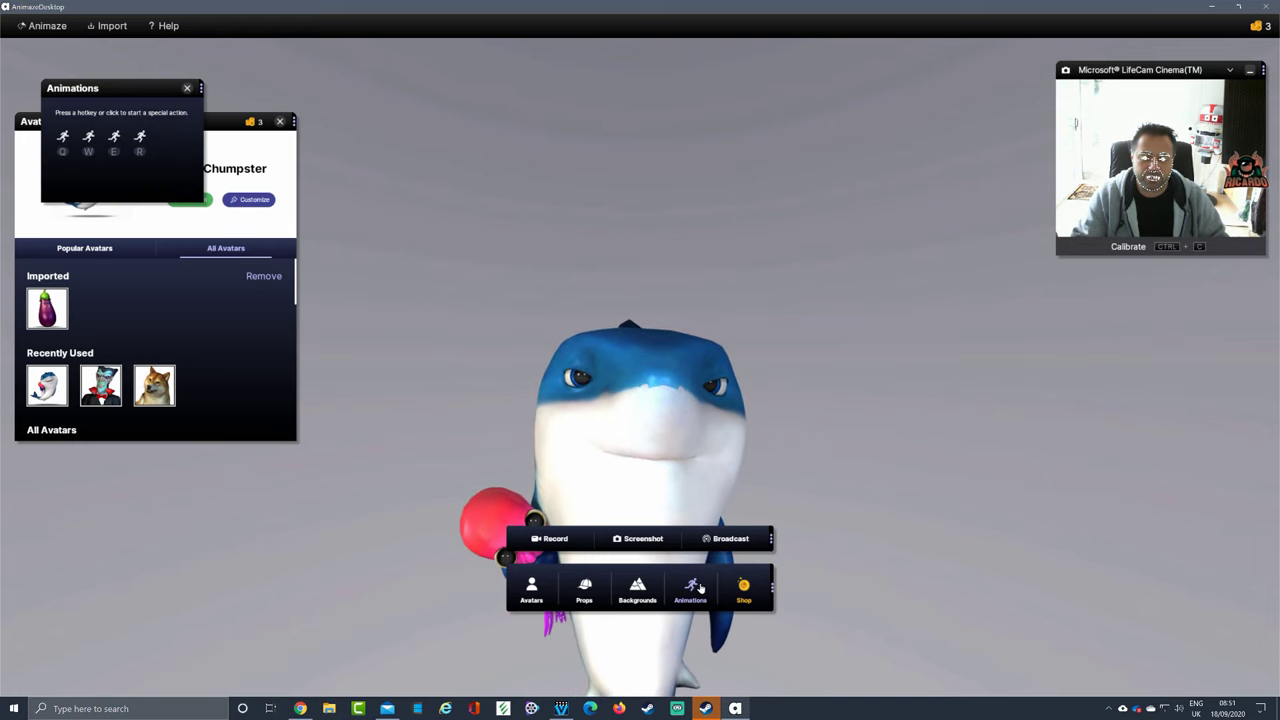
pyautogui.moveTo(123, 96); pyautogui.dragTo(622, 104)
pyautogui.press('q')
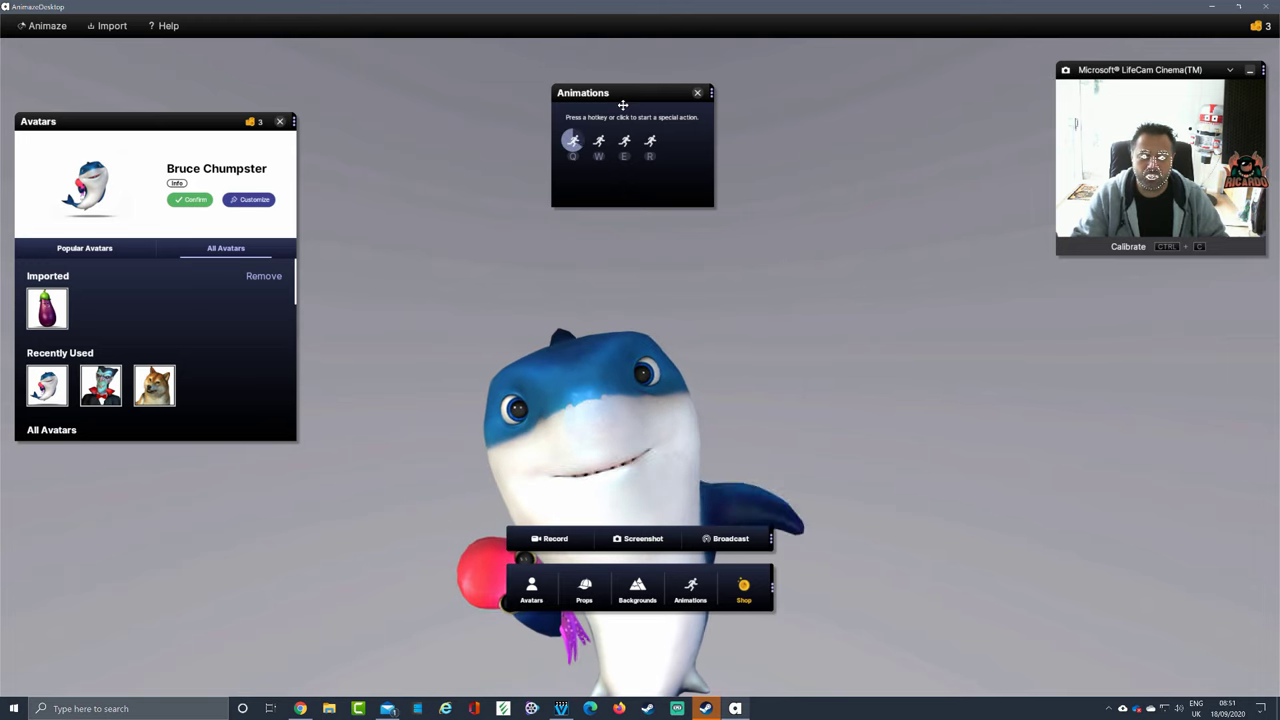
pyautogui.press('w')
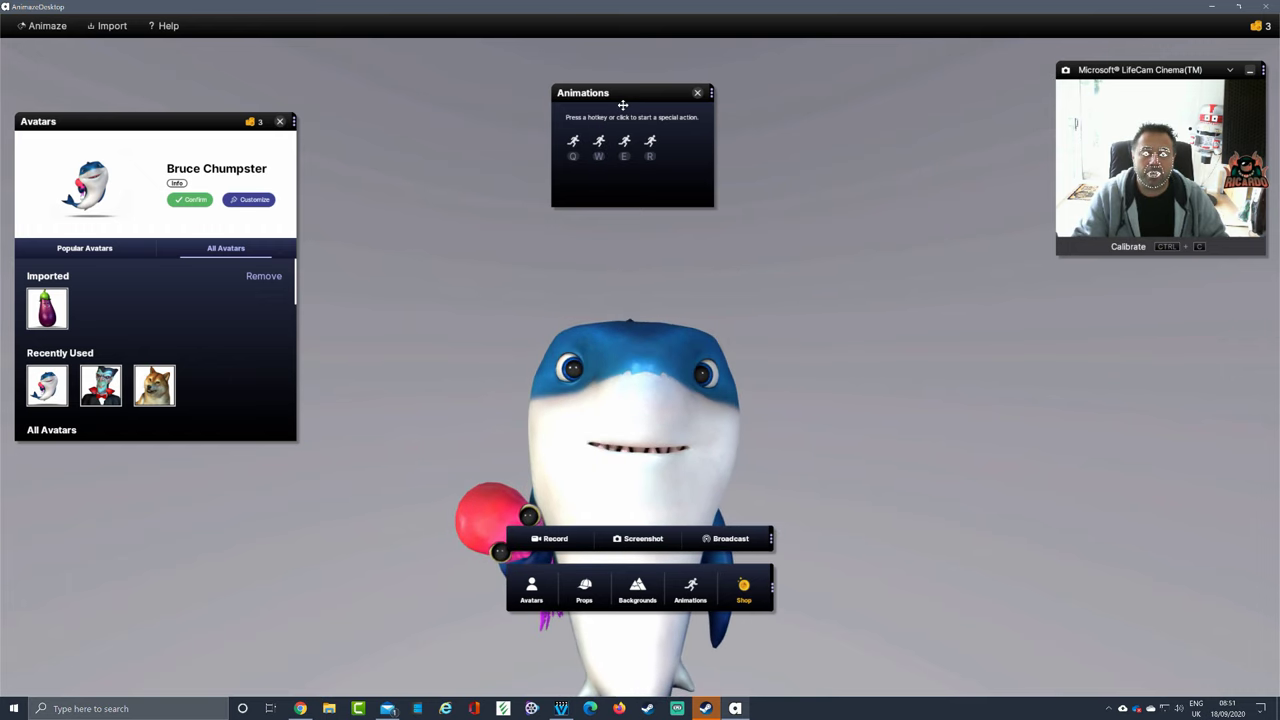
pyautogui.press('e')
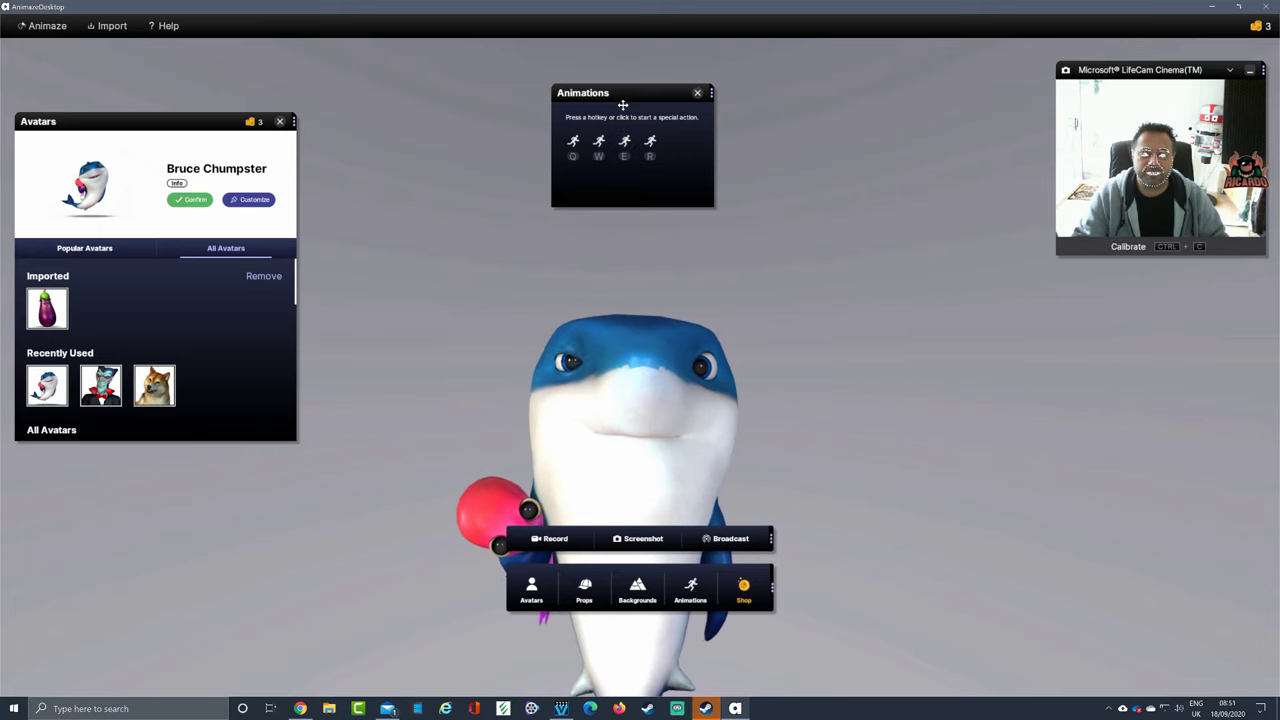
pyautogui.click(624, 140)
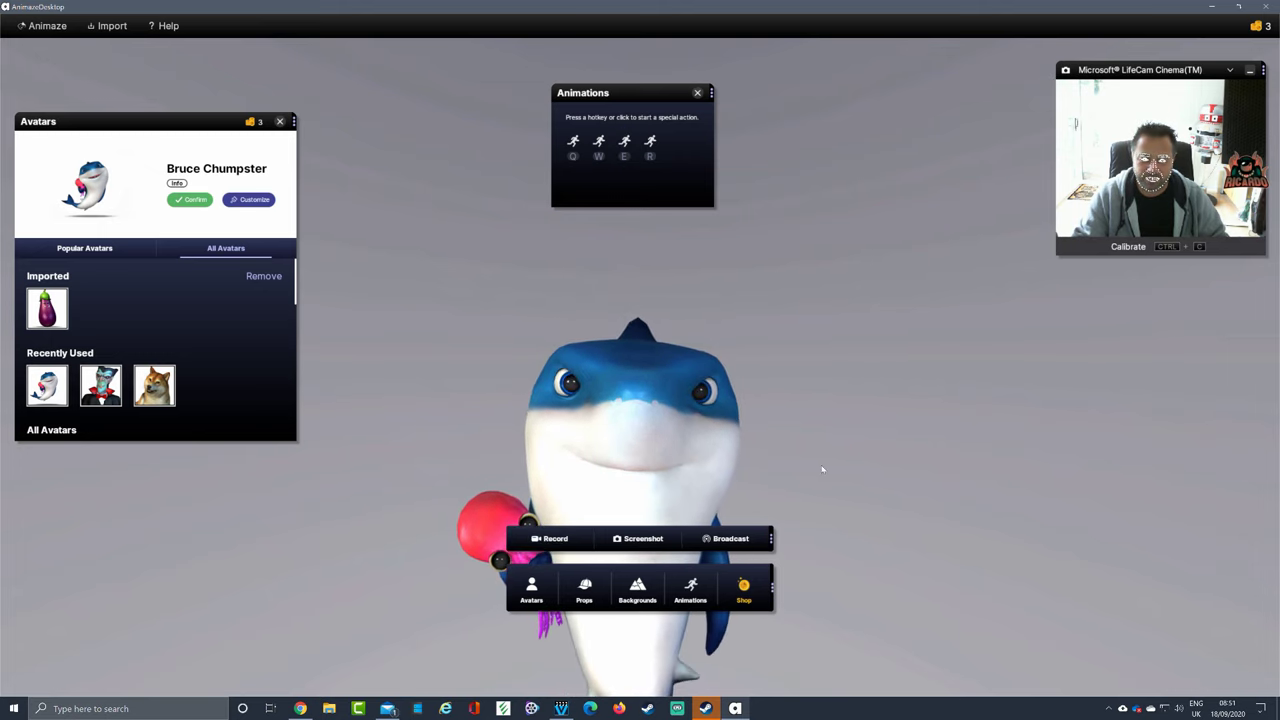
# - Shift the recording and avatar toolbars right, replay E/R/E/W actions, and preview Abel Gene
pyautogui.moveTo(775, 537); pyautogui.dragTo(1220, 528)
pyautogui.moveTo(771, 587); pyautogui.dragTo(1236, 578)
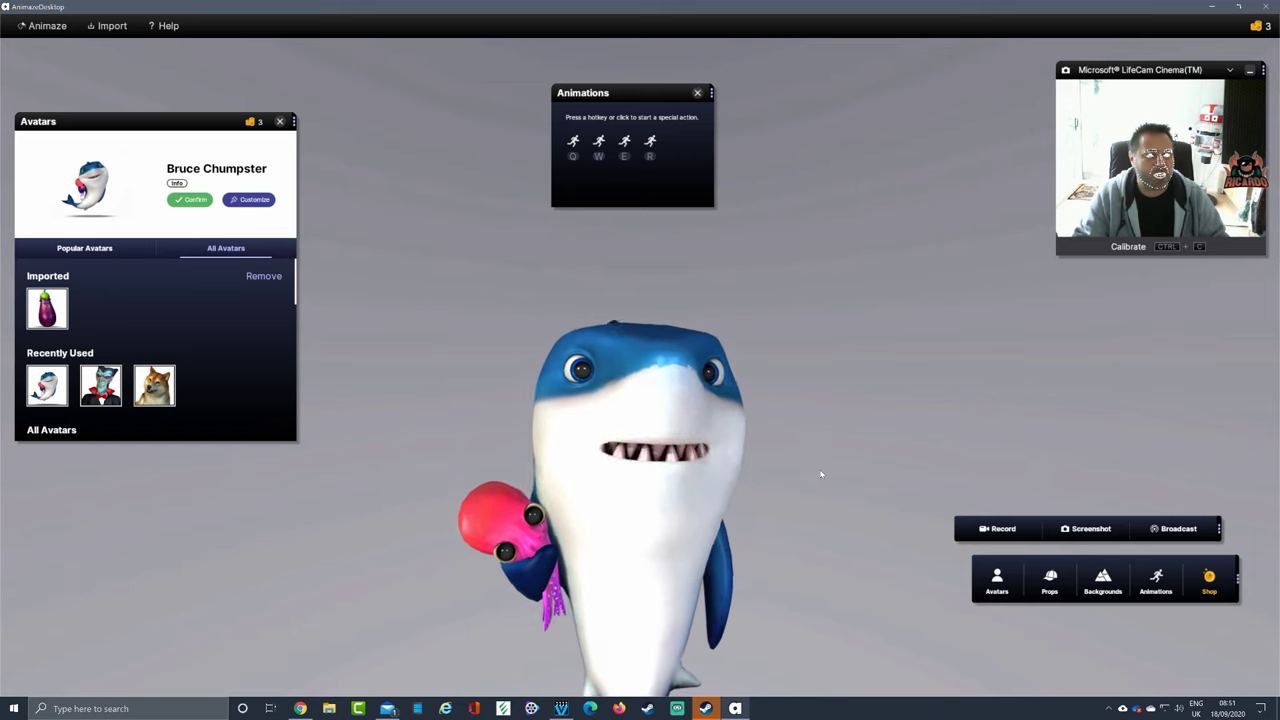
pyautogui.press('e')
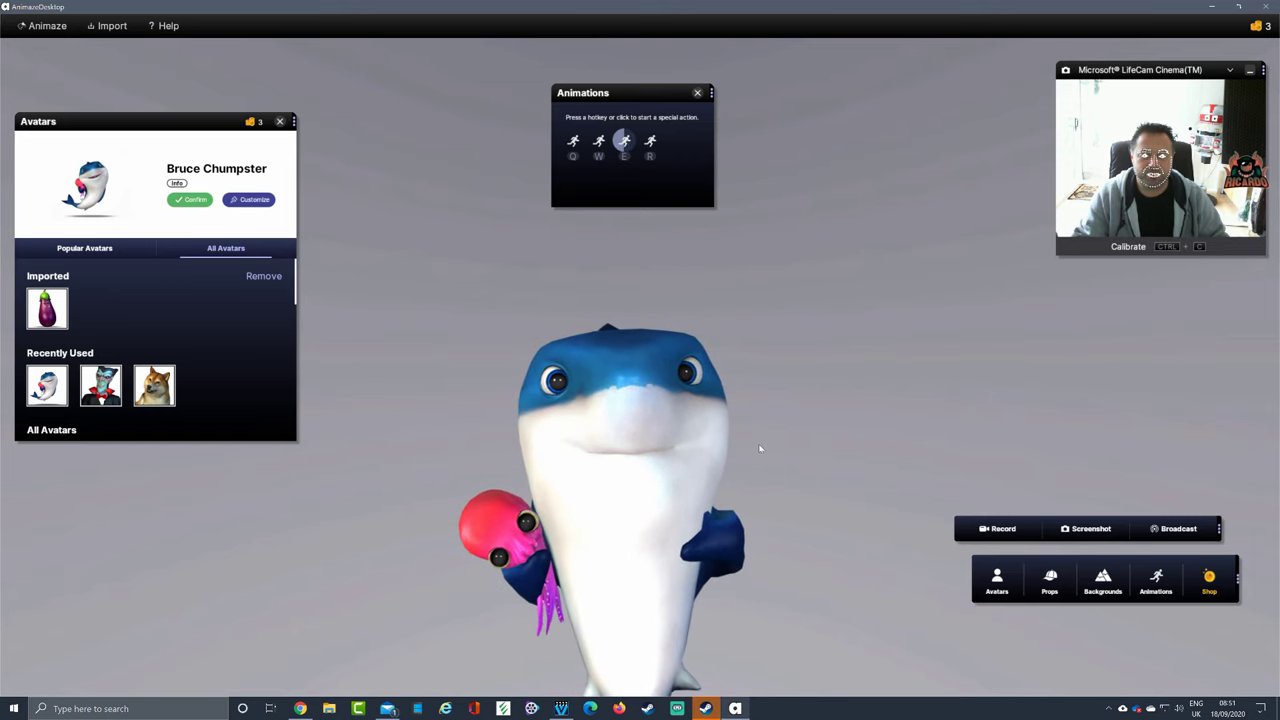
pyautogui.press('r')
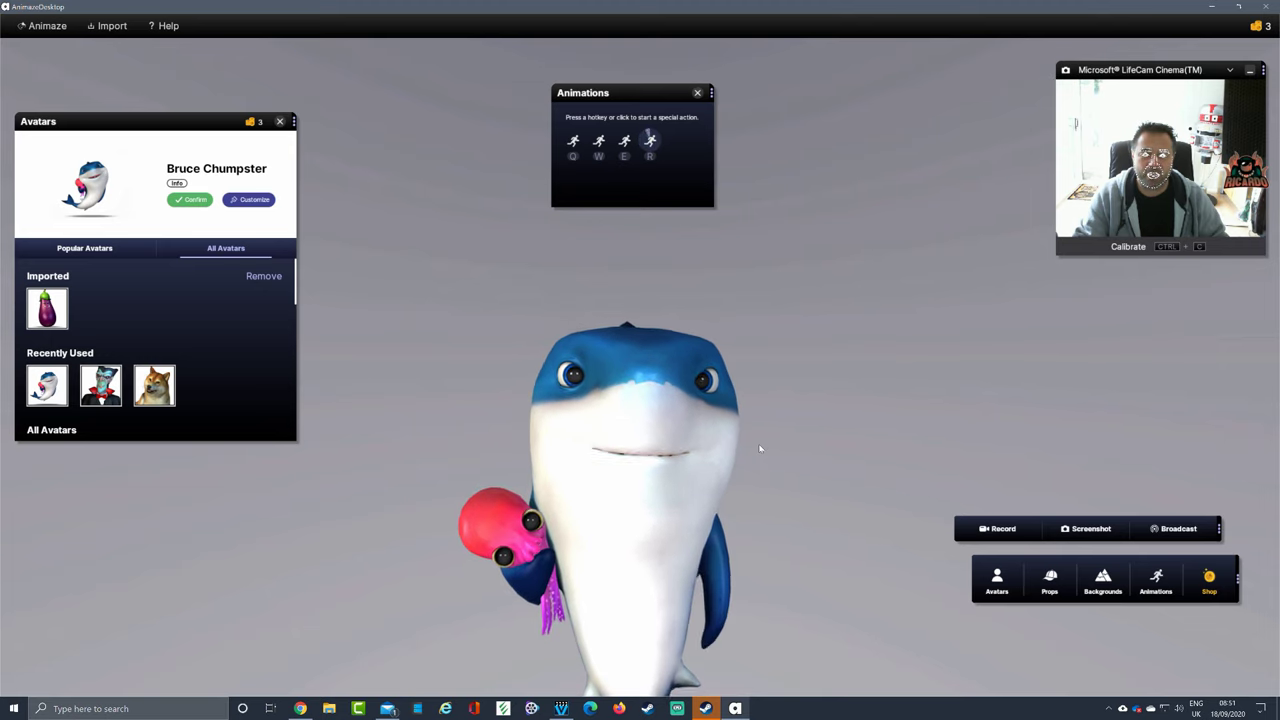
pyautogui.press('e')
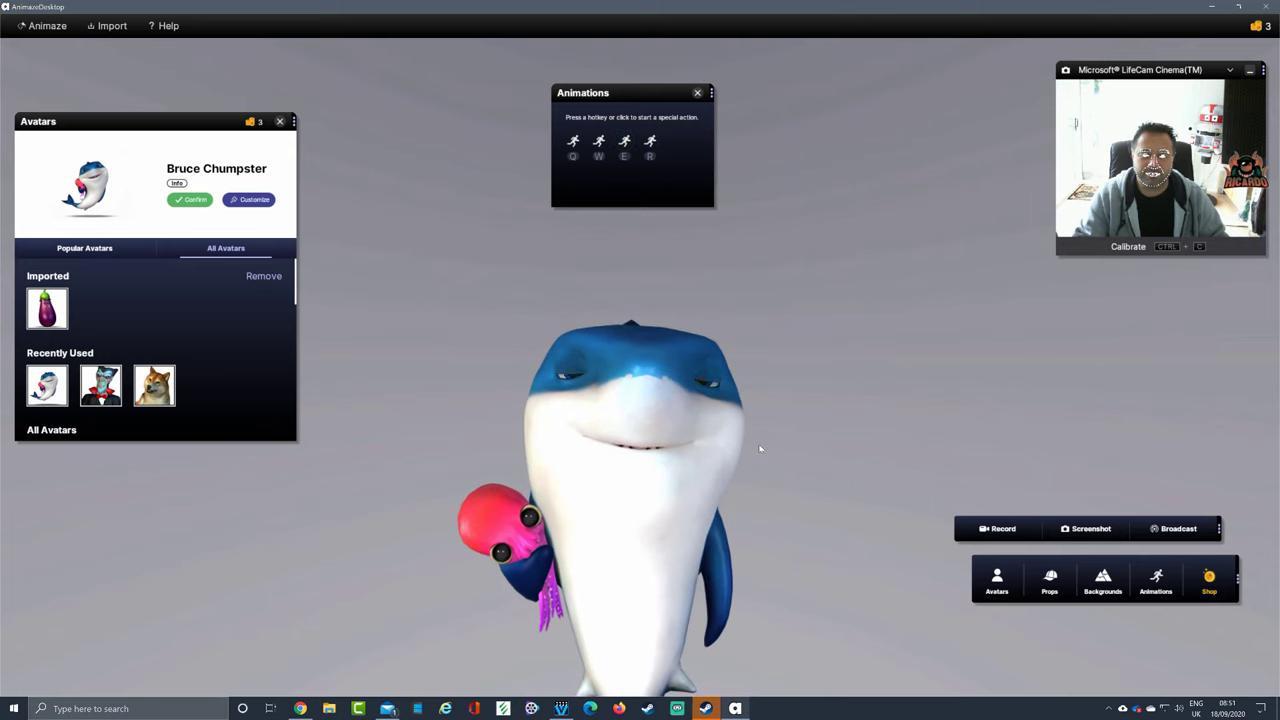
pyautogui.press('w')
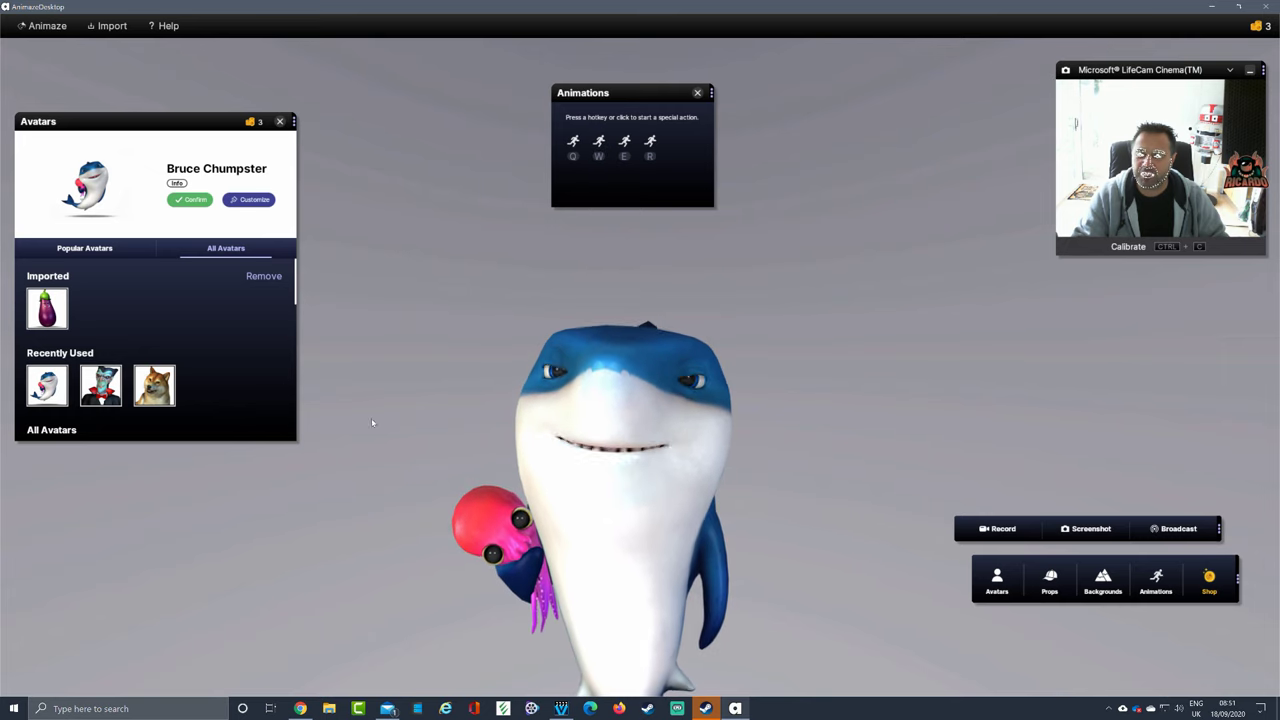
pyautogui.click(47, 308)
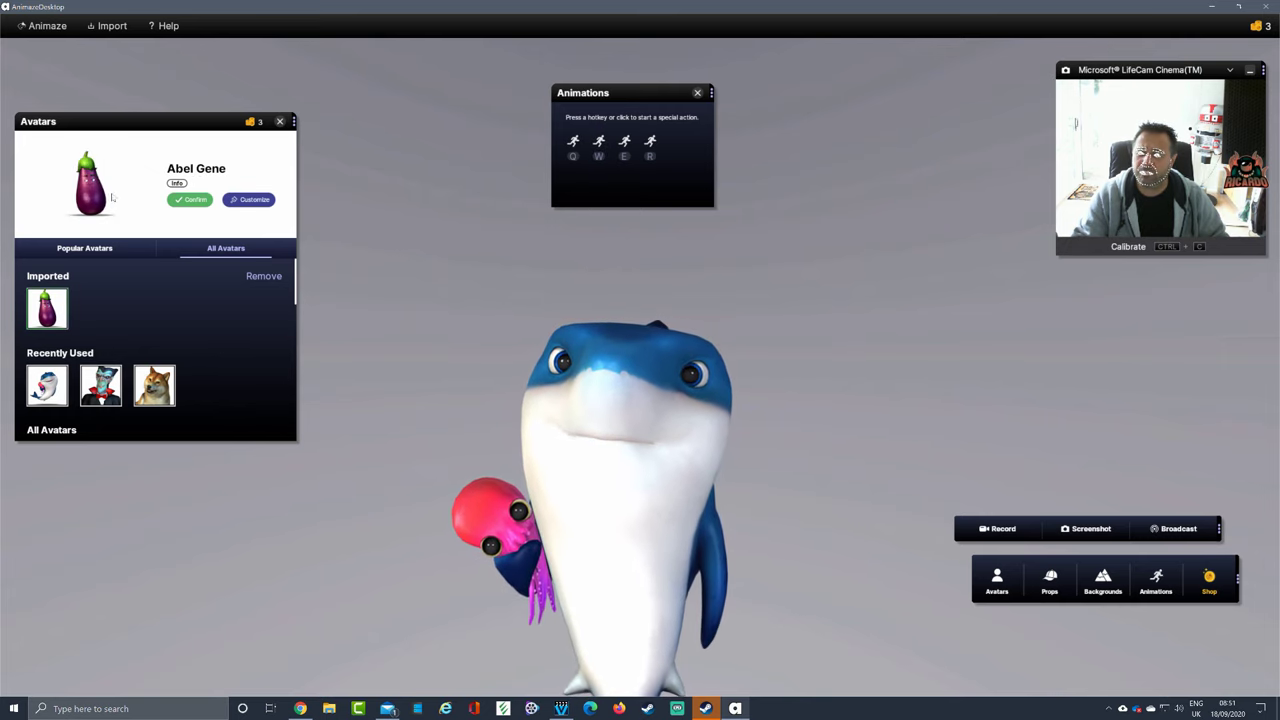
# - Load Abel Gene live, move Animations beside the webcam, and play its Q, W, E, R actions
pyautogui.click(189, 200)
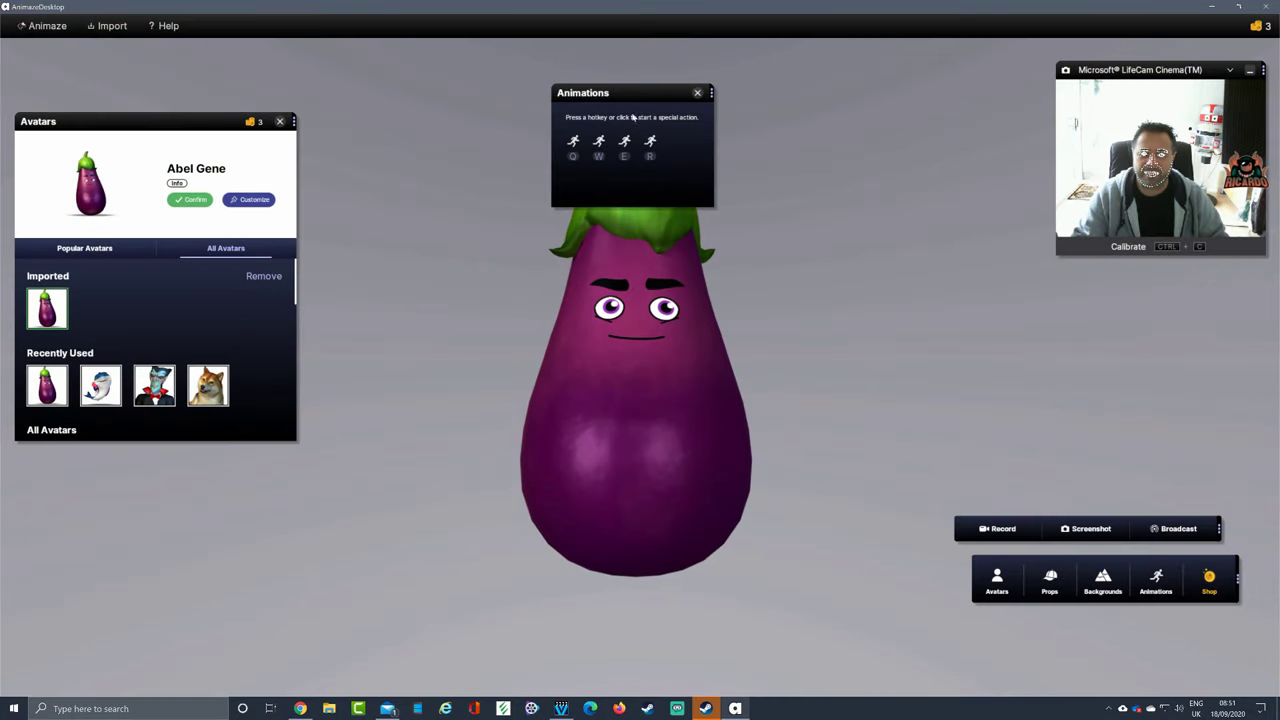
pyautogui.moveTo(632, 117); pyautogui.dragTo(939, 93)
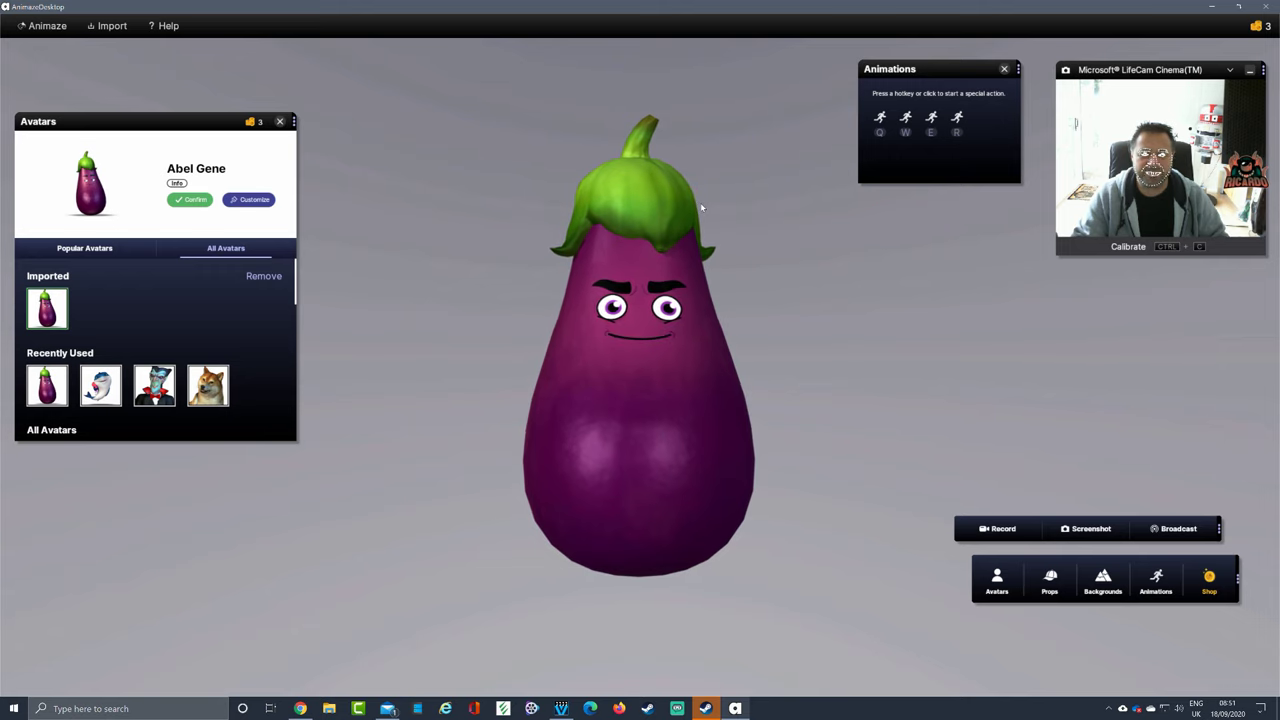
pyautogui.press('q')
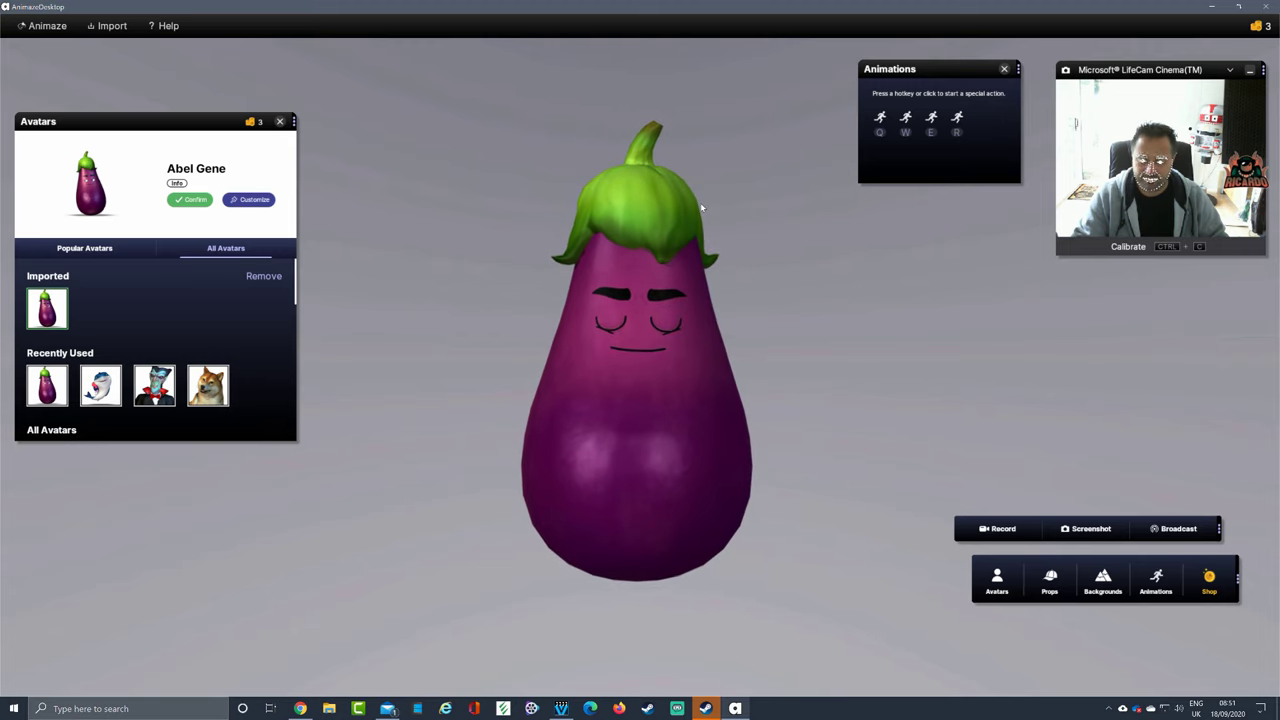
pyautogui.press('w')
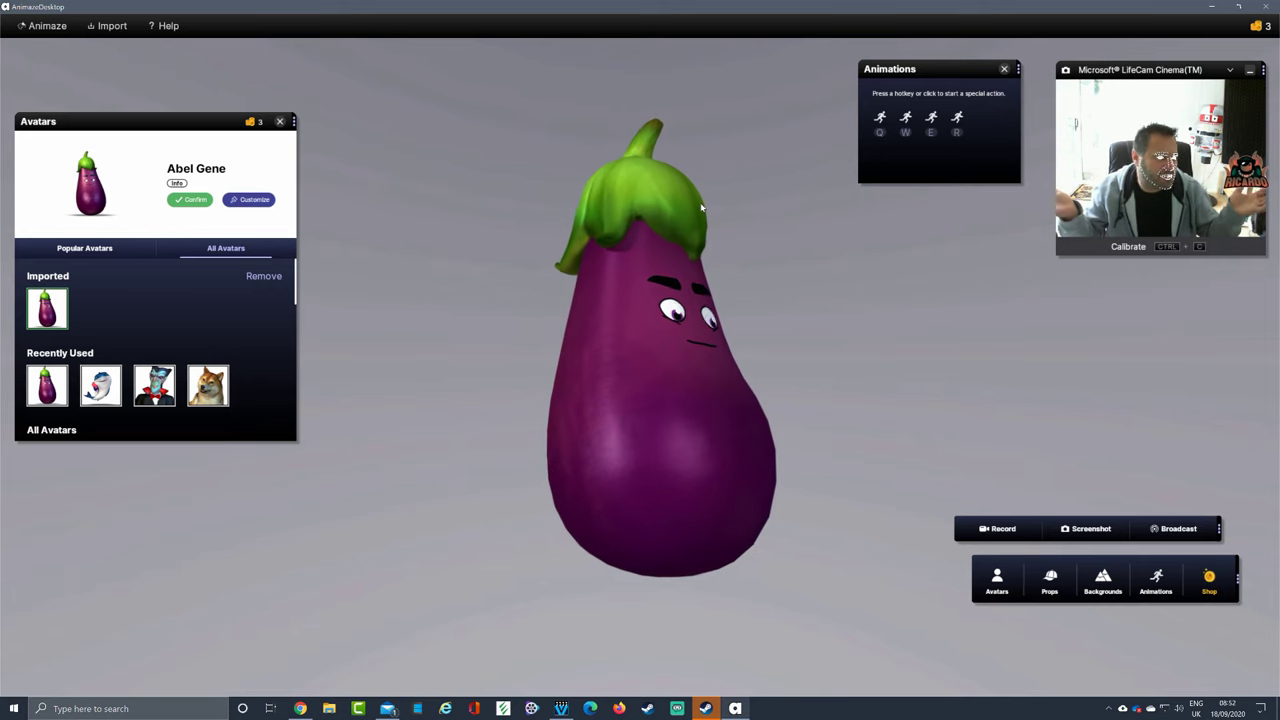
pyautogui.press('e')
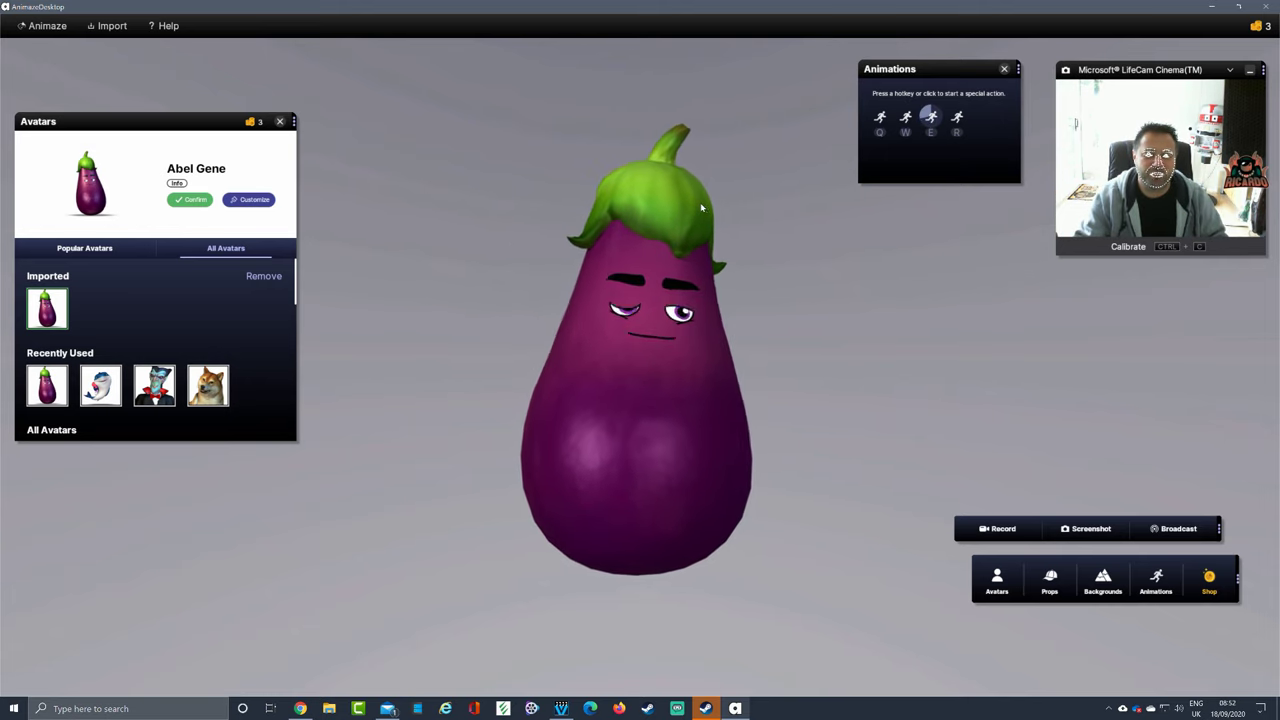
pyautogui.press('r')
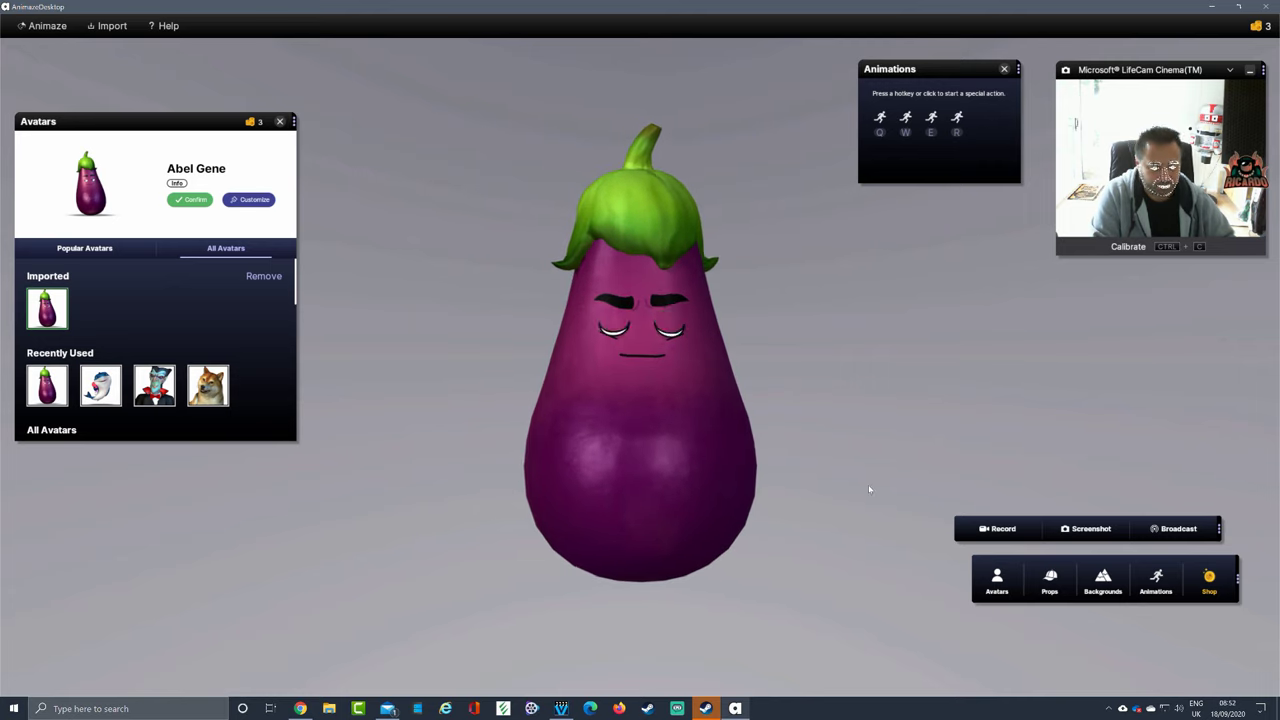
# - Load Bruce Chumpster as the live avatar, then browse Popular Avatars, previewing Trump
pyautogui.click(100, 385)
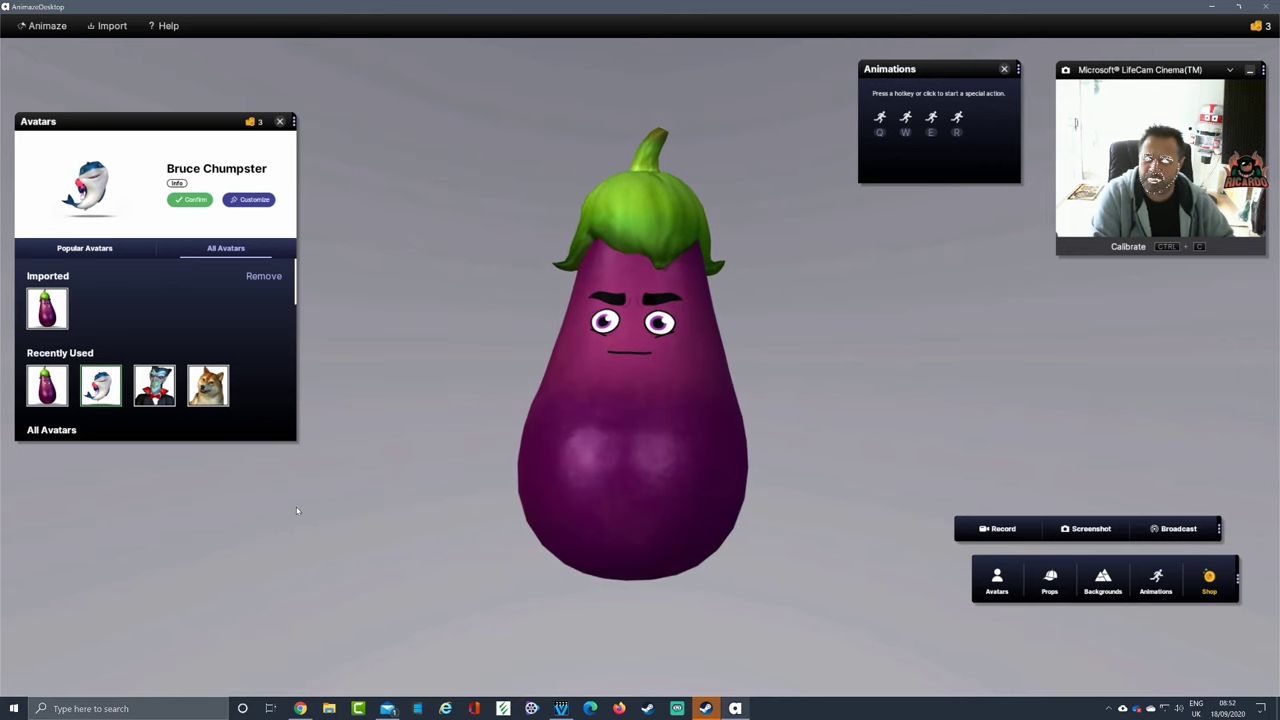
pyautogui.click(196, 200)
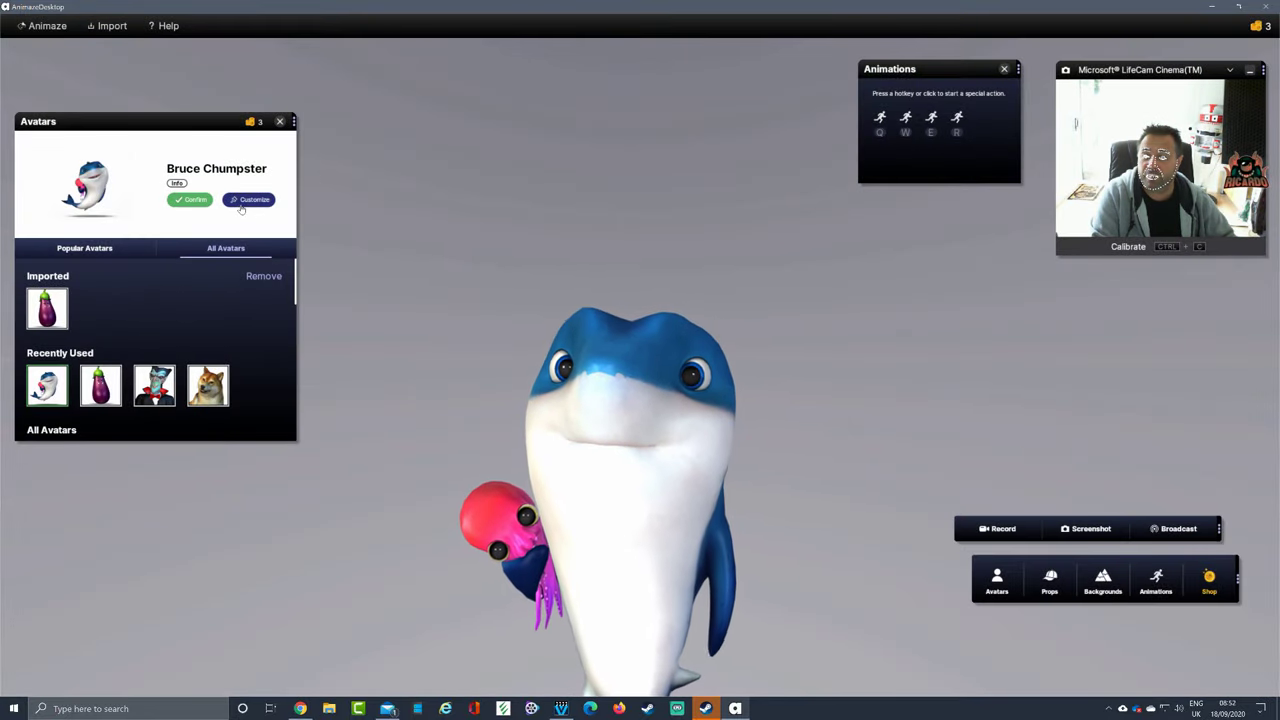
pyautogui.click(105, 249)
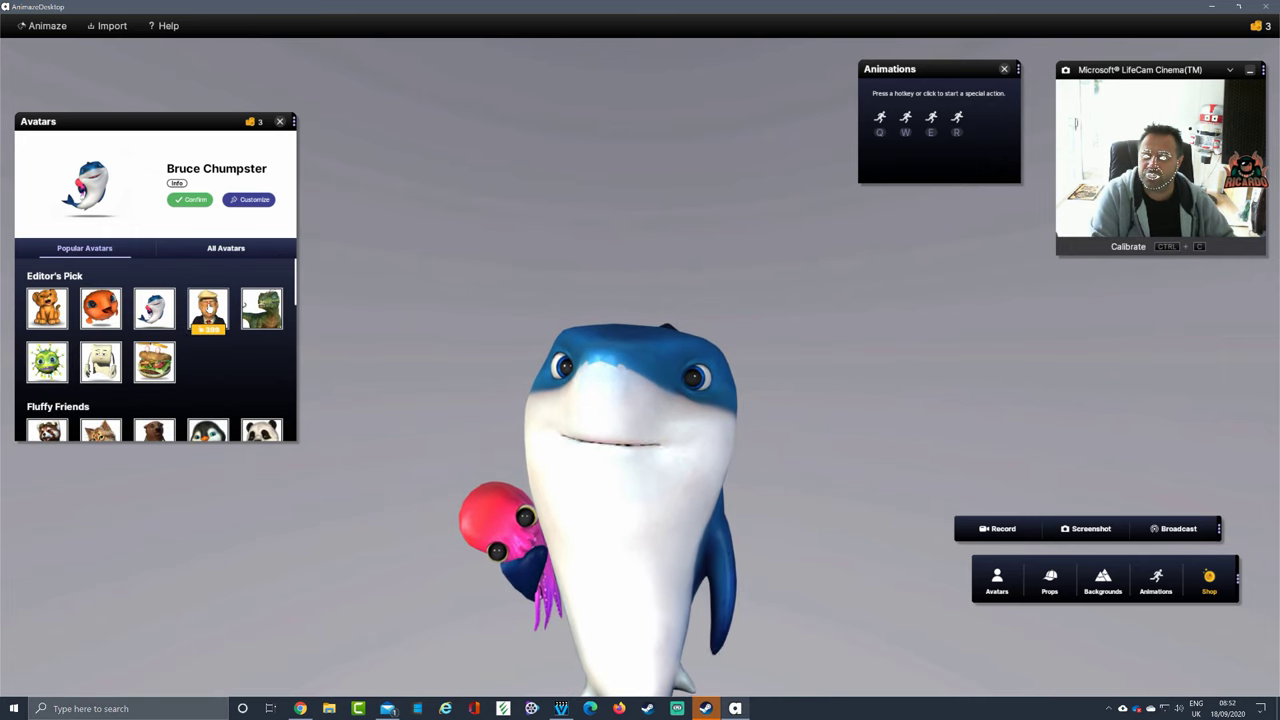
pyautogui.click(218, 322)
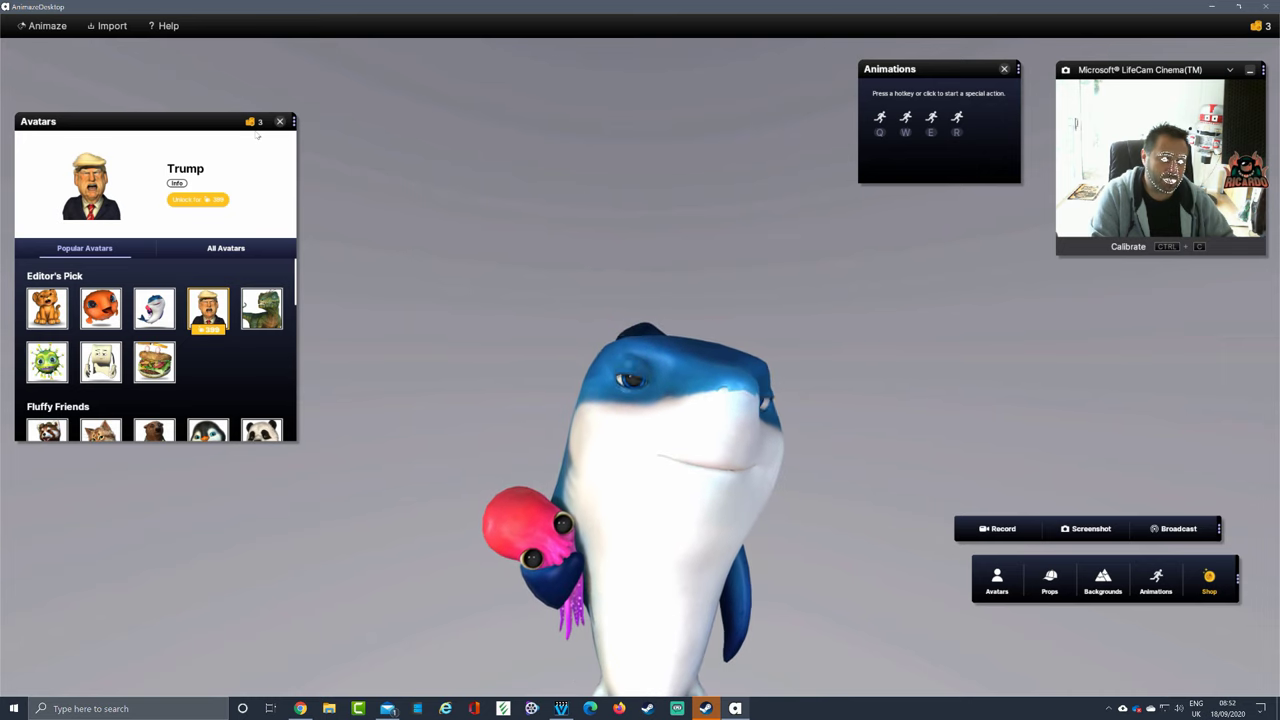
pyautogui.scroll(-5, 177, 348)
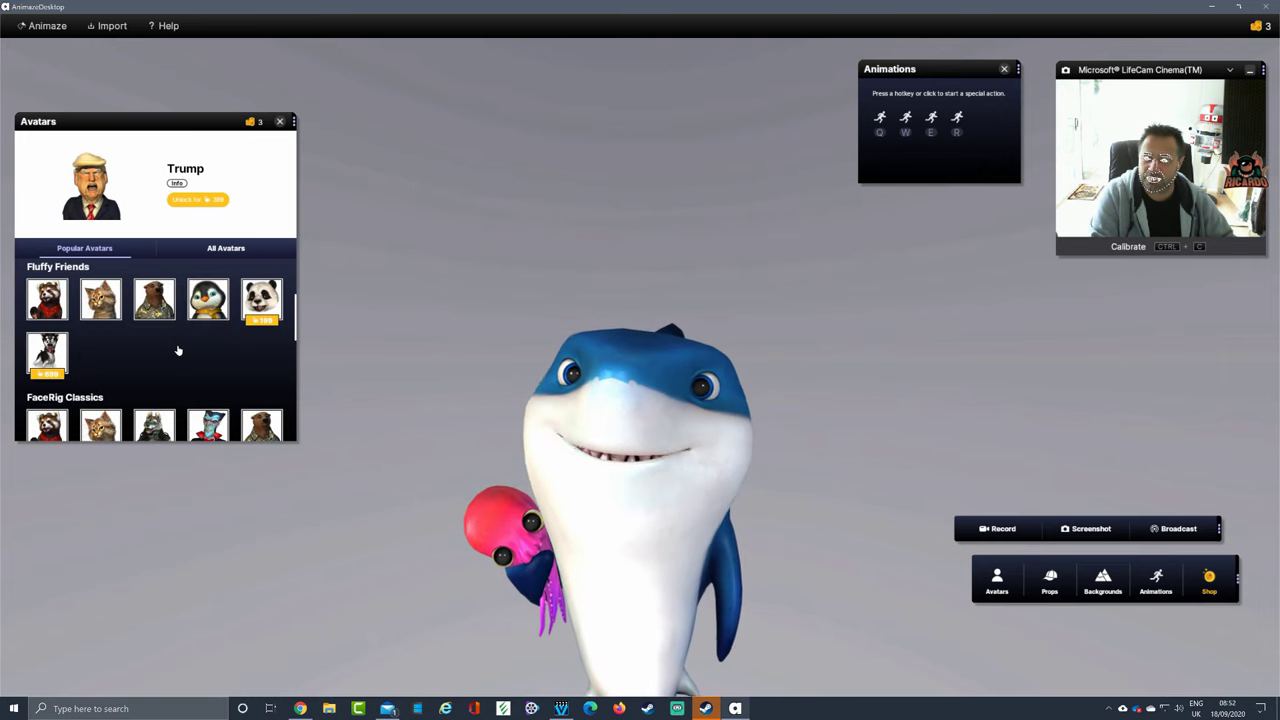
pyautogui.scroll(-2, 178, 348)
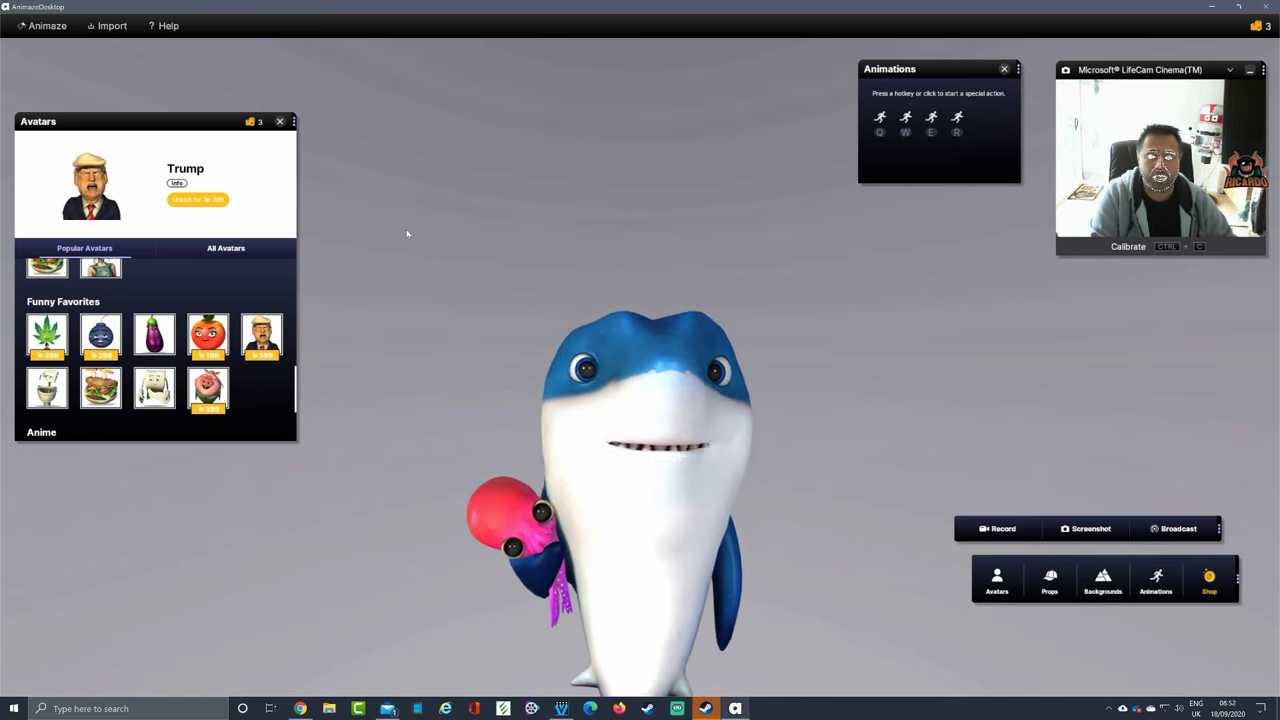
# - Open Backgrounds, reposition its panel, and start importing a new photo background
pyautogui.click(1120, 582)
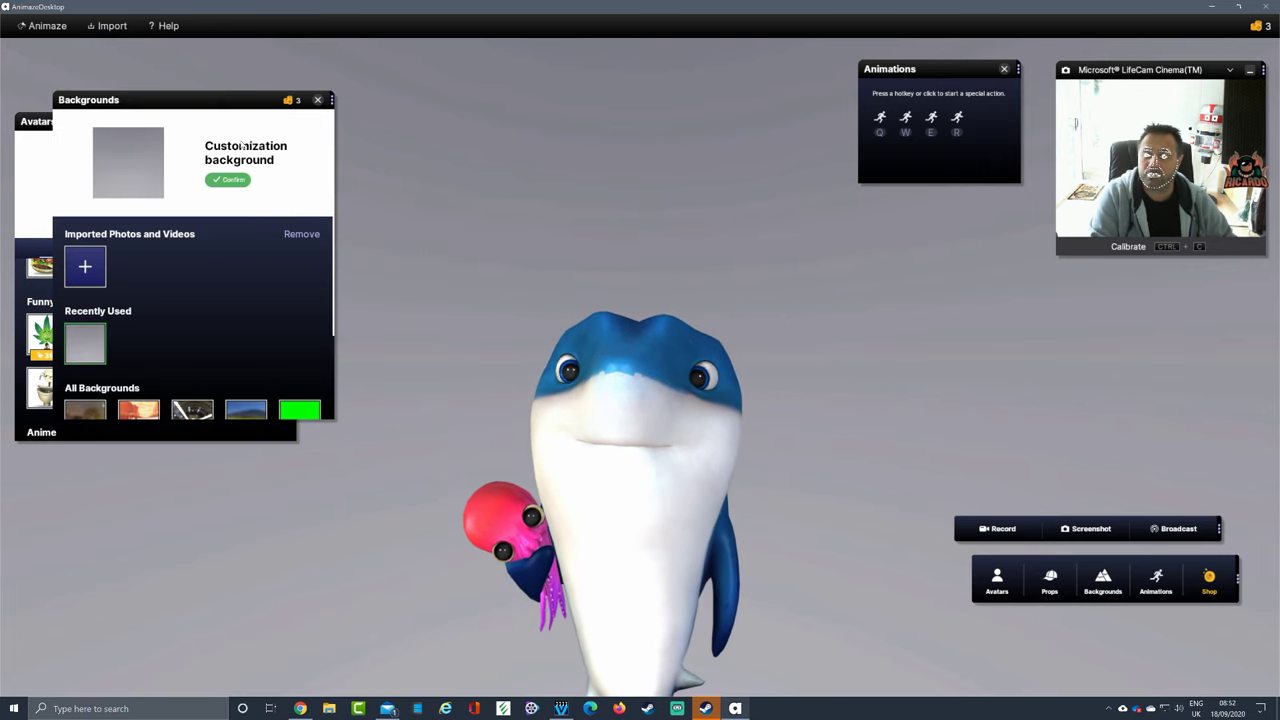
pyautogui.moveTo(247, 103); pyautogui.dragTo(475, 75)
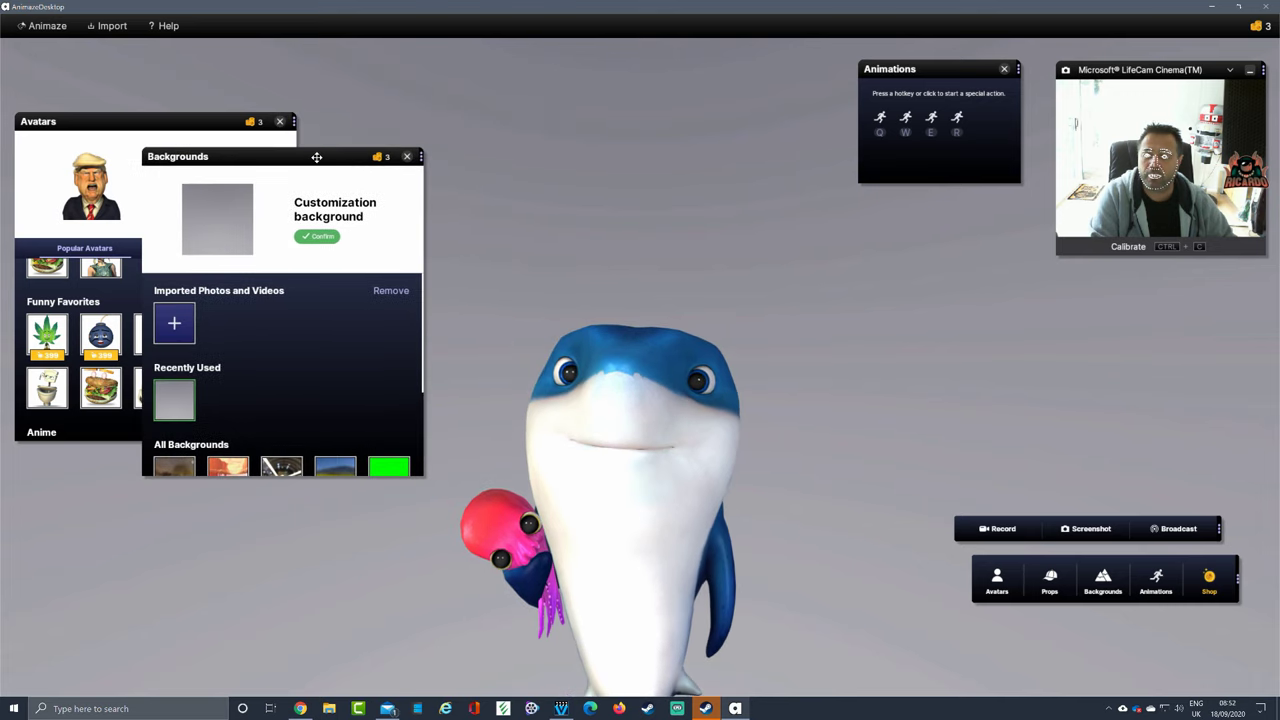
pyautogui.moveTo(316, 157); pyautogui.dragTo(211, 119)
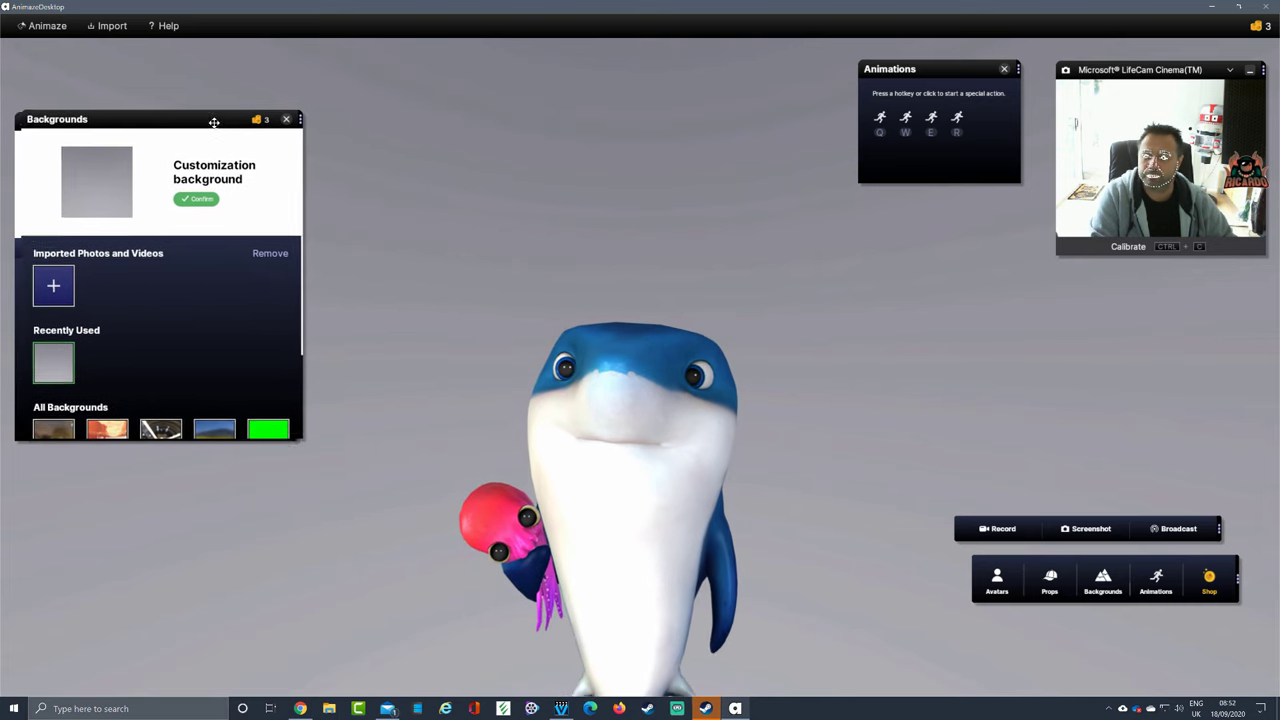
pyautogui.click(55, 284)
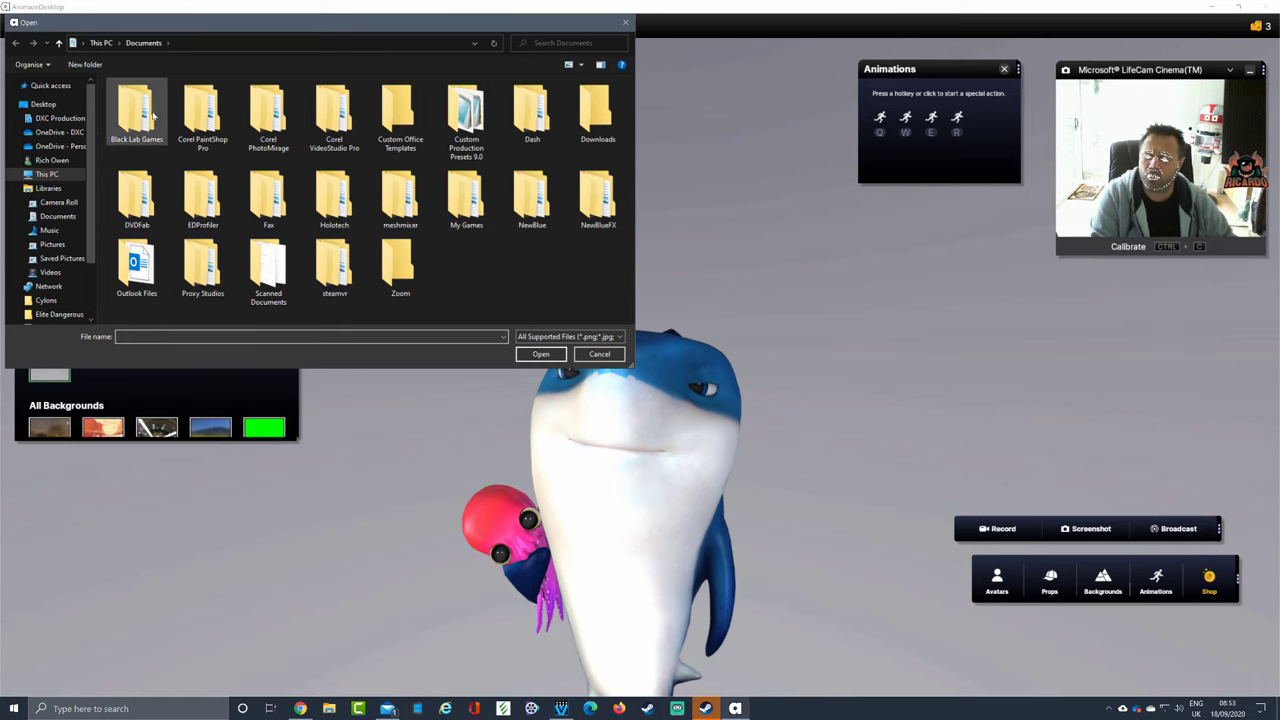
# - Import Screenshot_2020-09-11_16-23-31.png from Black Lab Games > BSG > Screenshots as the background
pyautogui.doubleClick(123, 117)
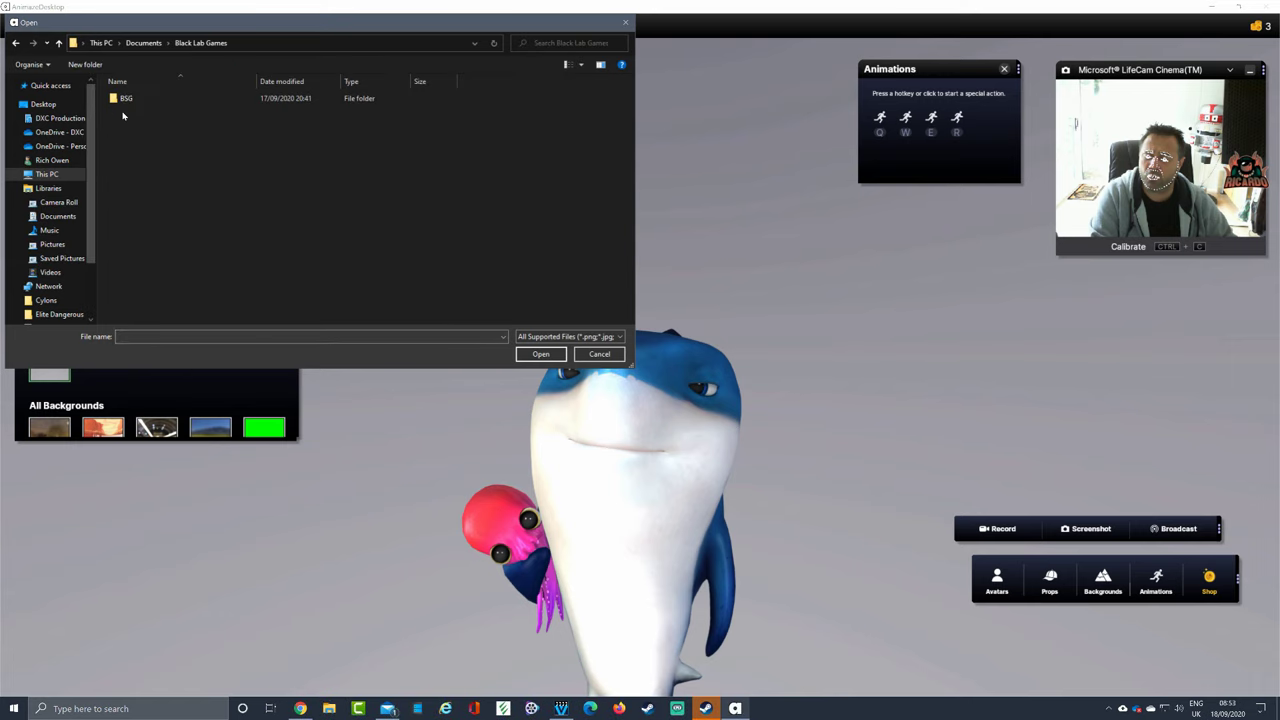
pyautogui.doubleClick(126, 99)
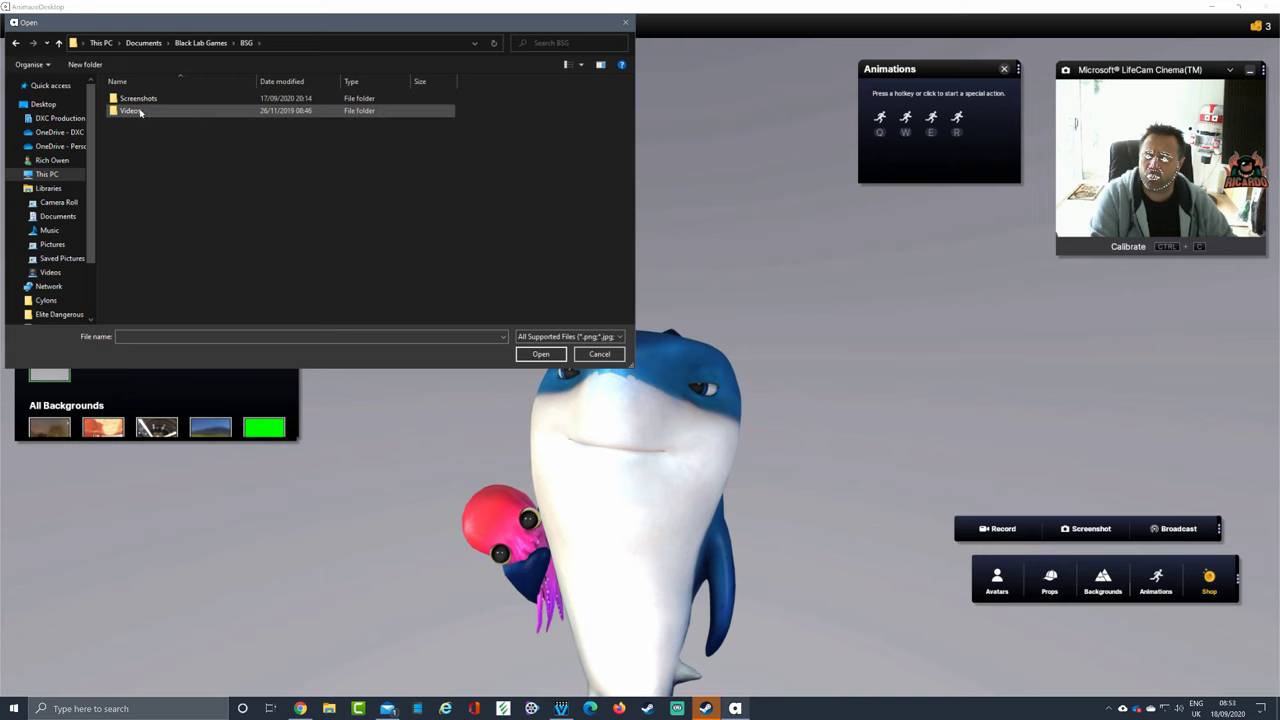
pyautogui.doubleClick(138, 100)
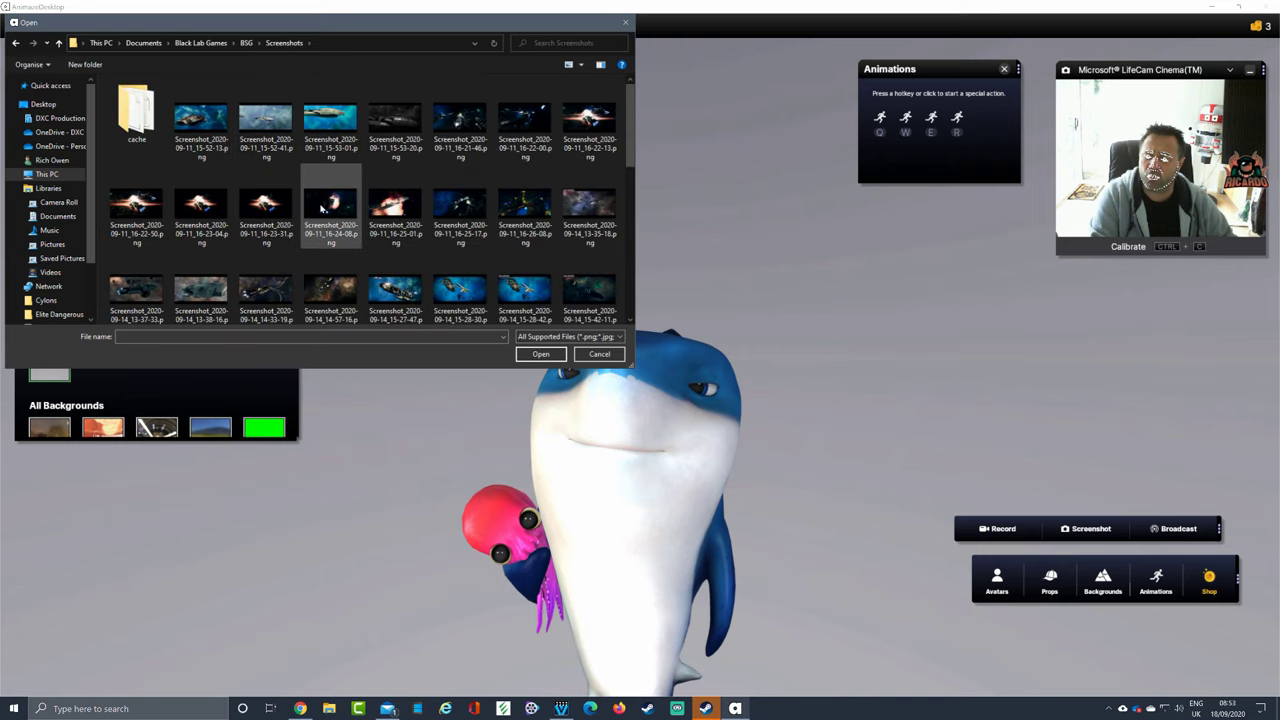
pyautogui.click(266, 205)
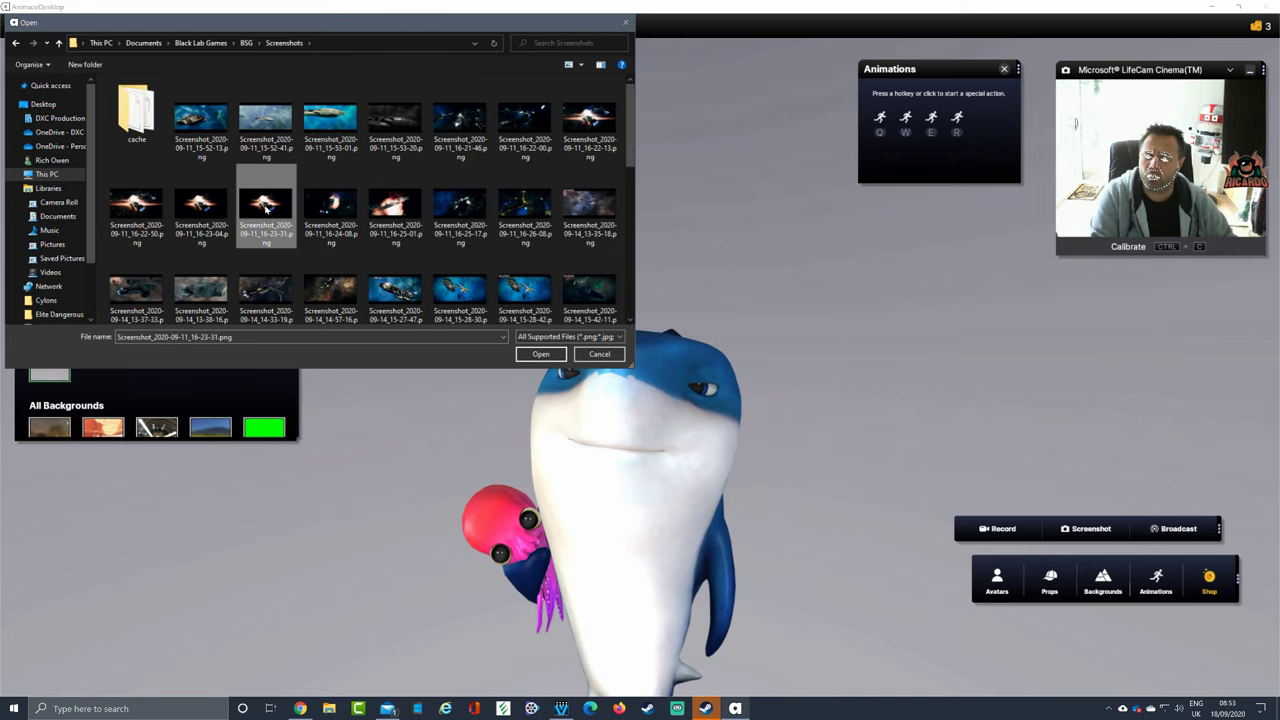
pyautogui.click(538, 354)
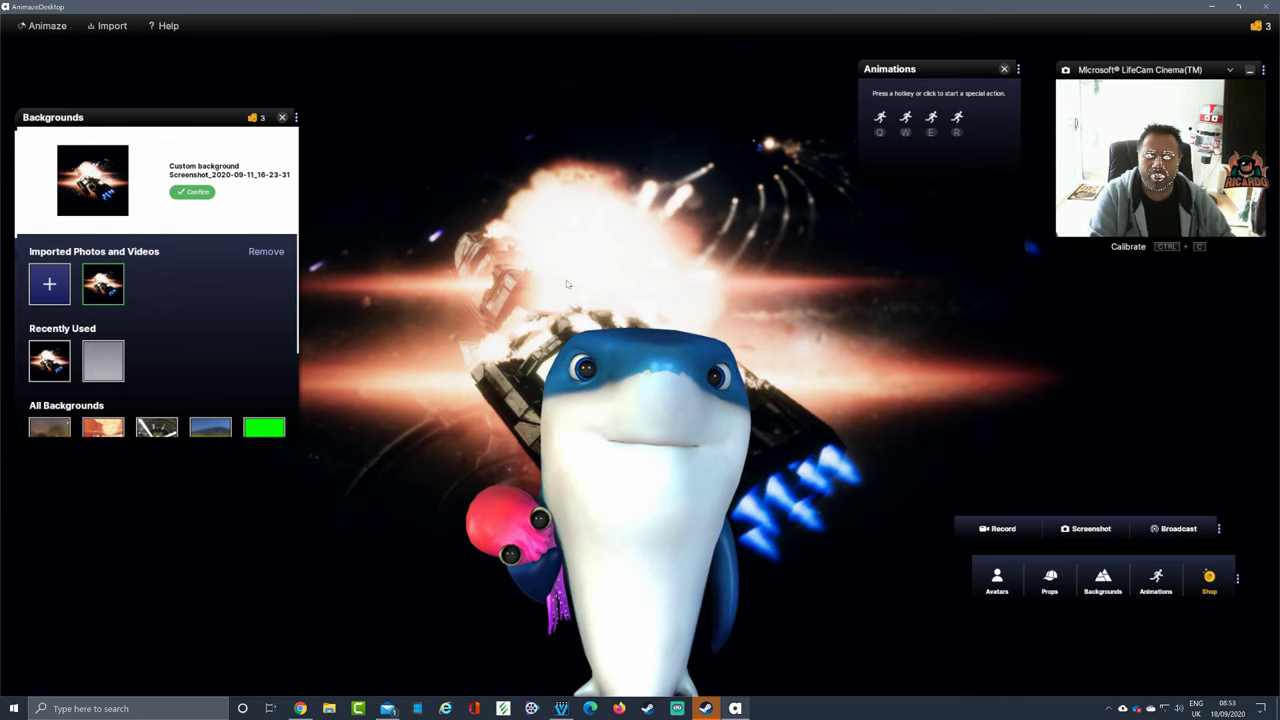
# - Apply the Green screen background behind the shark
pyautogui.scroll(-3, 279, 372)
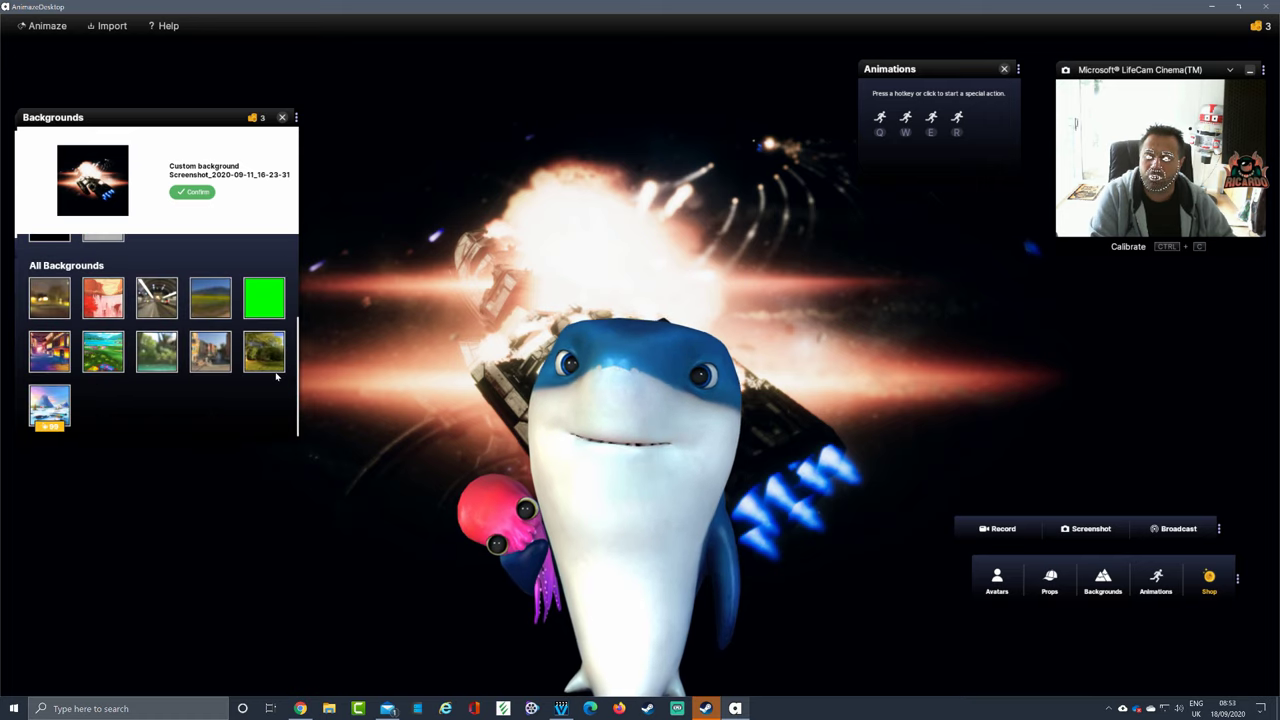
pyautogui.click(263, 307)
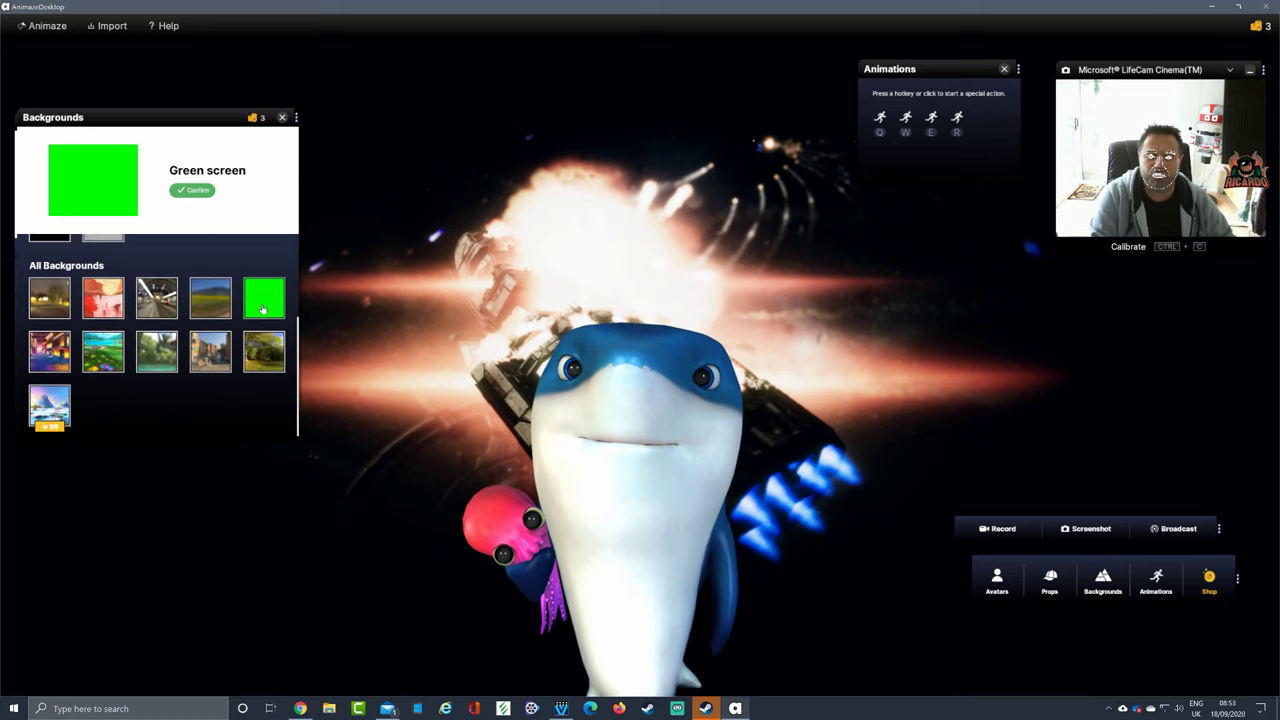
pyautogui.click(184, 192)
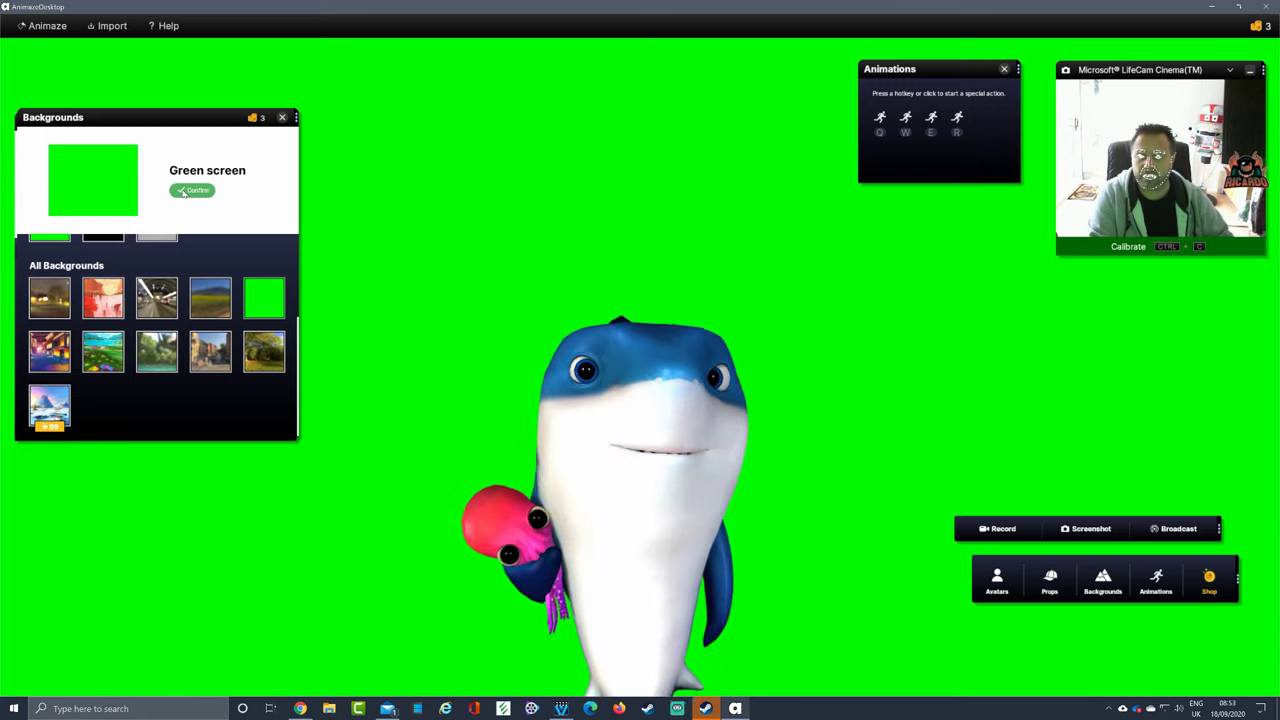
# - Replace the green screen with the Pool background
pyautogui.scroll(3, 201, 300)
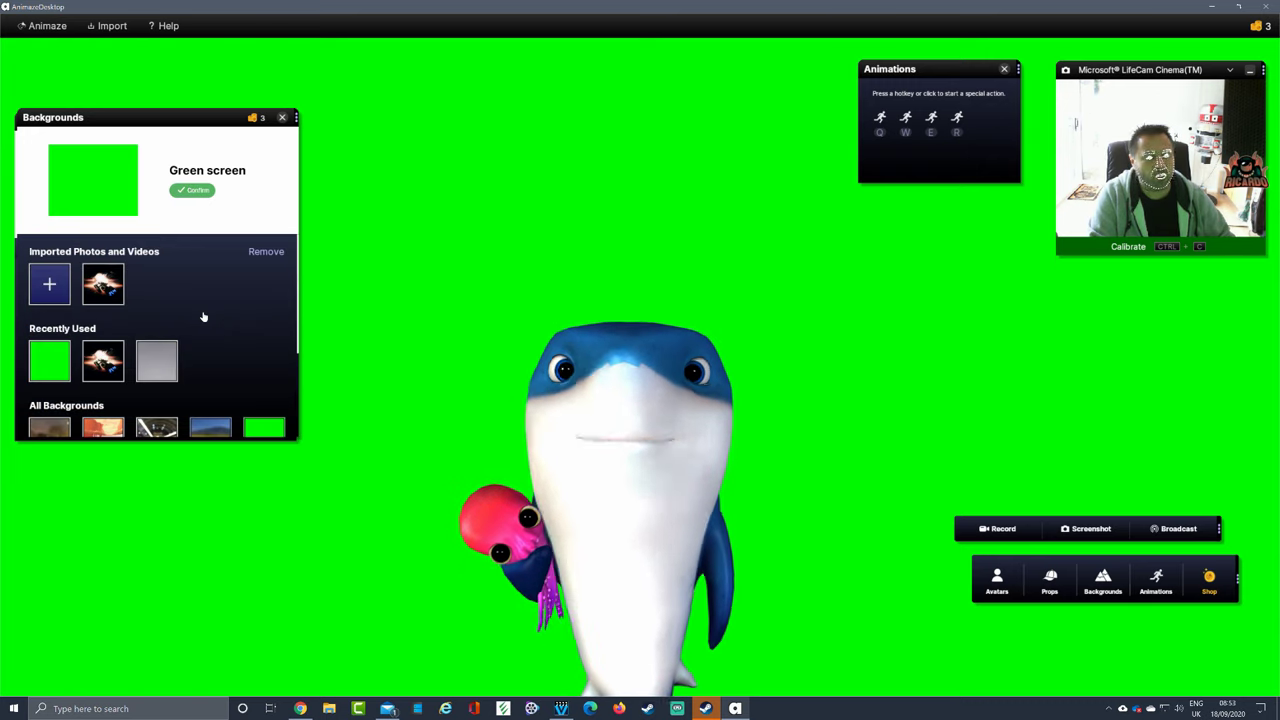
pyautogui.scroll(-3, 203, 317)
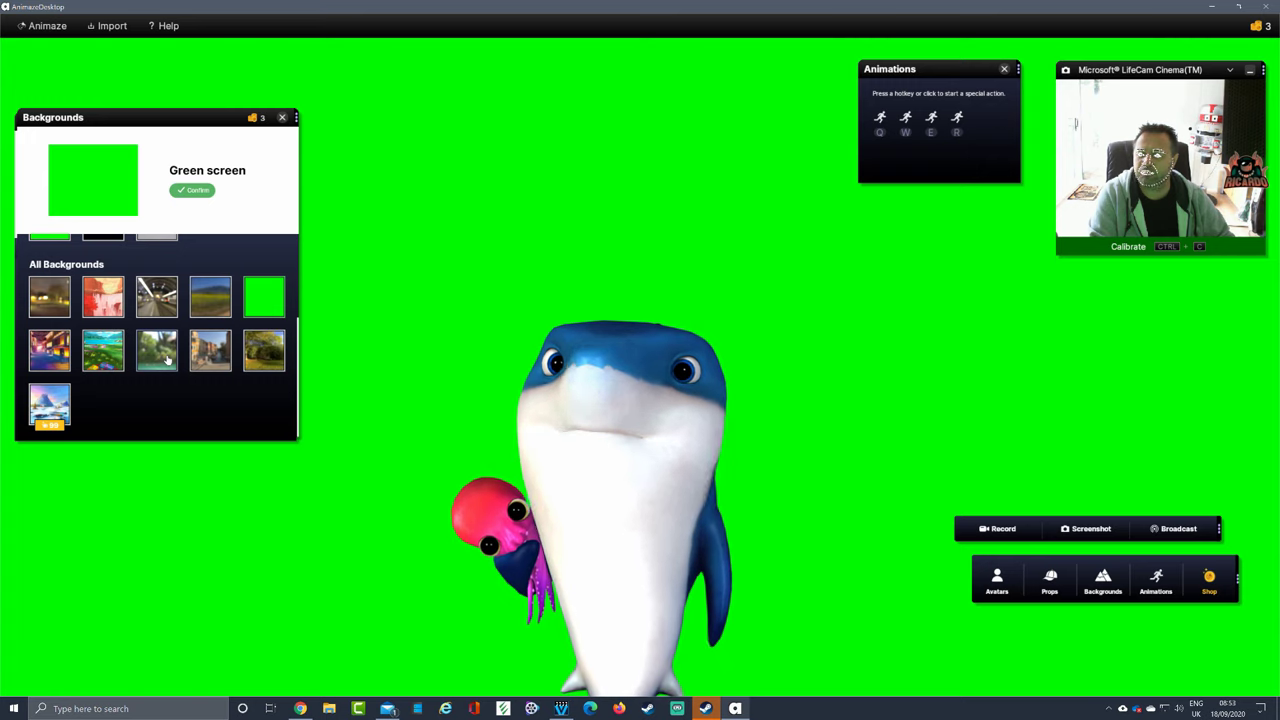
pyautogui.click(164, 356)
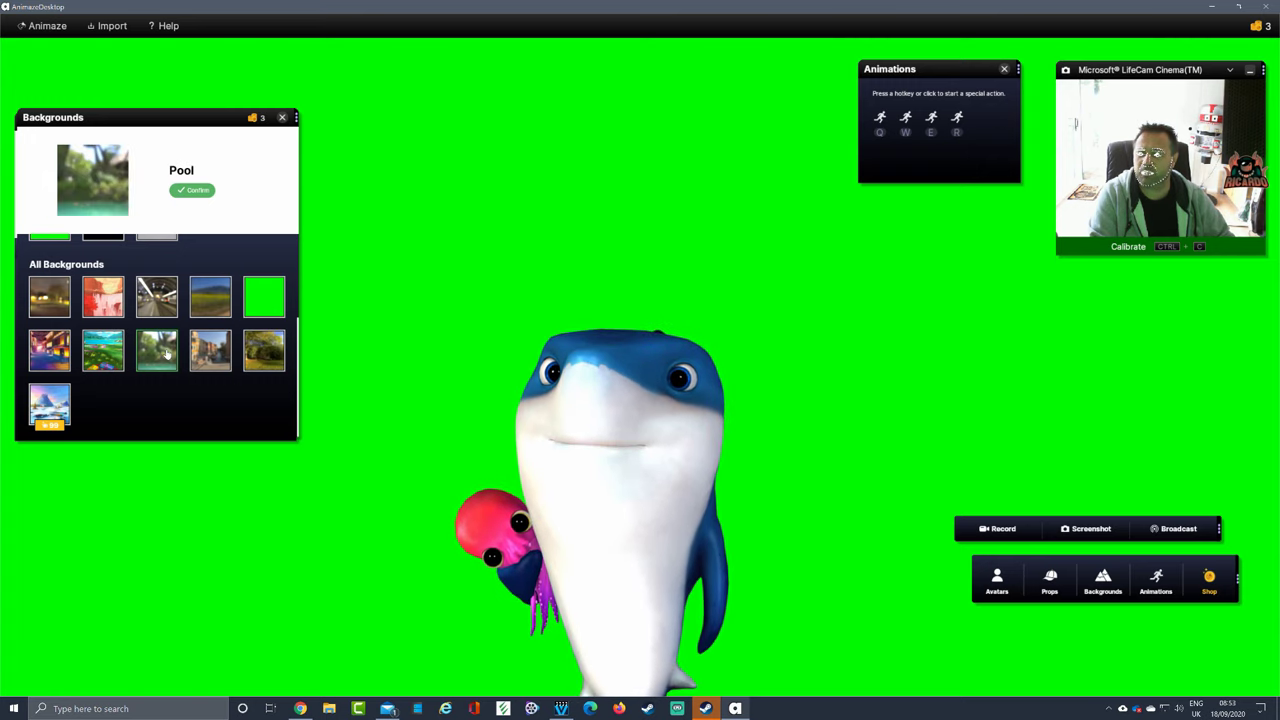
pyautogui.click(200, 190)
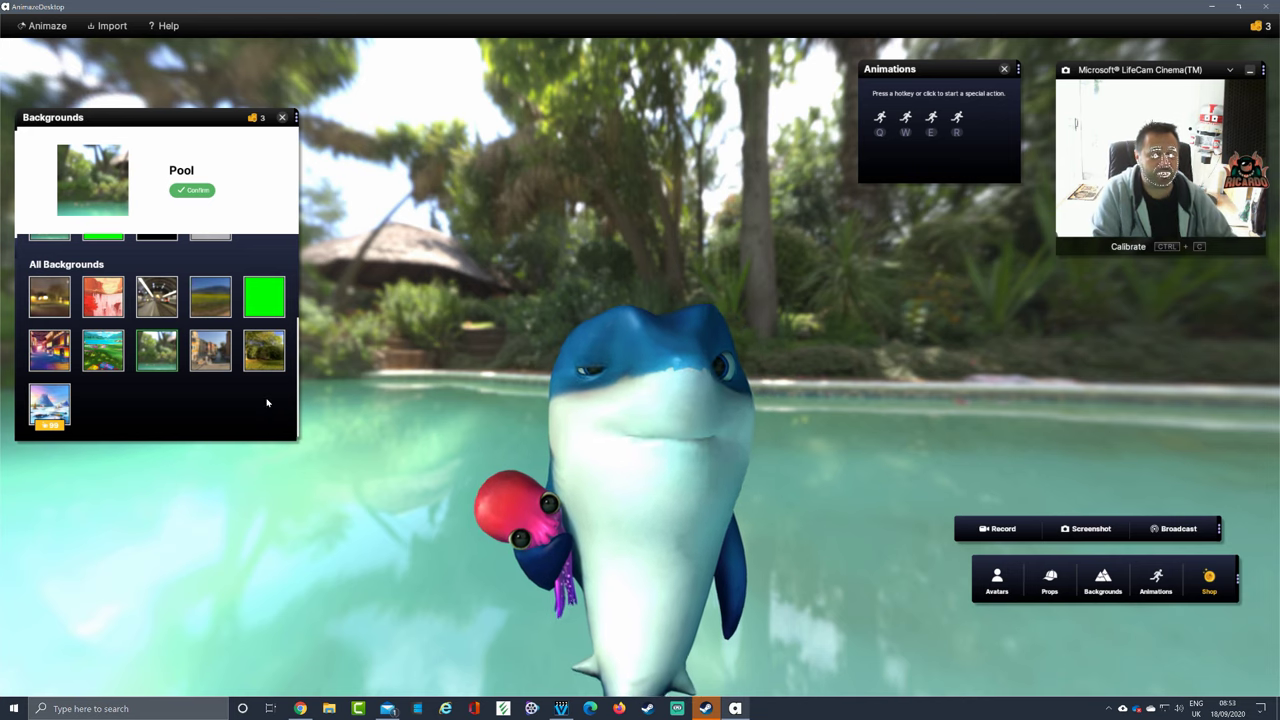
# - Record about 12 seconds of the shark at the pool, then stop to get the save prompt
pyautogui.click(992, 529)
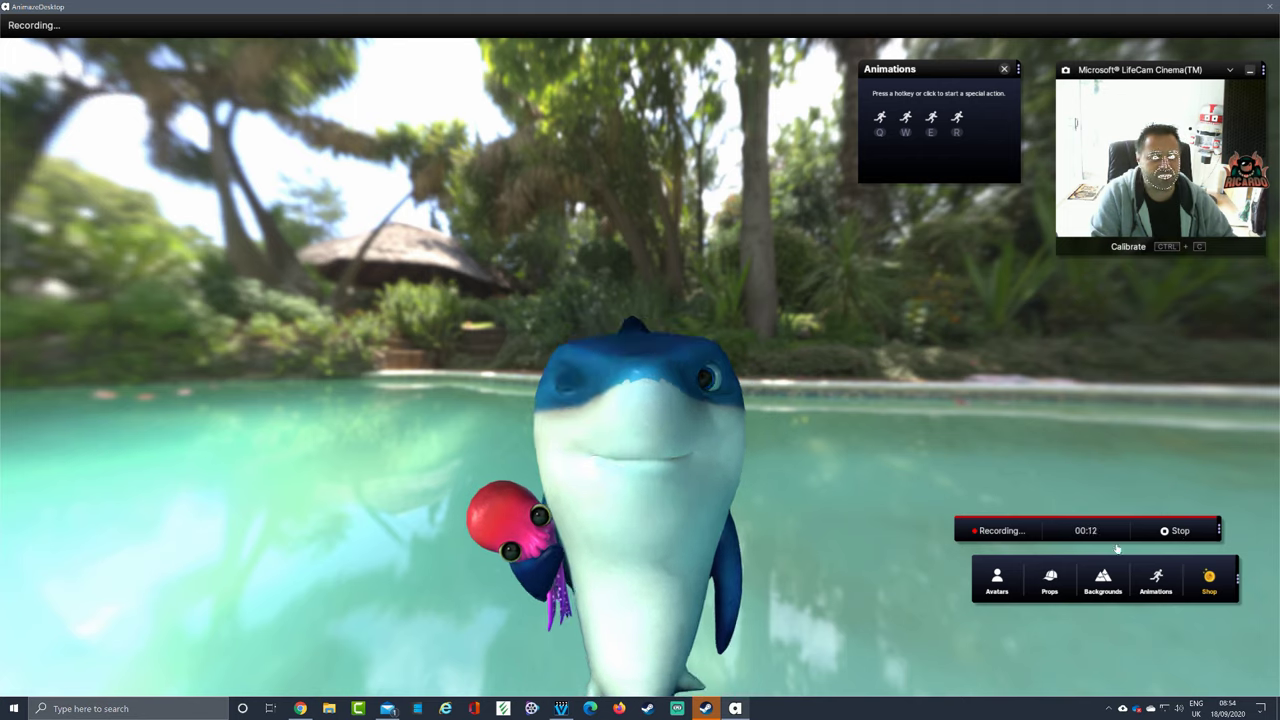
pyautogui.click(1180, 531)
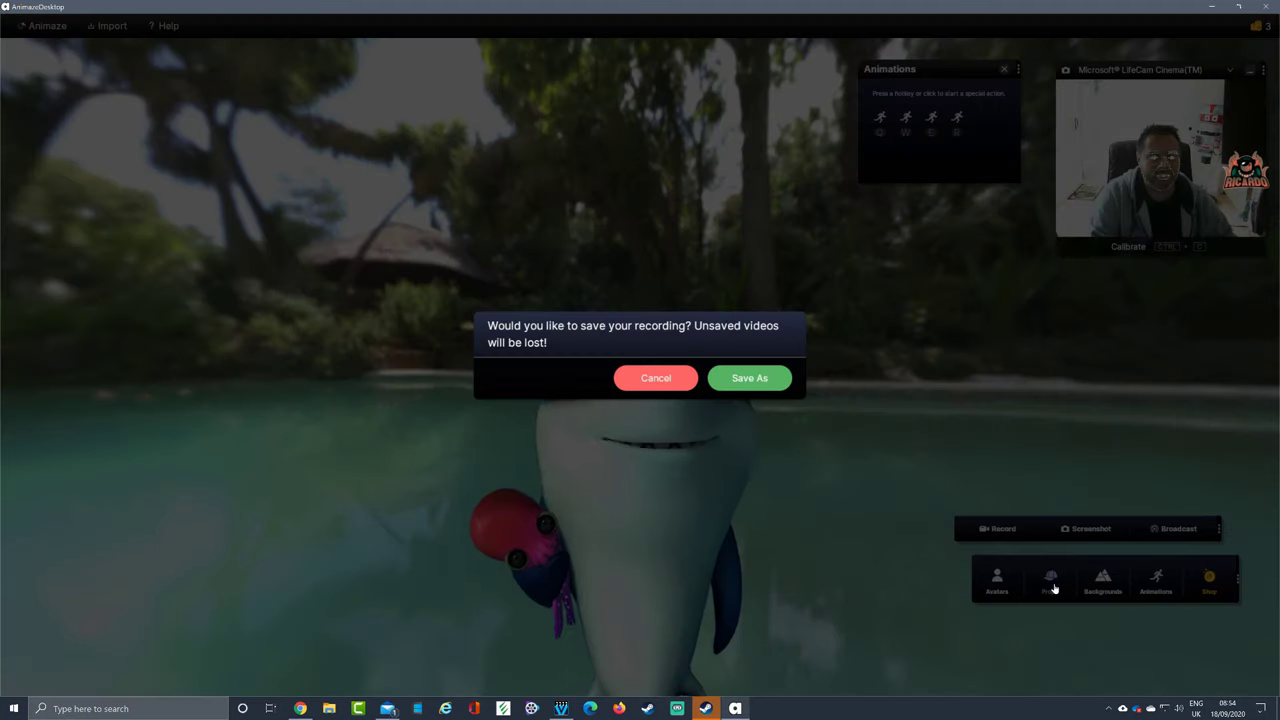
# - Try entering a save folder name, dismissing the 'path does not exist' errors twice
pyautogui.click(750, 378)
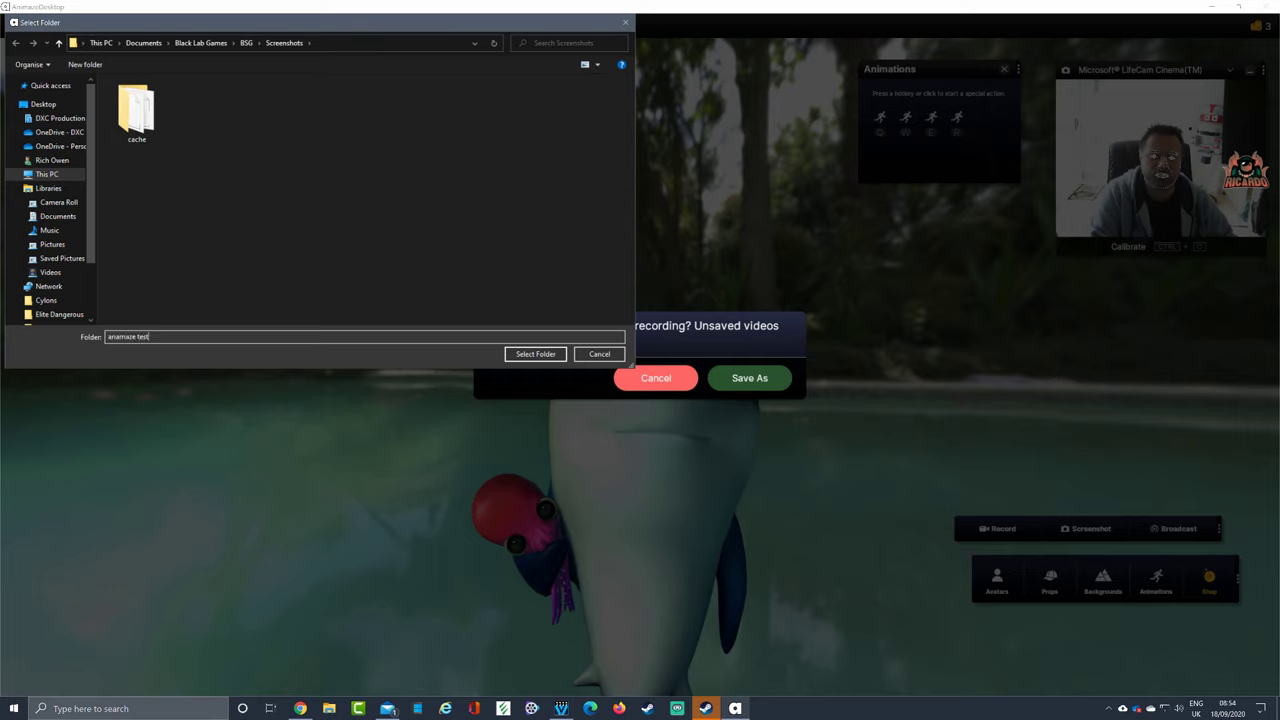
pyautogui.press('Return')
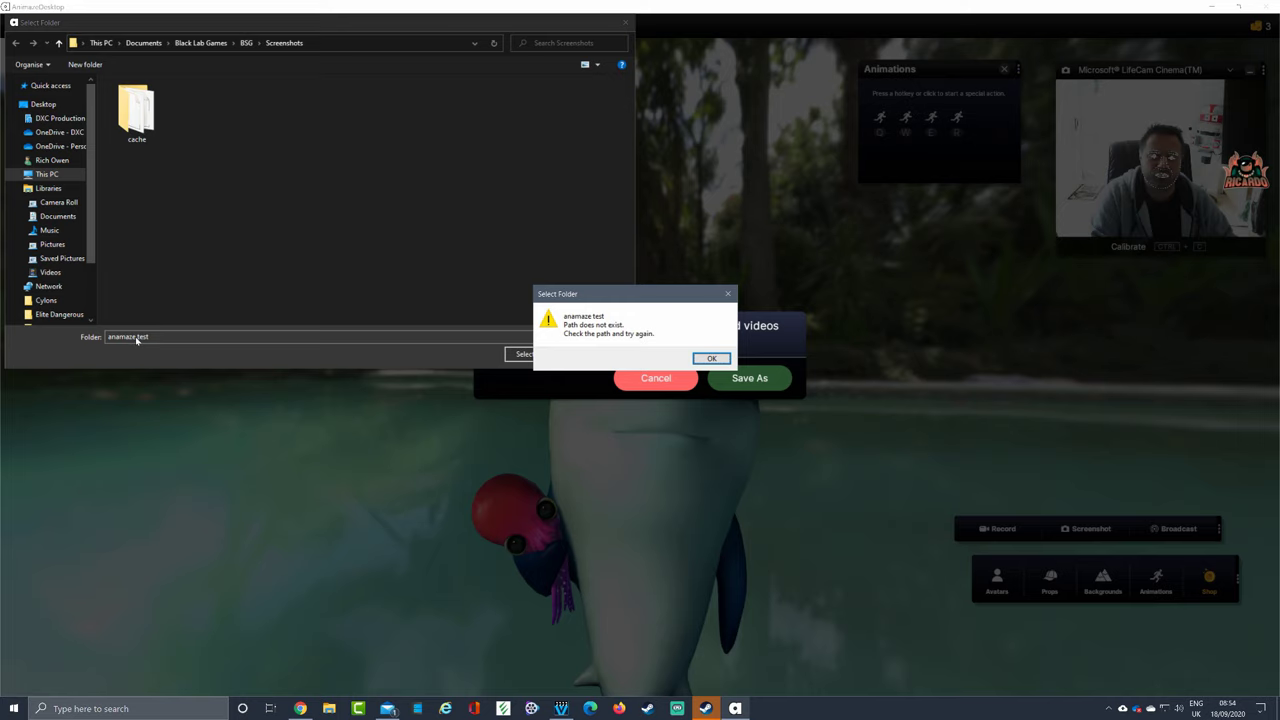
pyautogui.click(711, 359)
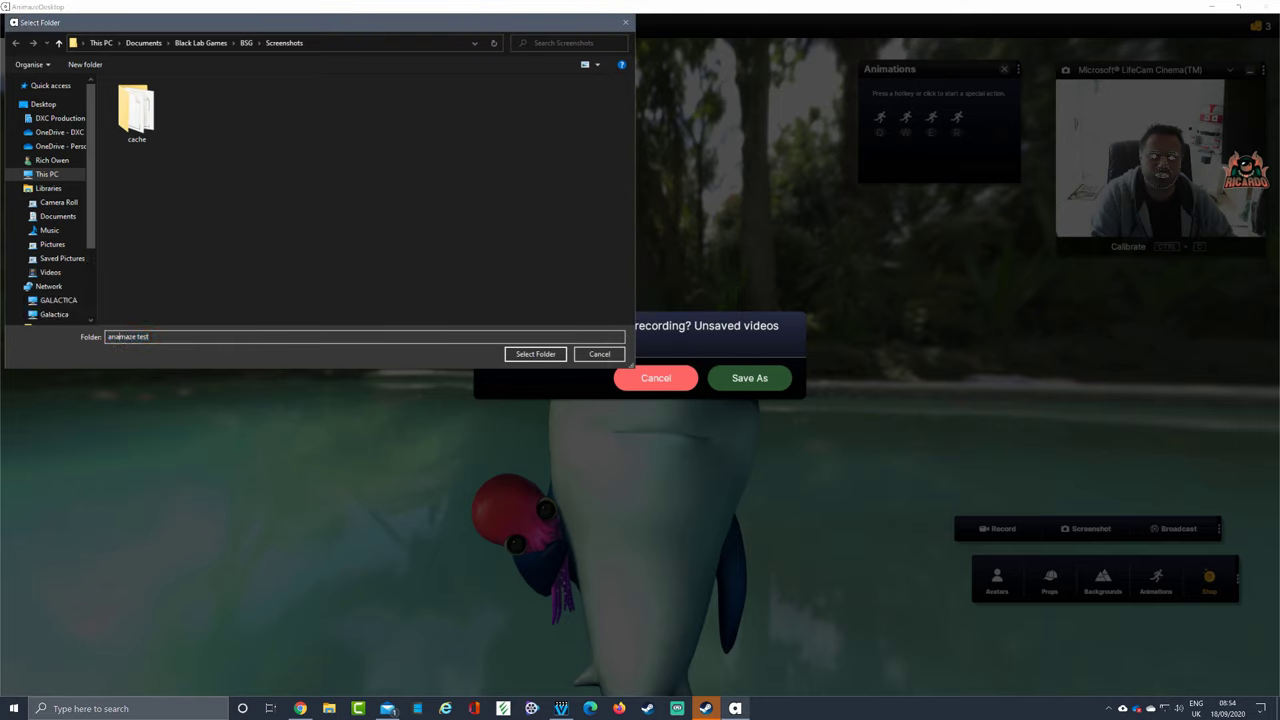
pyautogui.click(519, 355)
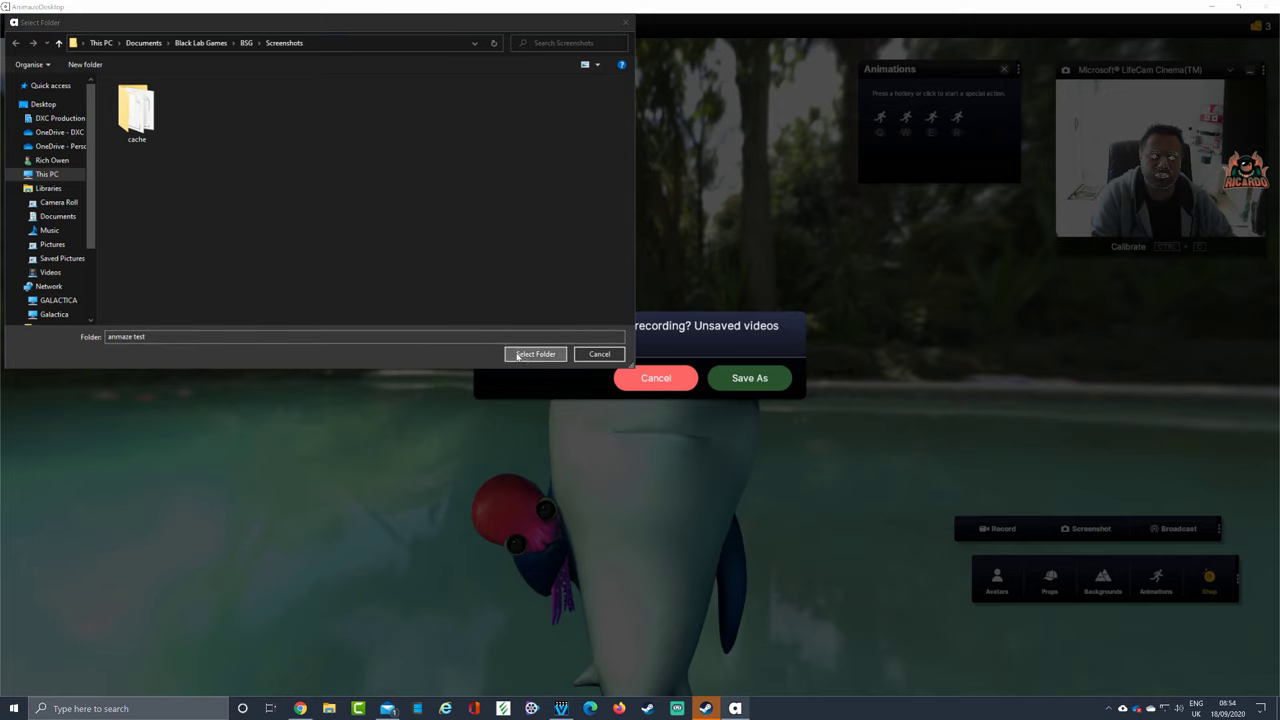
pyautogui.click(711, 359)
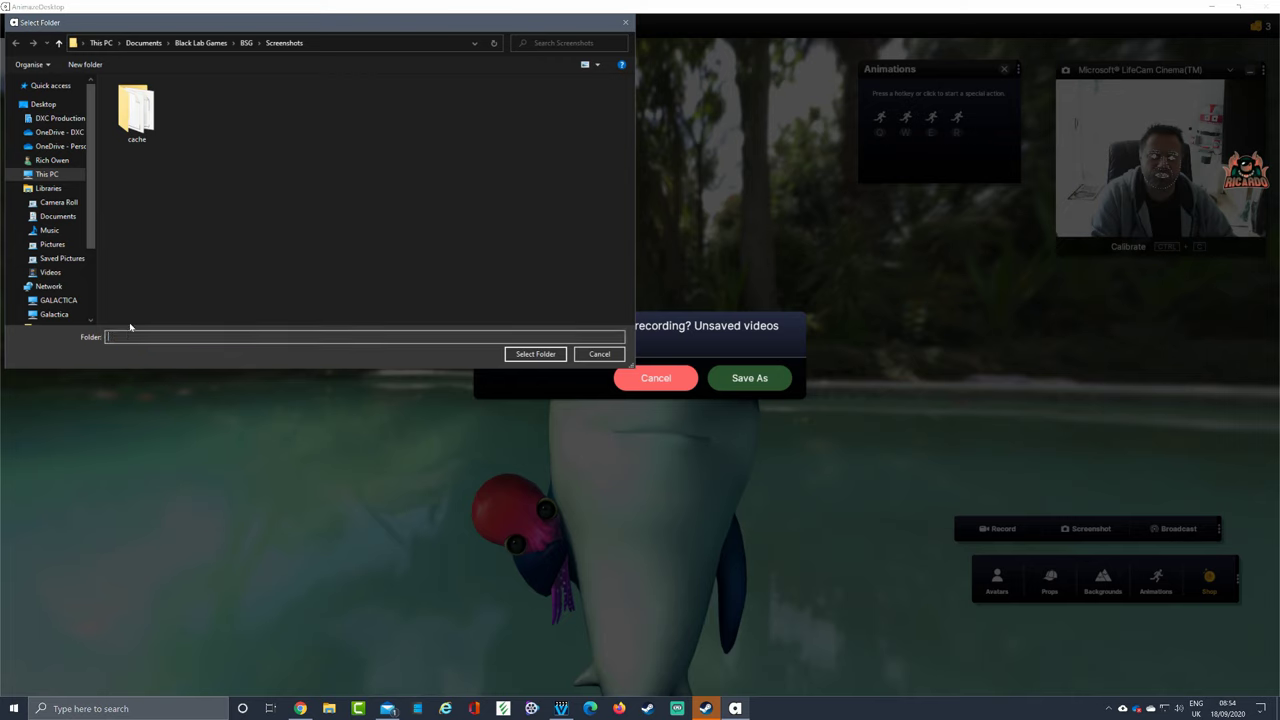
# - Create a folder named test inside Screenshots and save the recording there
pyautogui.click(85, 64)
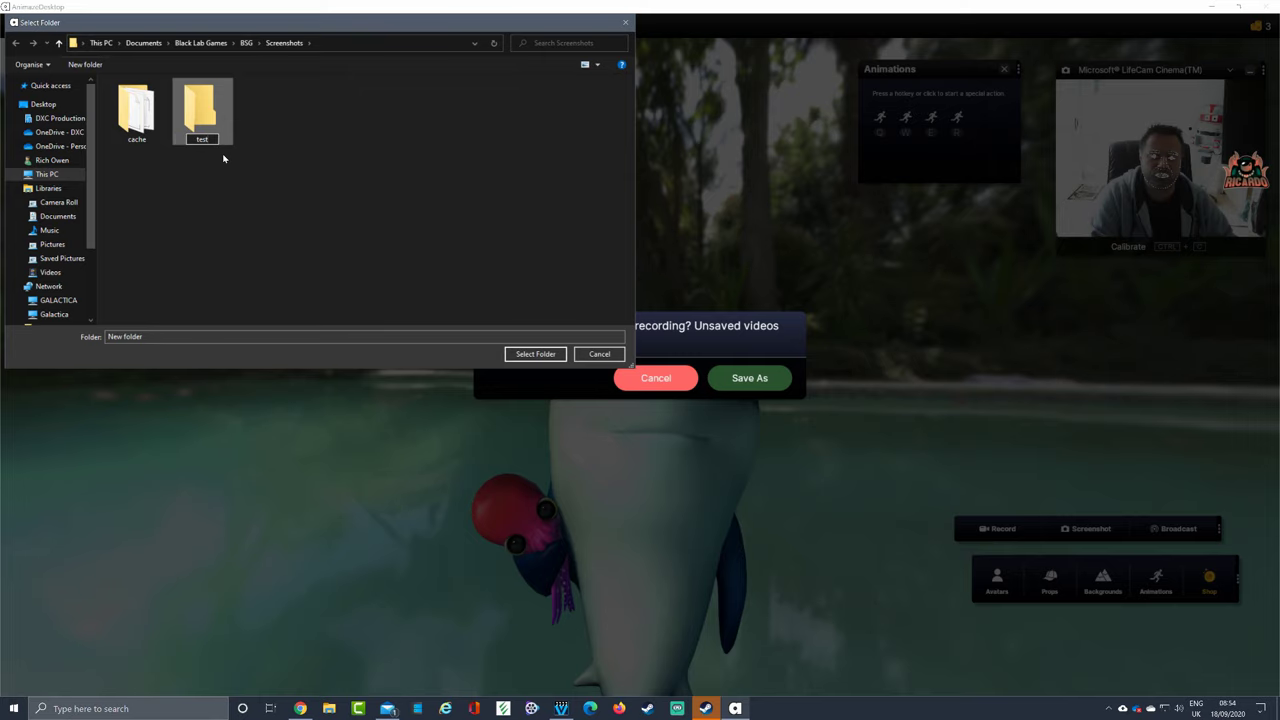
pyautogui.click(222, 141)
pyautogui.doubleClick(197, 113)
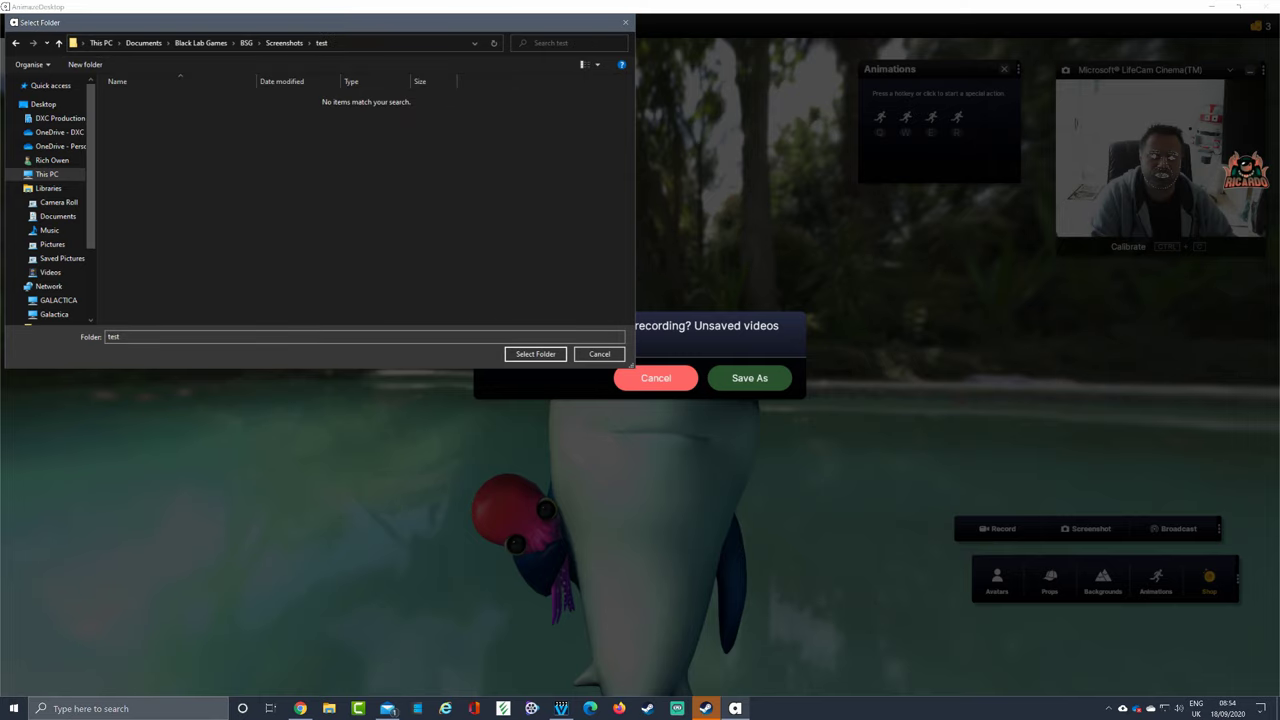
pyautogui.click(533, 354)
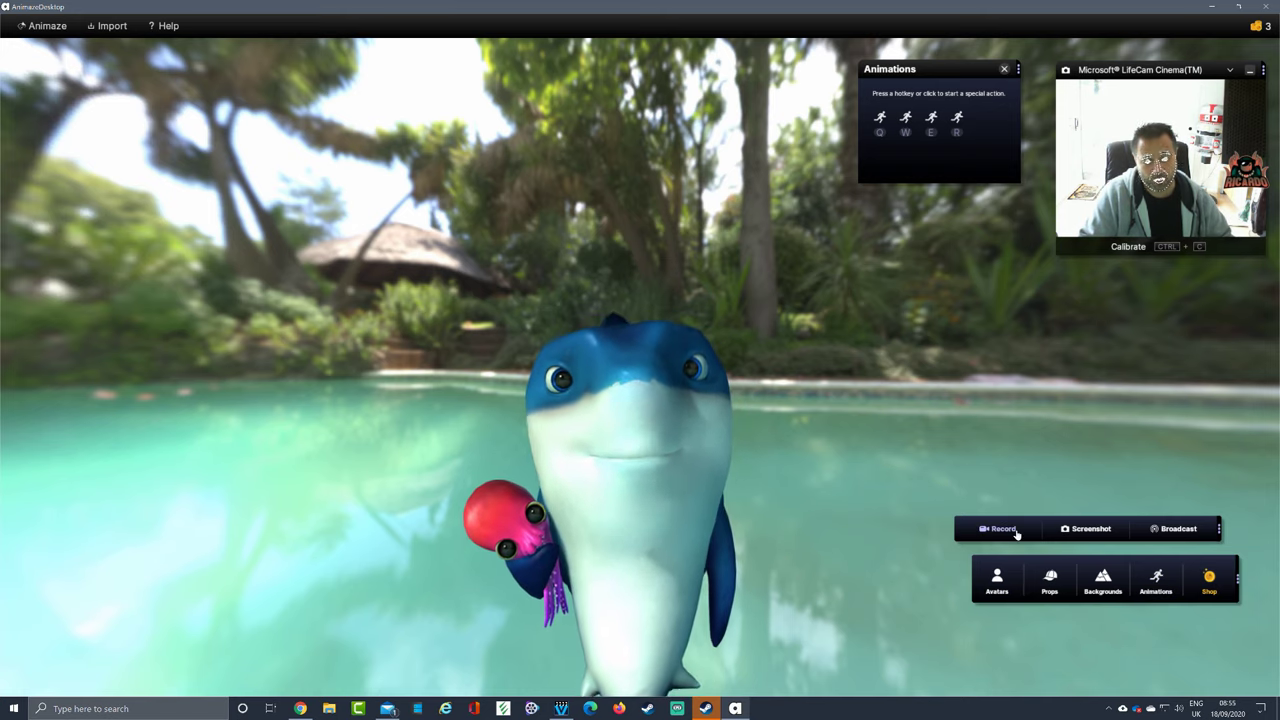
# - Screenshot the shark at the pool and save it as AnimazeScreenshot_2208x1184_1600415709.png in test
pyautogui.click(1110, 534)
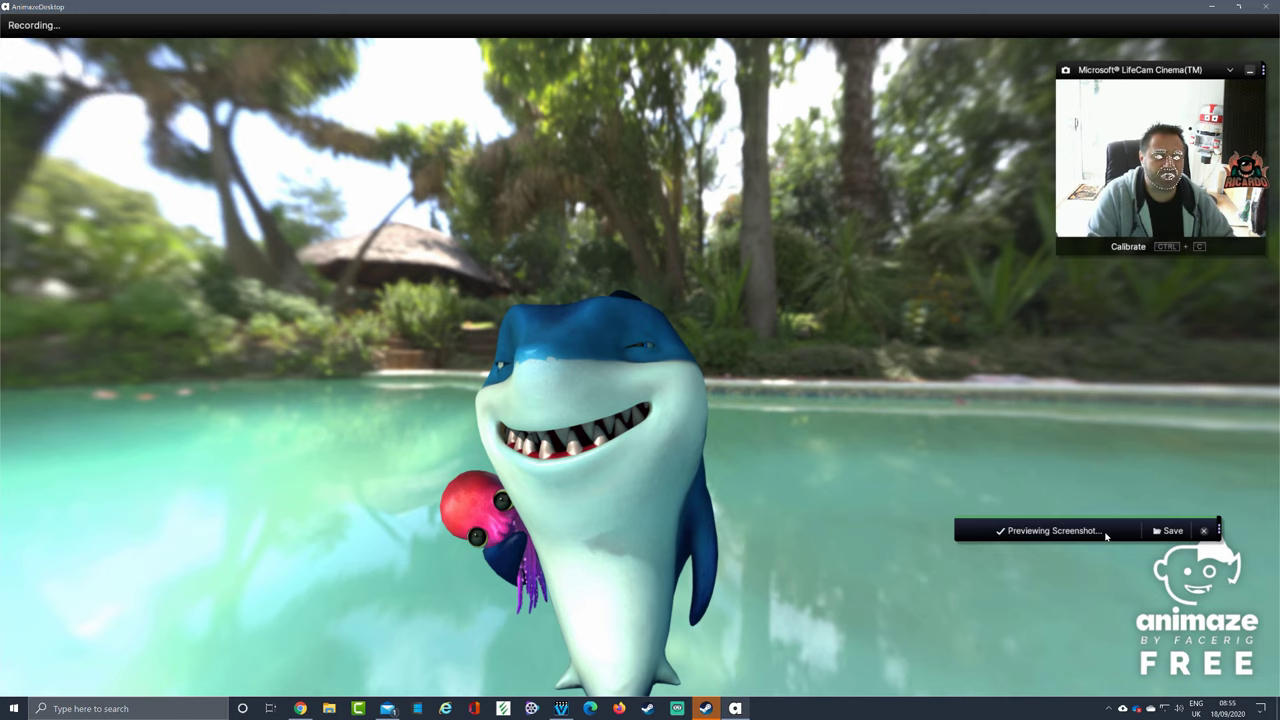
pyautogui.click(1156, 532)
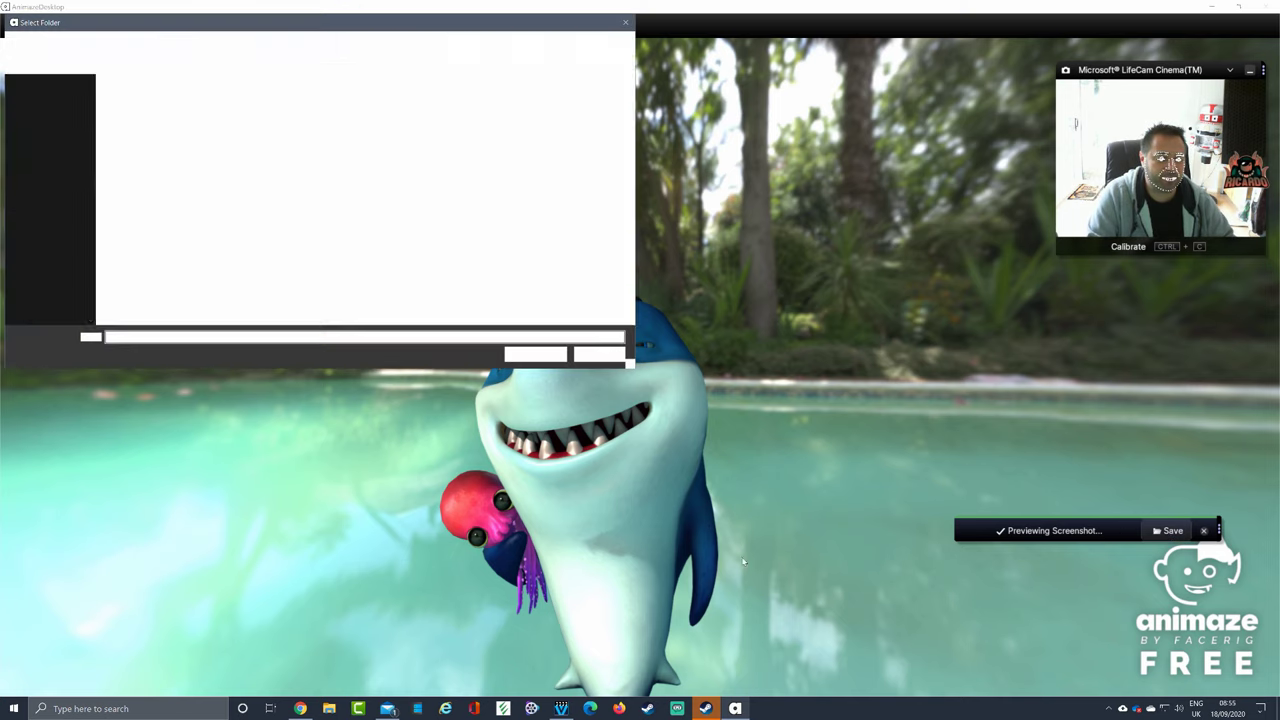
pyautogui.click(535, 354)
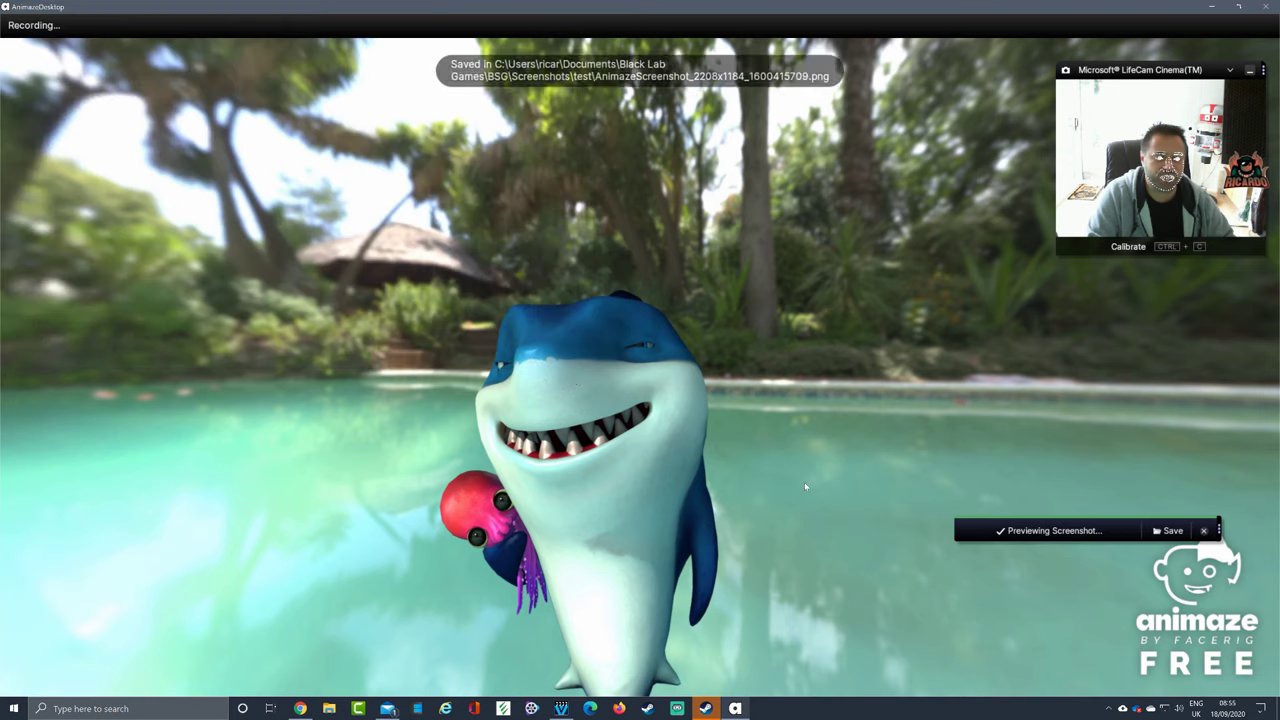
# - Close the screenshot preview and switch the background to Green screen
pyautogui.click(1205, 531)
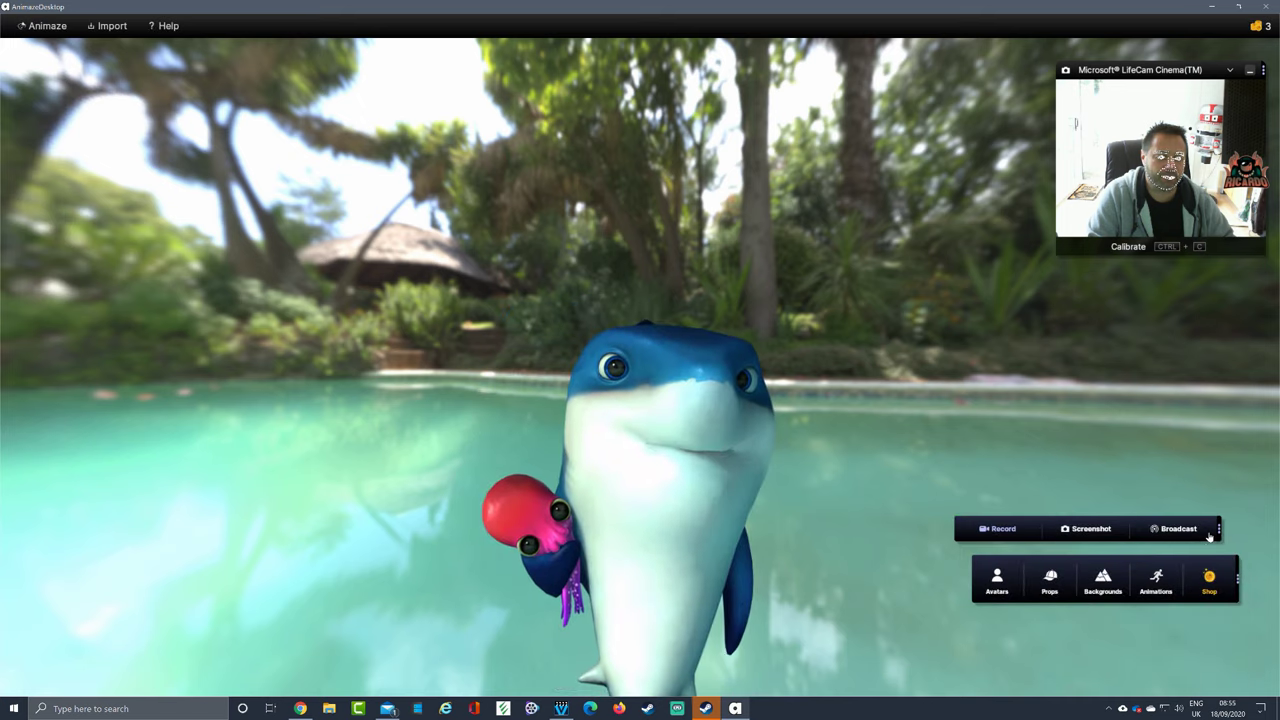
pyautogui.click(1103, 578)
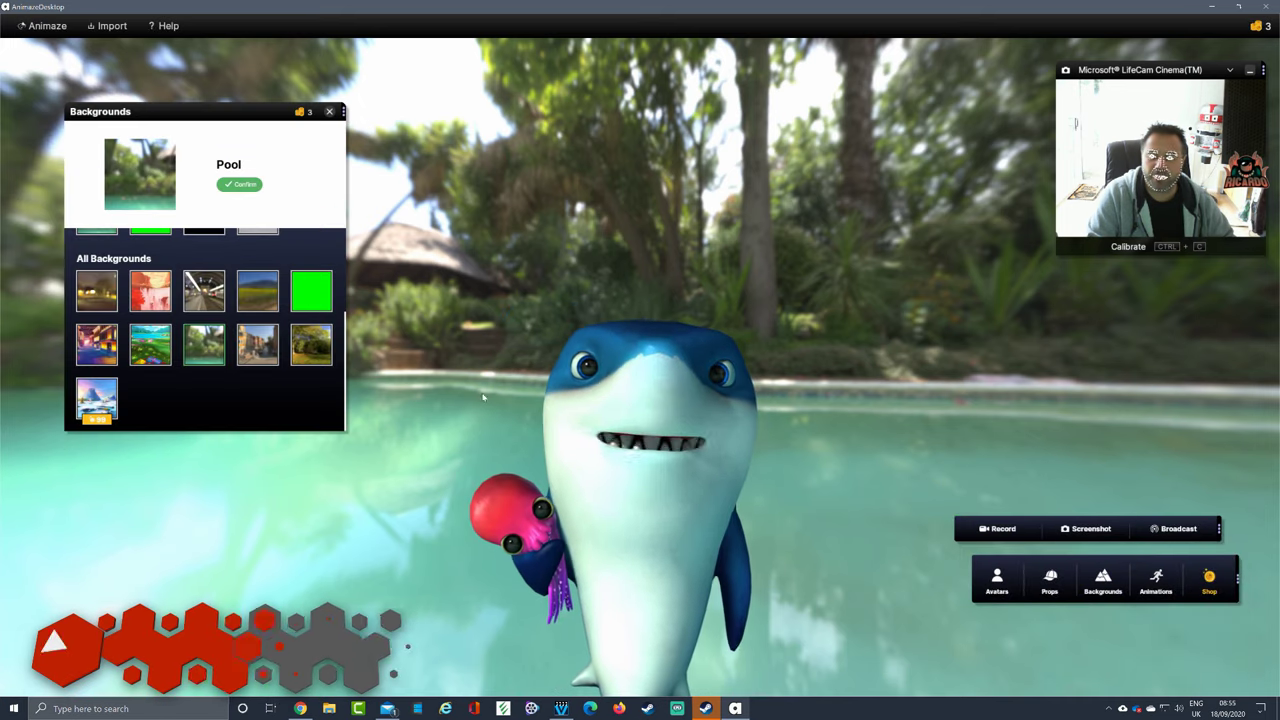
pyautogui.click(311, 291)
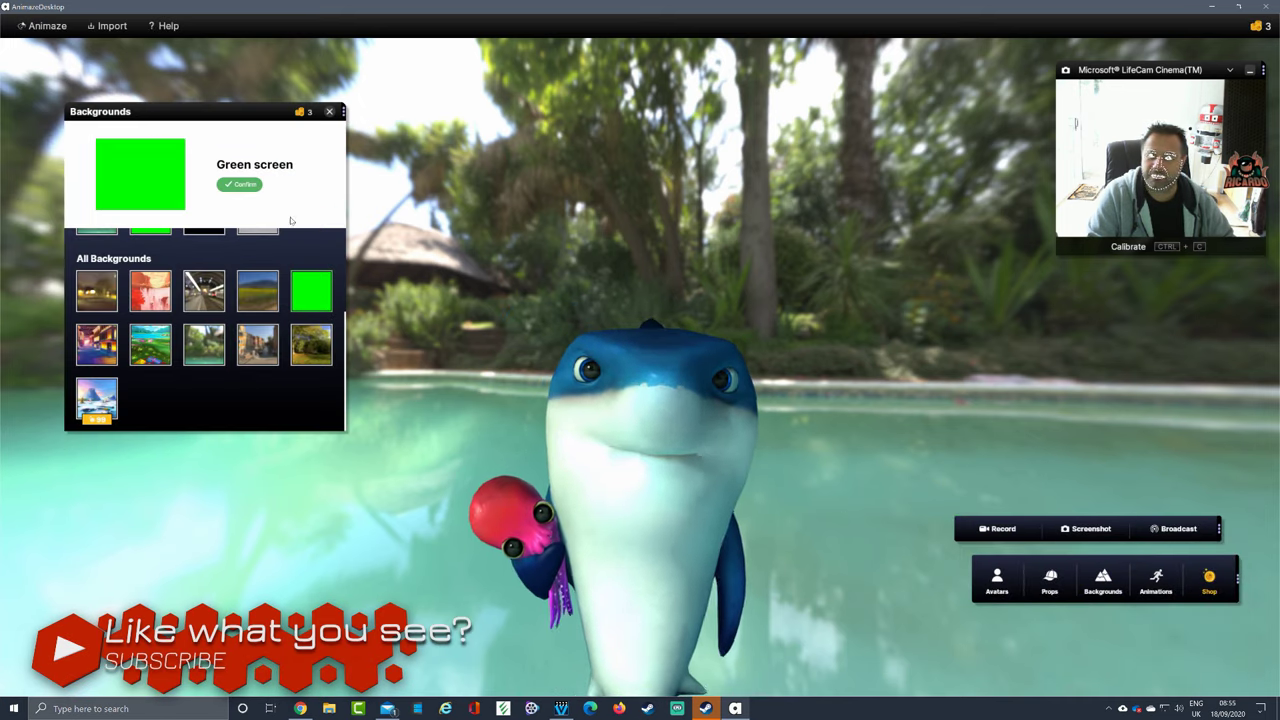
pyautogui.click(239, 184)
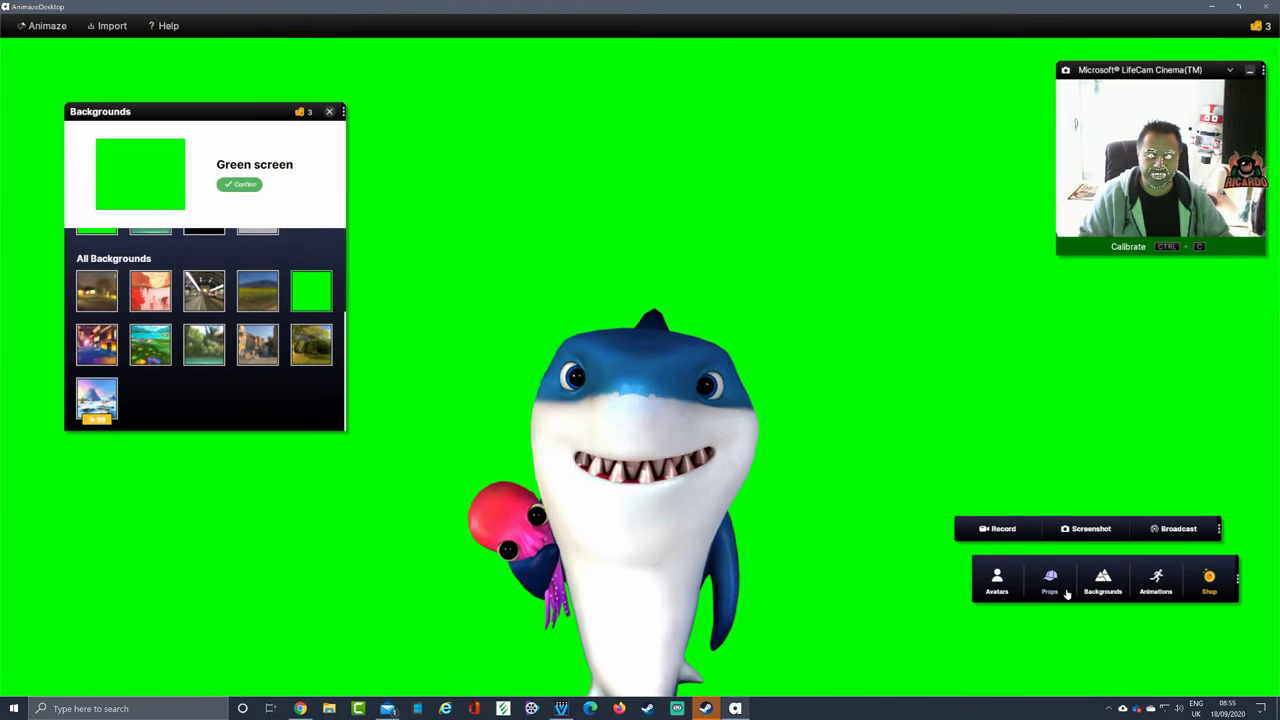
# - Screenshot the shark on green screen, save it into the test folder, and close the preview
pyautogui.click(1105, 526)
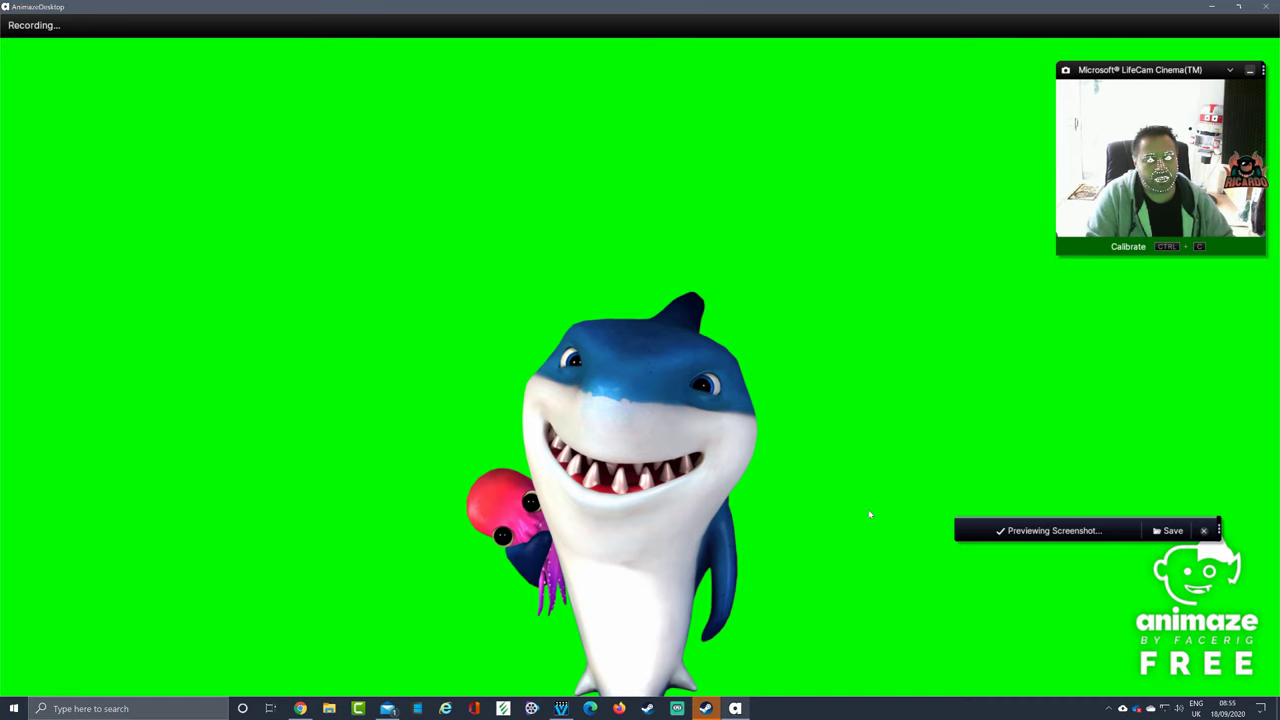
pyautogui.click(1152, 530)
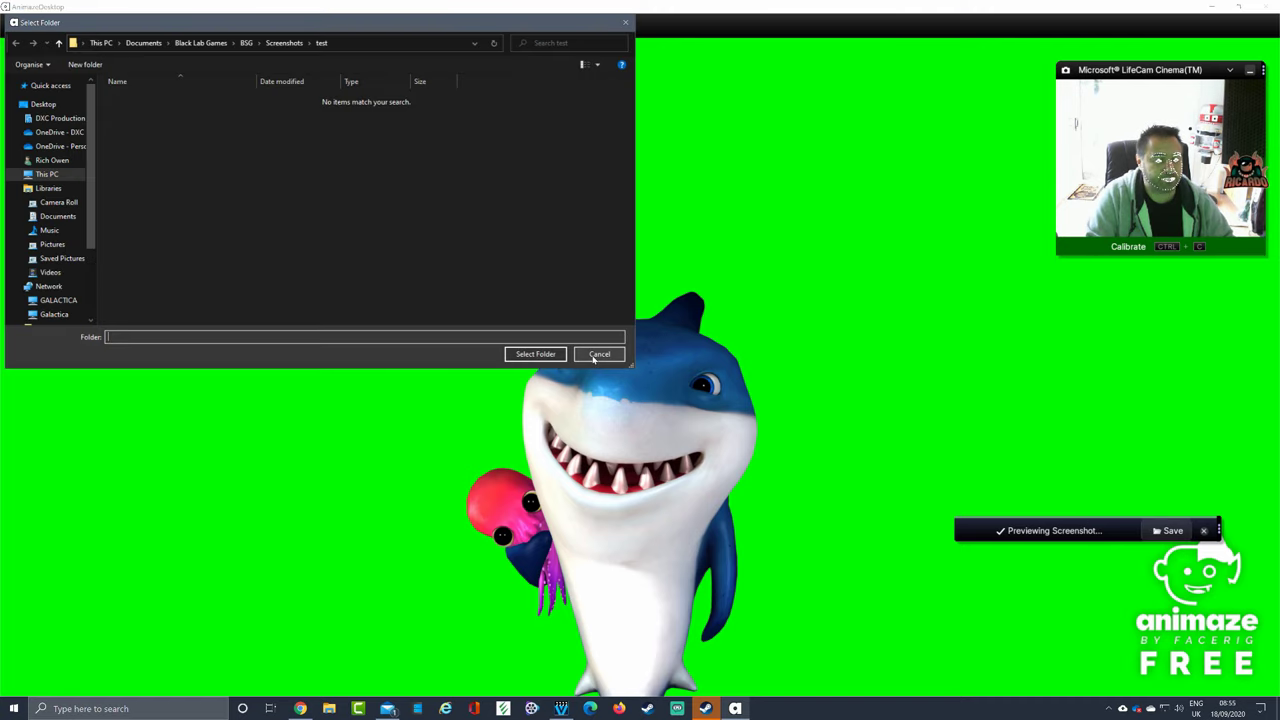
pyautogui.click(536, 354)
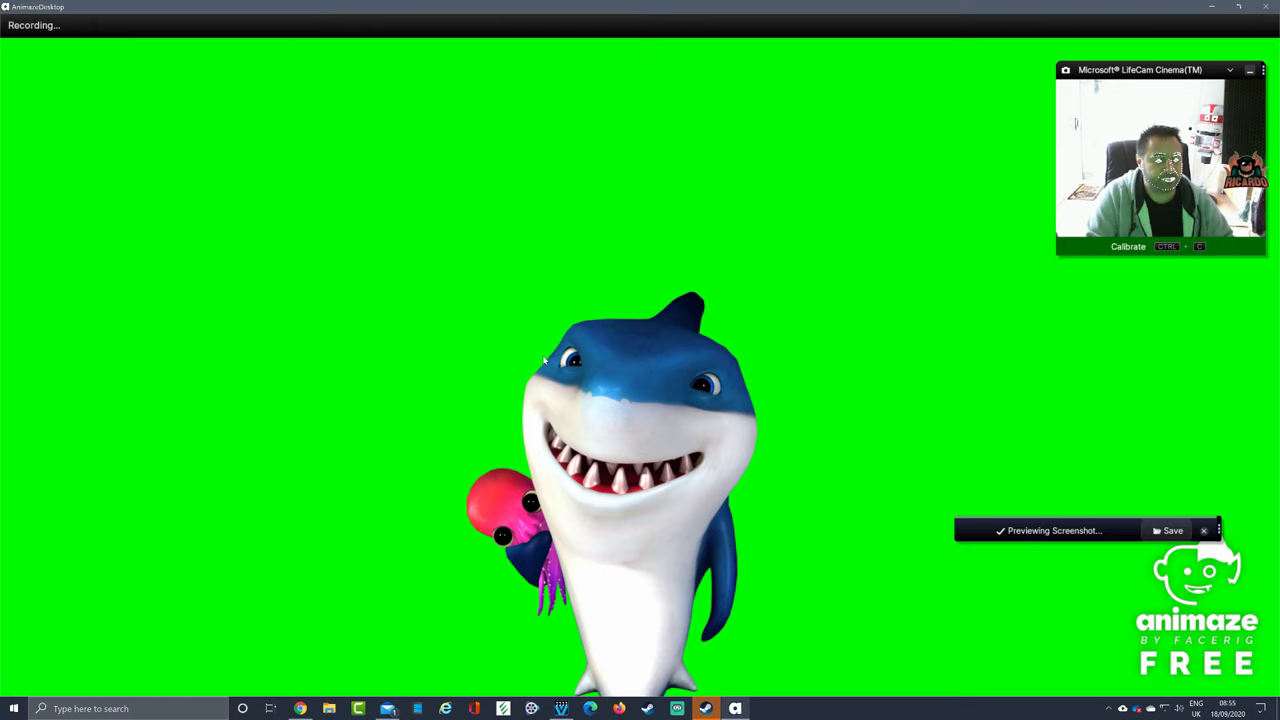
pyautogui.click(1205, 531)
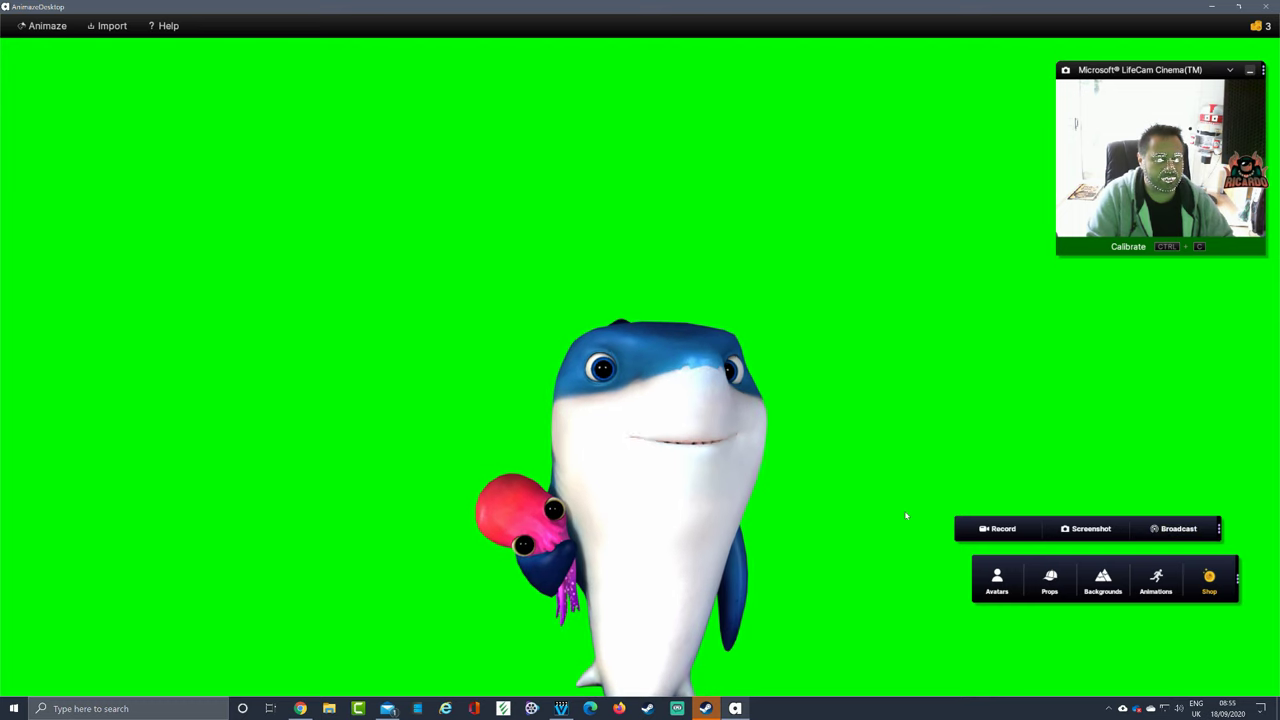
# - Switch the background back to Pool
pyautogui.click(1103, 580)
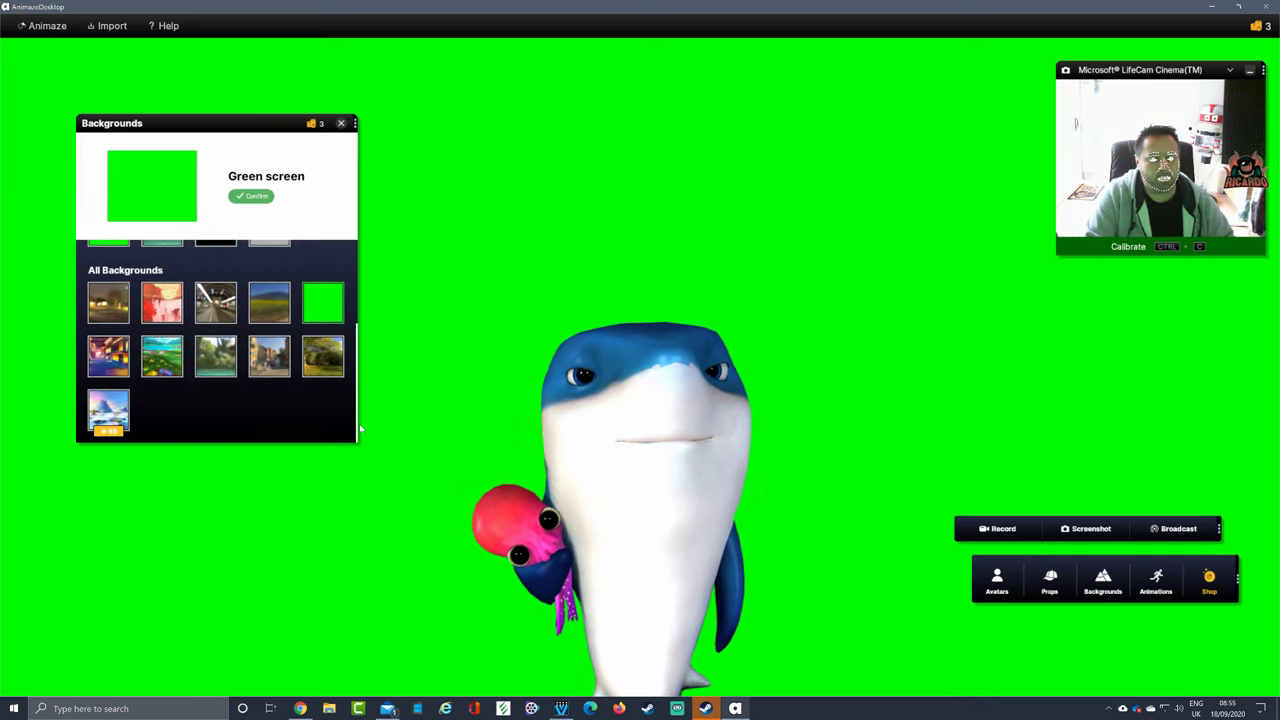
pyautogui.click(209, 371)
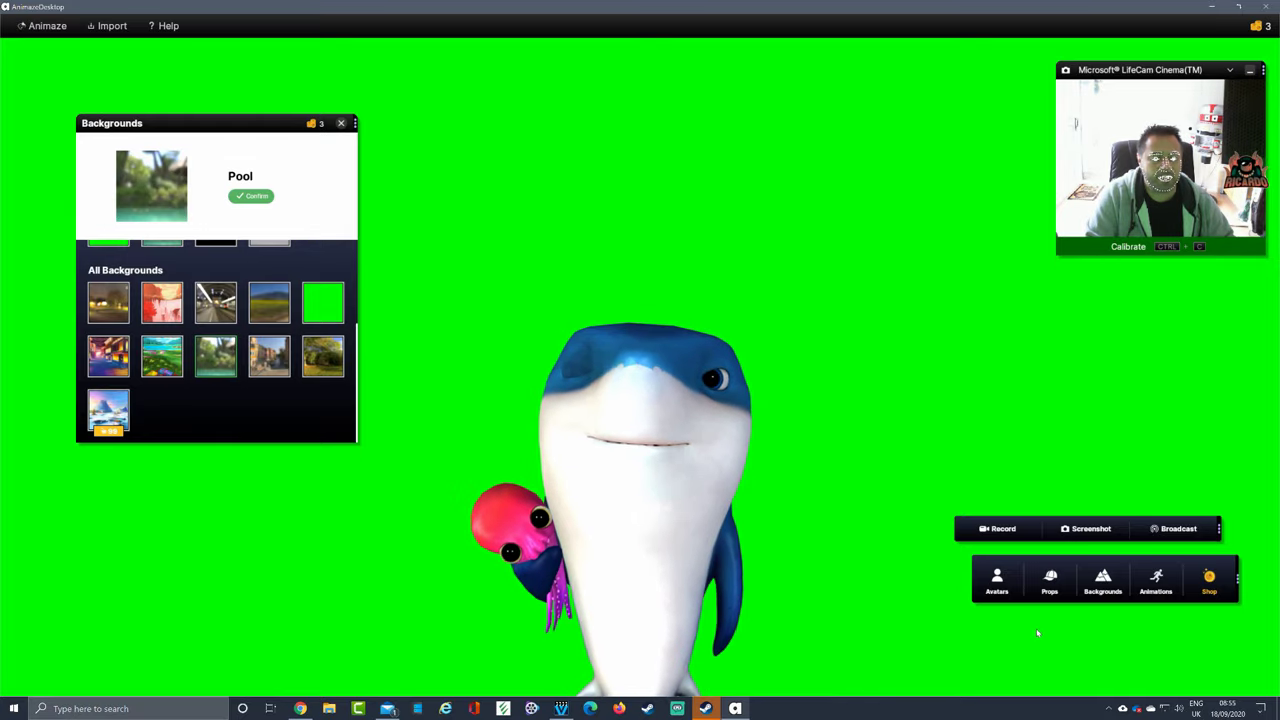
pyautogui.click(266, 200)
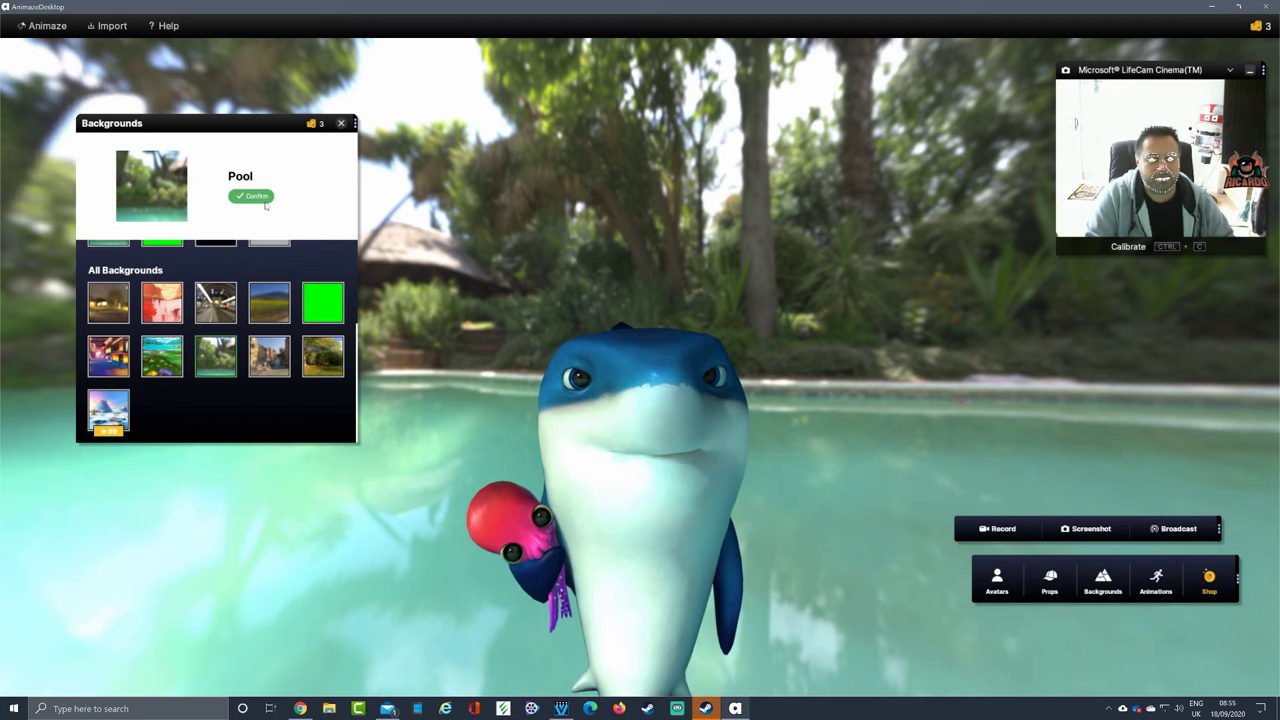
# - Try an enlarged top hat with a green patch, then swap it for the headset at maximum size
pyautogui.click(1050, 580)
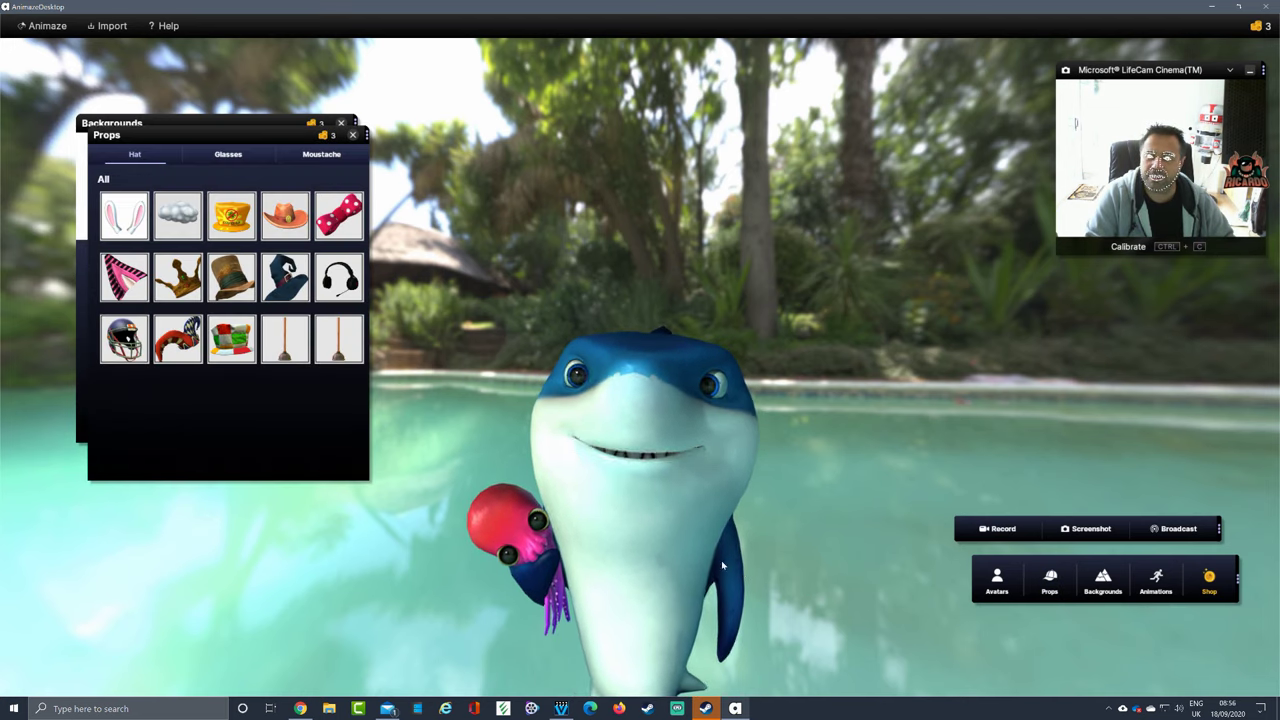
pyautogui.click(238, 281)
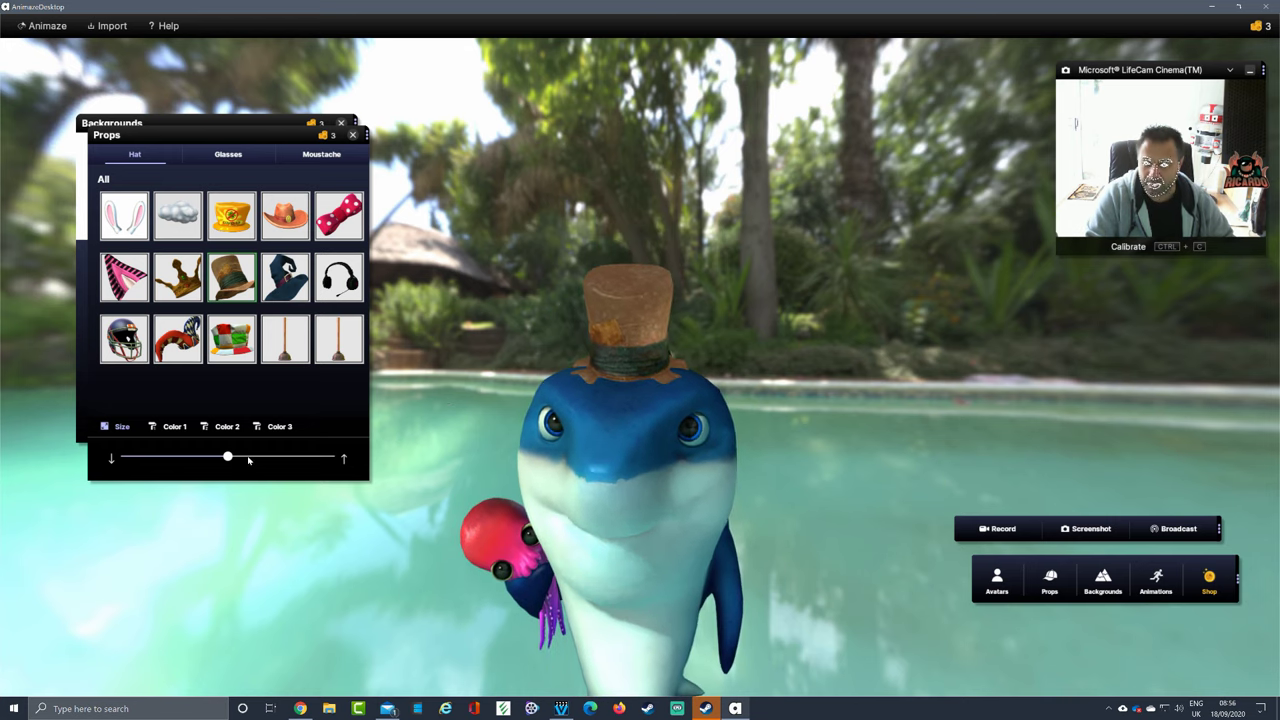
pyautogui.moveTo(228, 457); pyautogui.dragTo(274, 458)
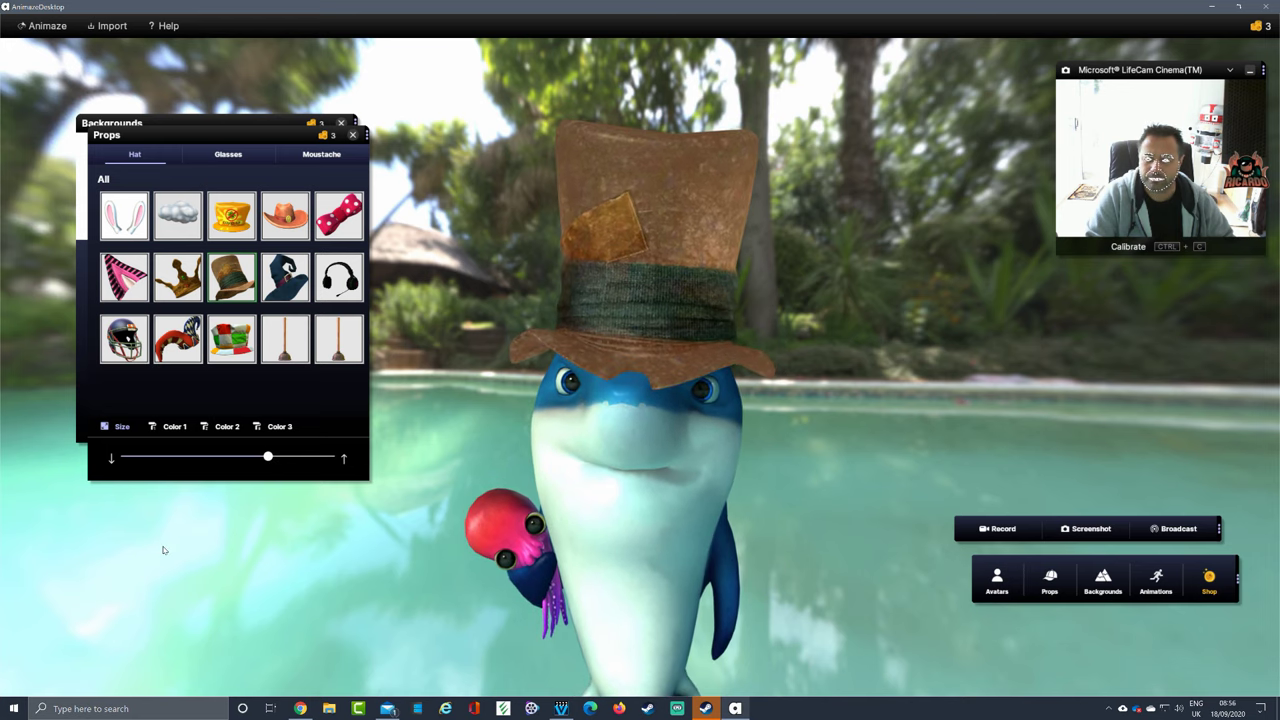
pyautogui.click(279, 427)
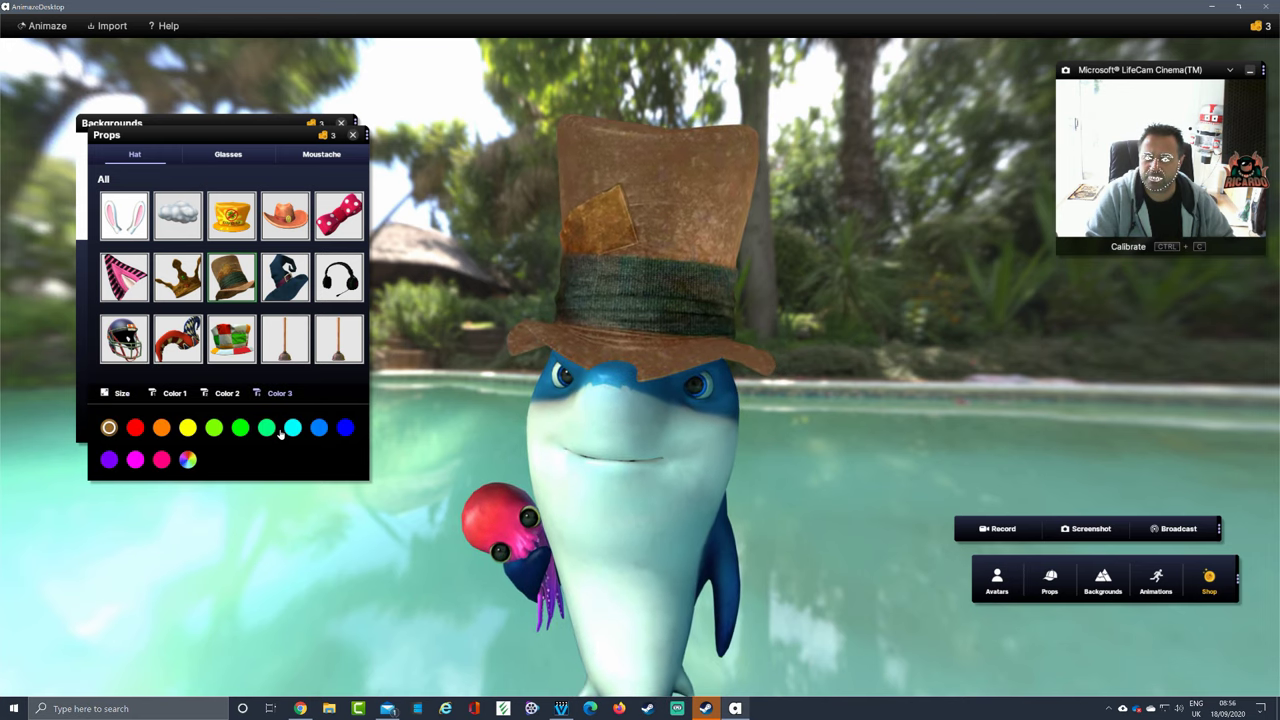
pyautogui.click(241, 429)
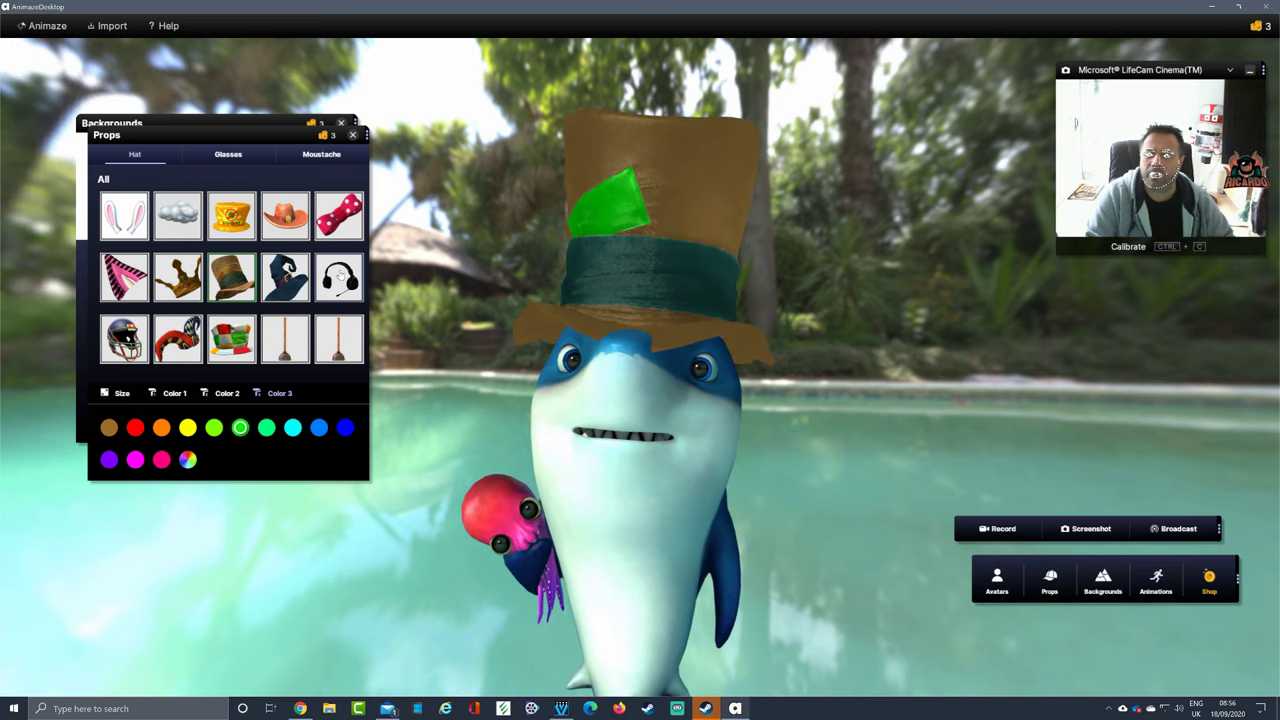
pyautogui.click(362, 390)
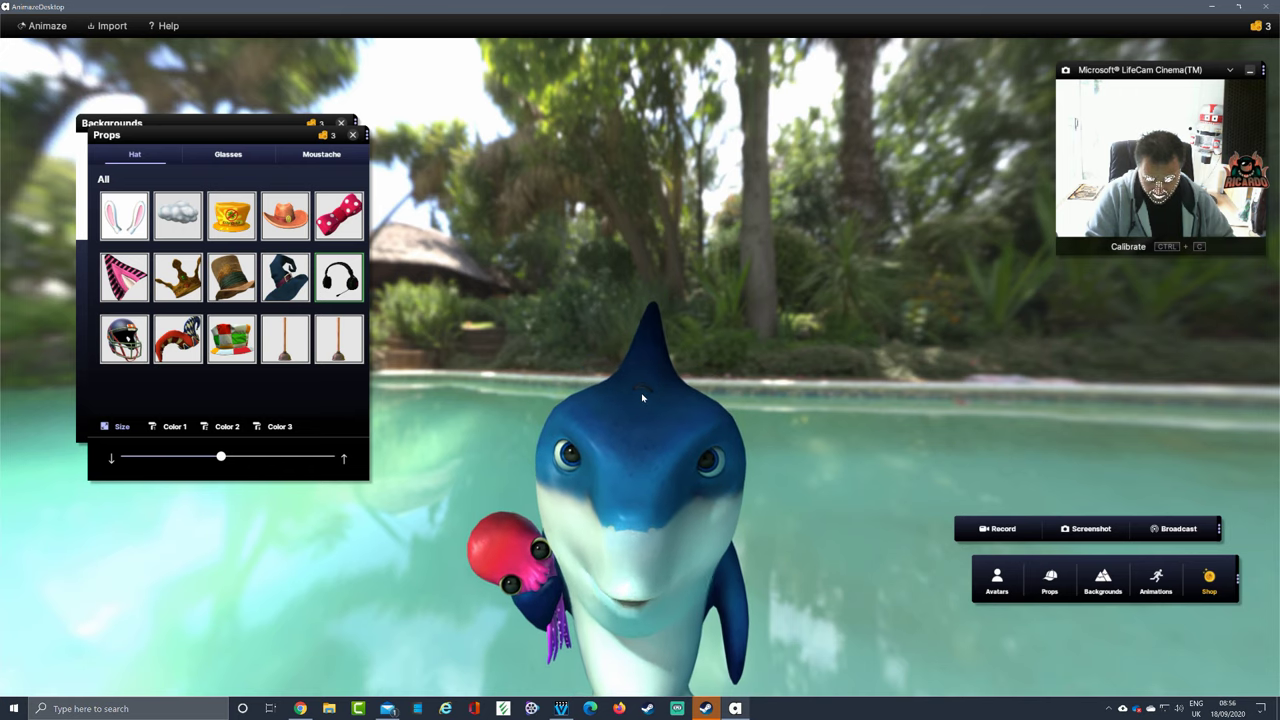
pyautogui.moveTo(221, 456); pyautogui.dragTo(314, 459)
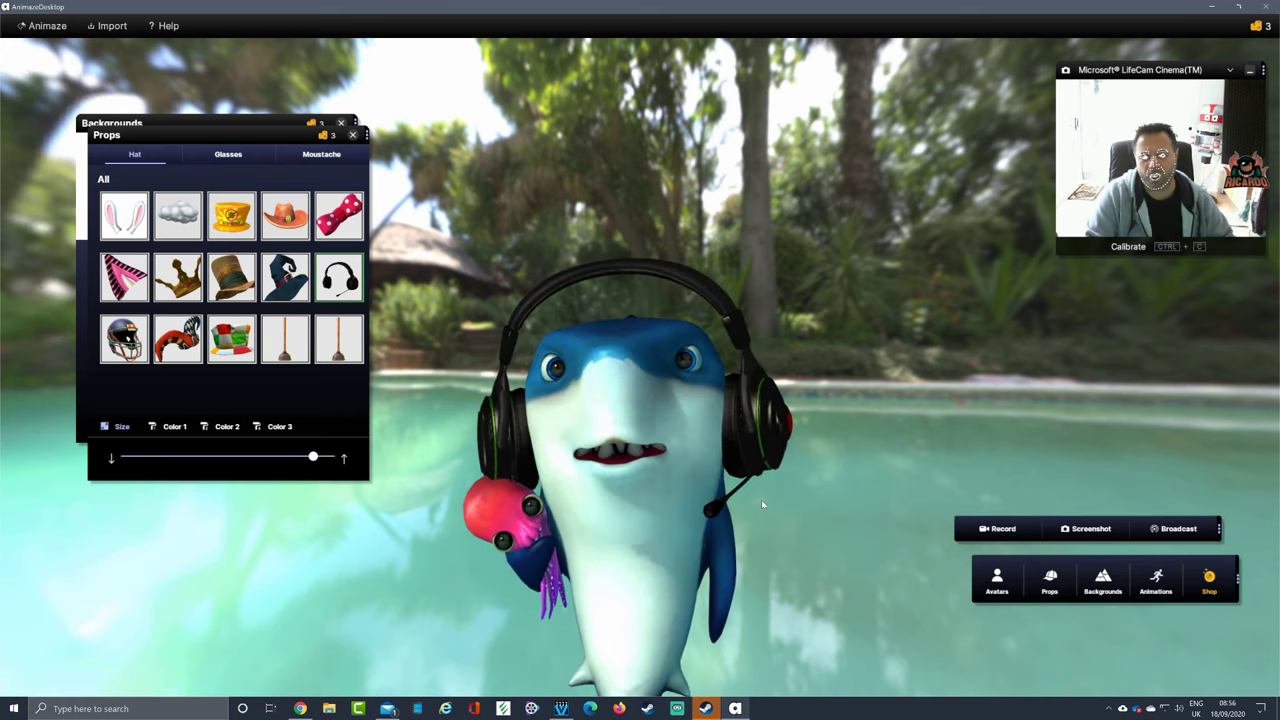
# - Save a screenshot of the headset shark as AnimazeScreenshot_2208x1184_1600415794.png in test, then close the preview
pyautogui.click(1103, 530)
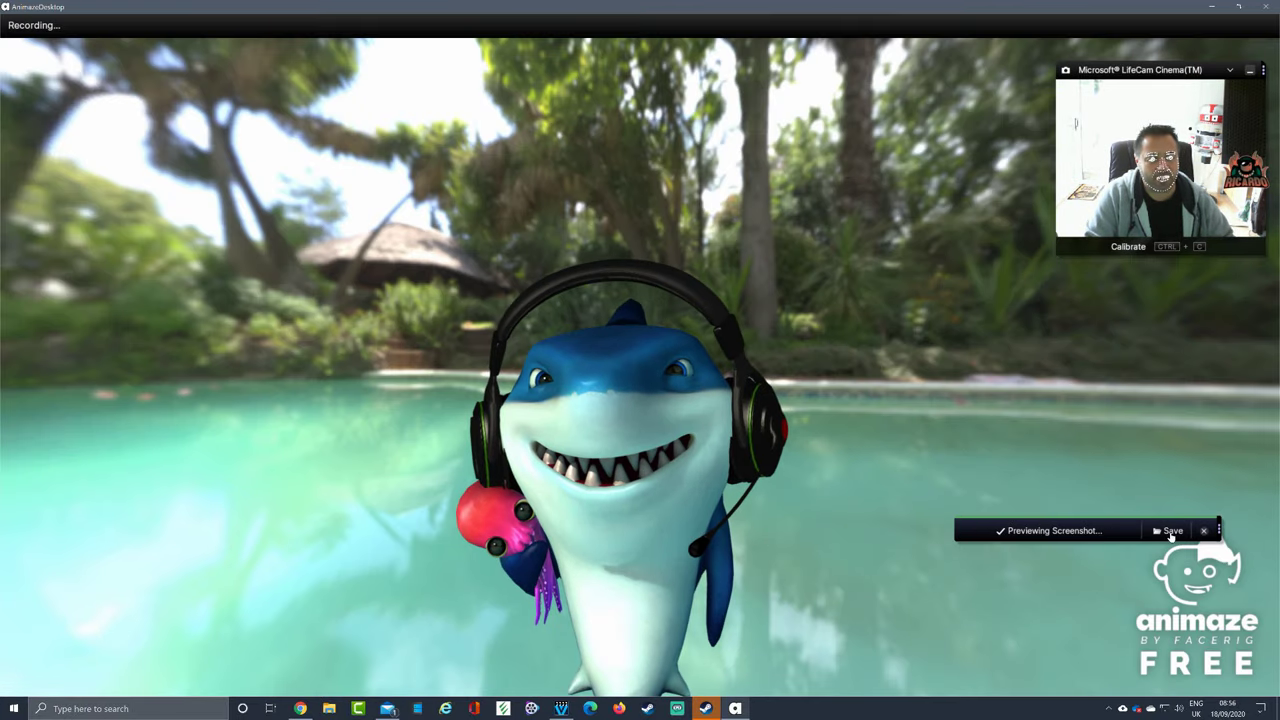
pyautogui.click(1172, 531)
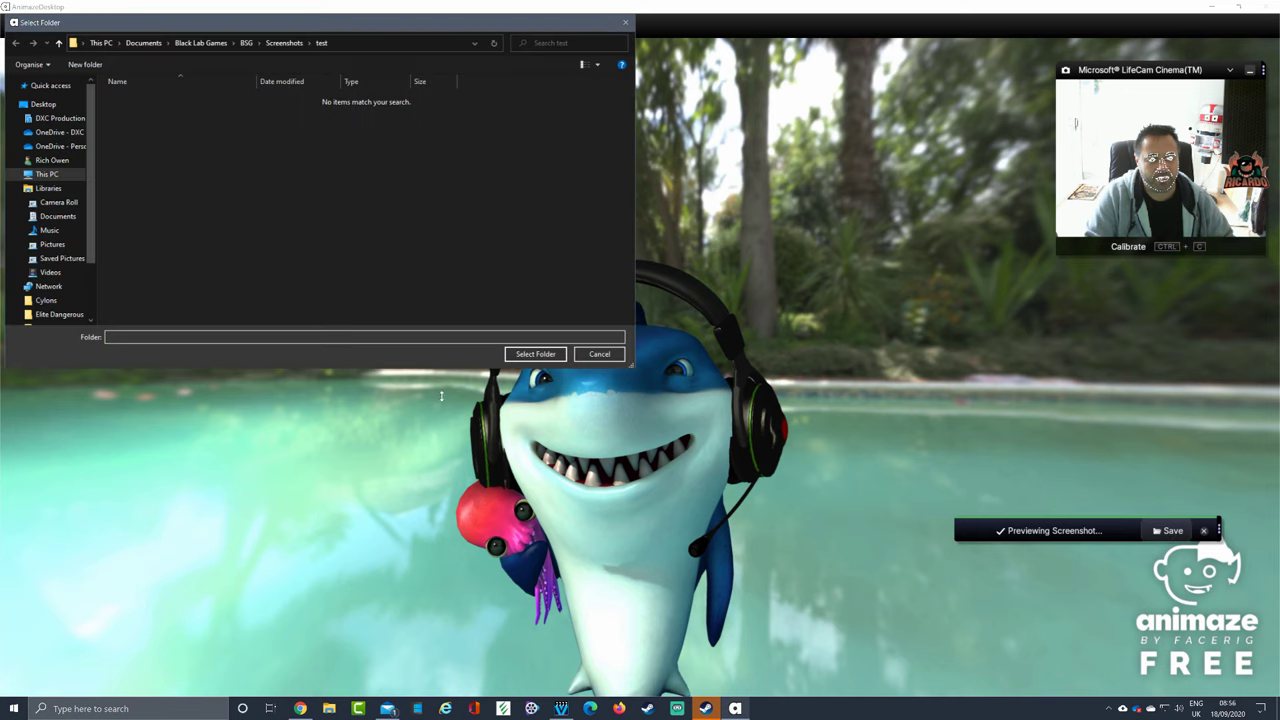
pyautogui.click(535, 356)
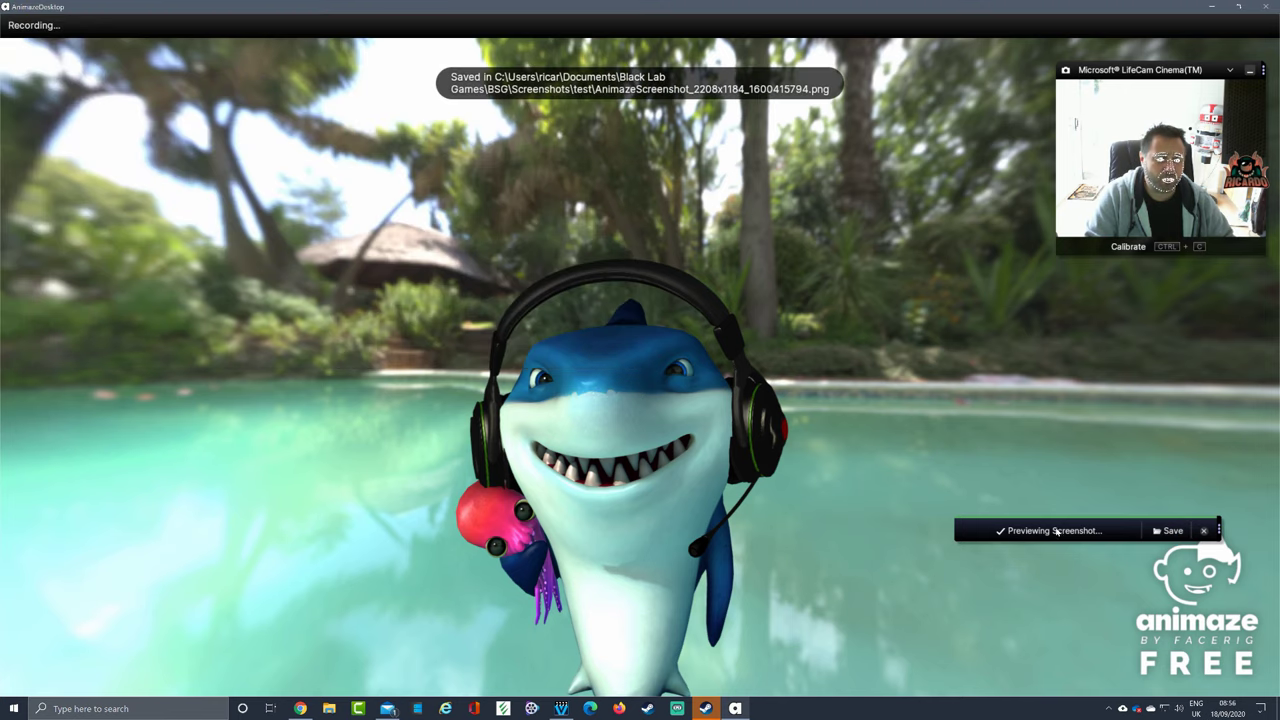
pyautogui.click(1206, 531)
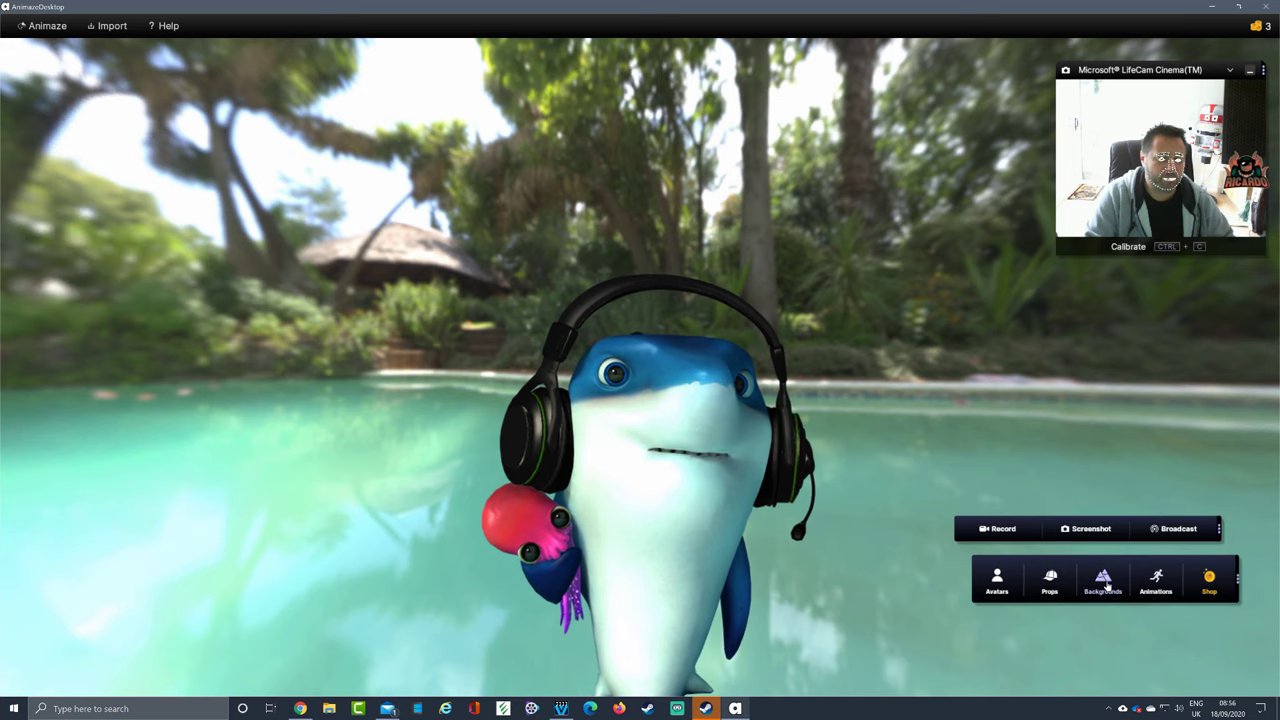
# - Open the Shop, move it off the avatar, browse the Subscriptions plans, and close it
pyautogui.click(1214, 588)
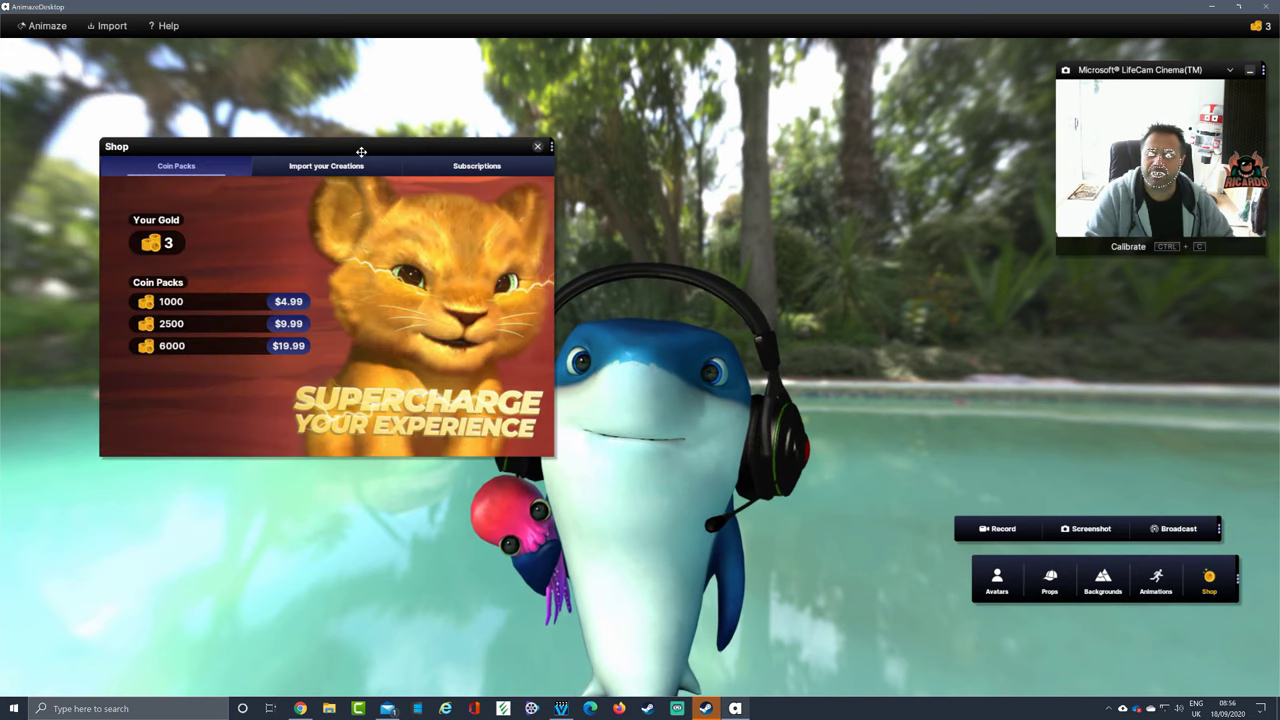
pyautogui.moveTo(361, 151); pyautogui.dragTo(265, 103)
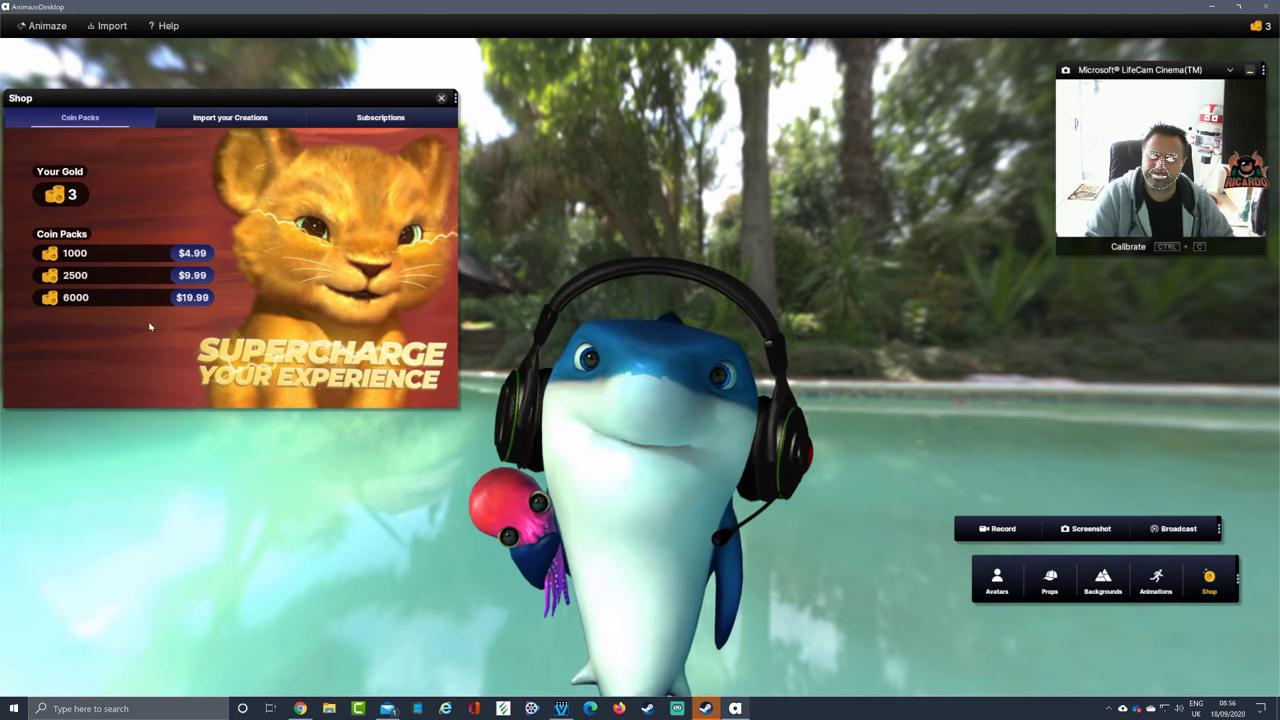
pyautogui.click(394, 120)
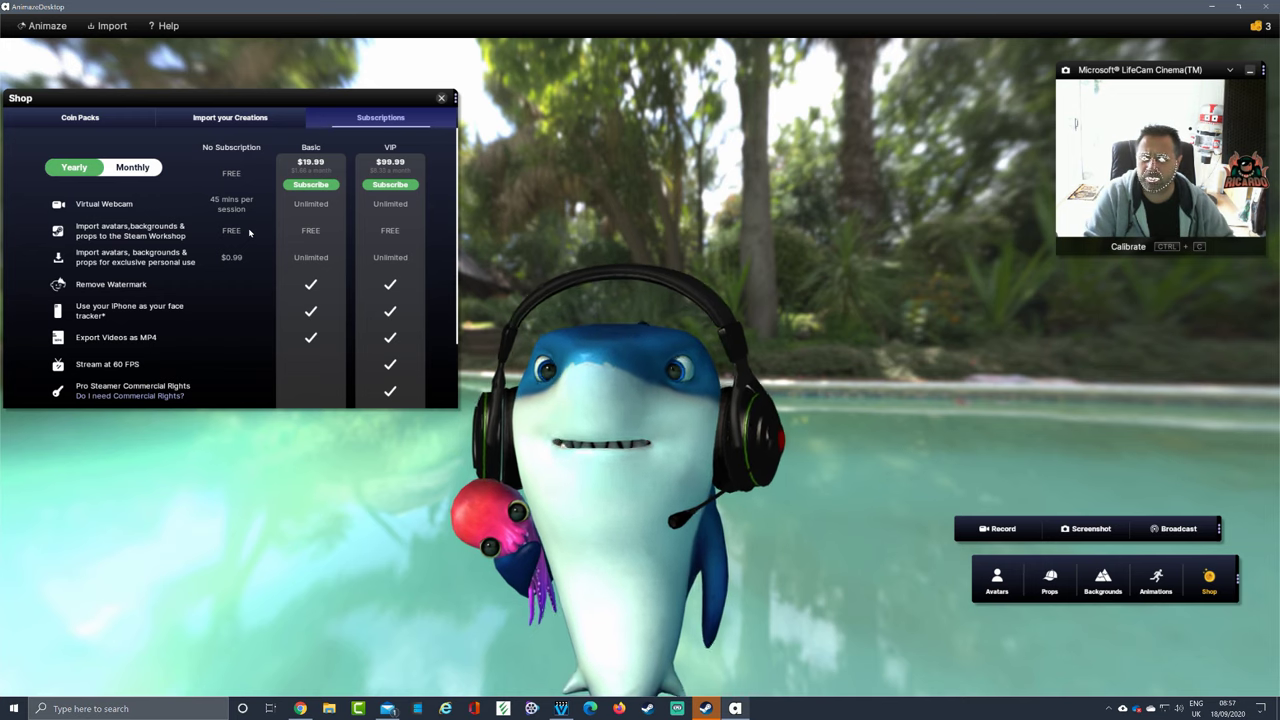
pyautogui.scroll(-2, 241, 261)
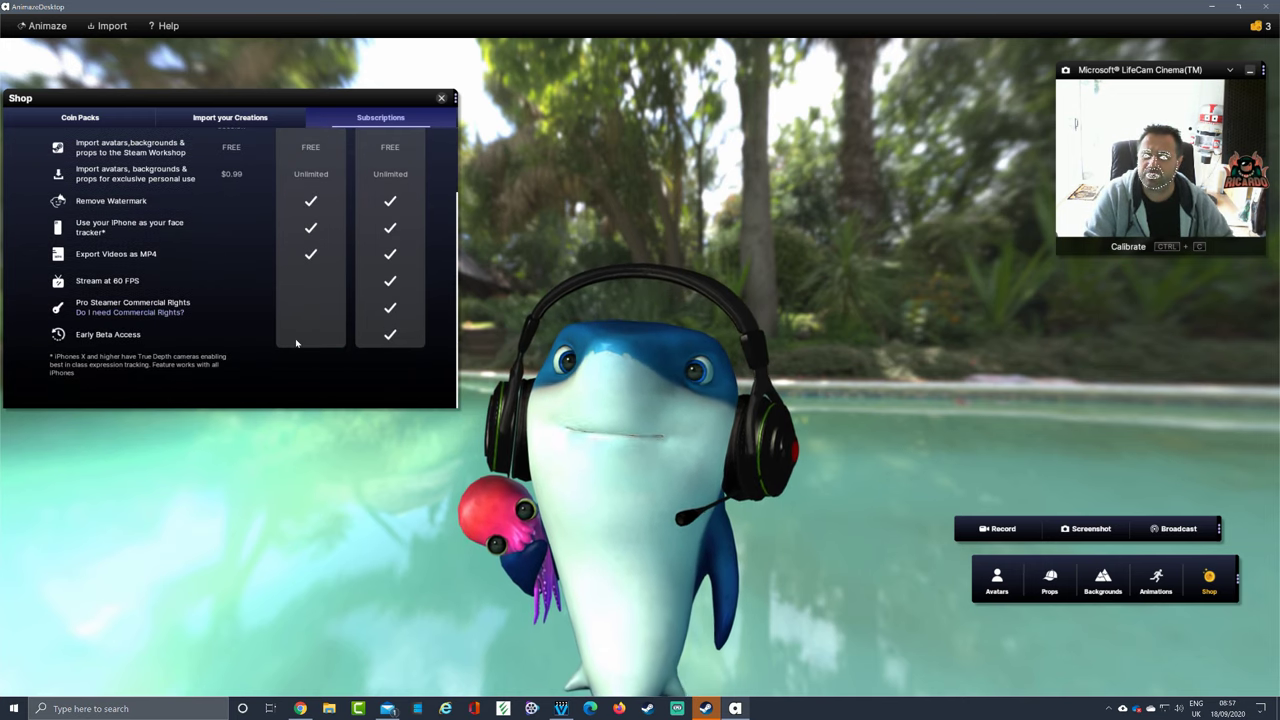
pyautogui.scroll(2, 296, 343)
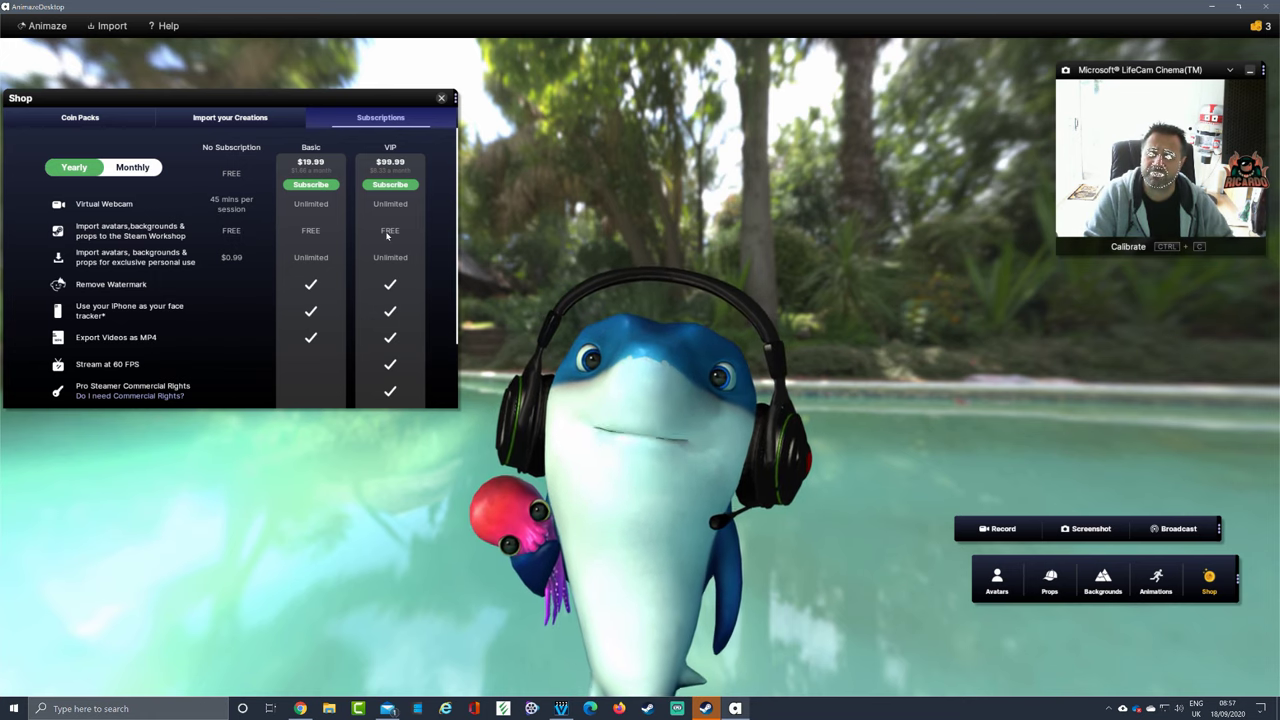
pyautogui.scroll(-2, 253, 233)
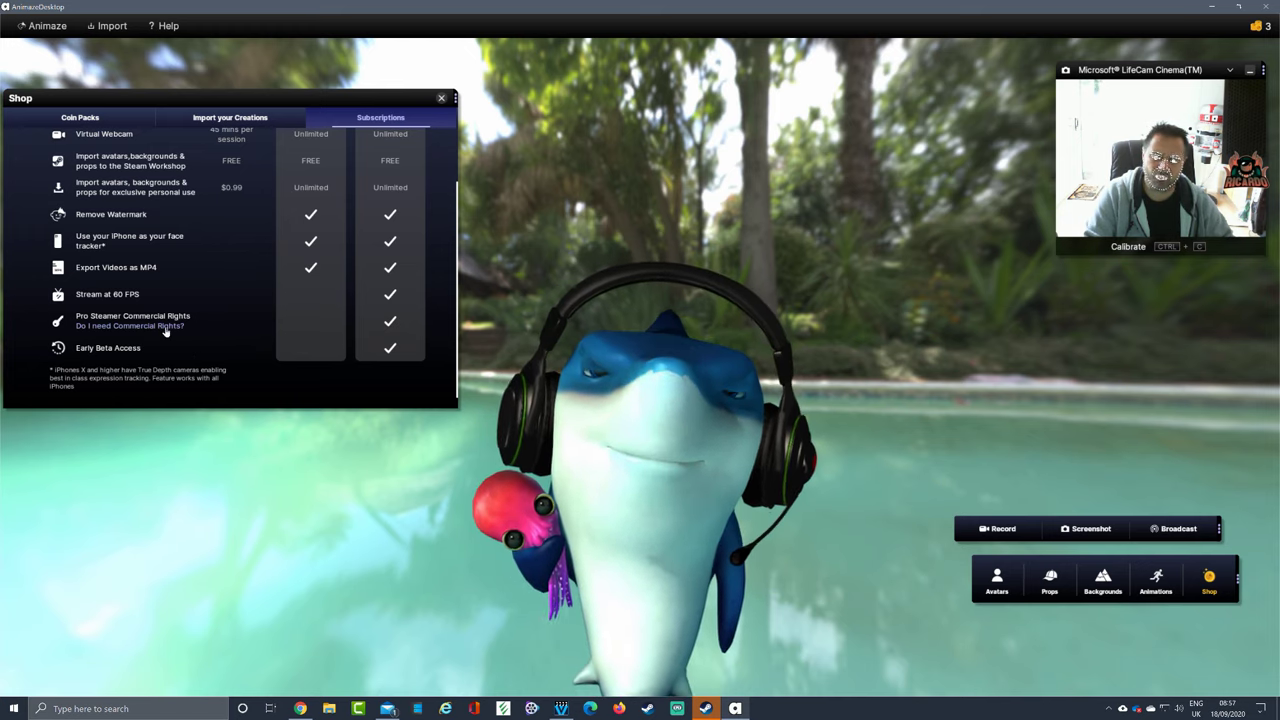
pyautogui.scroll(5, 375, 385)
pyautogui.scroll(-5, 375, 385)
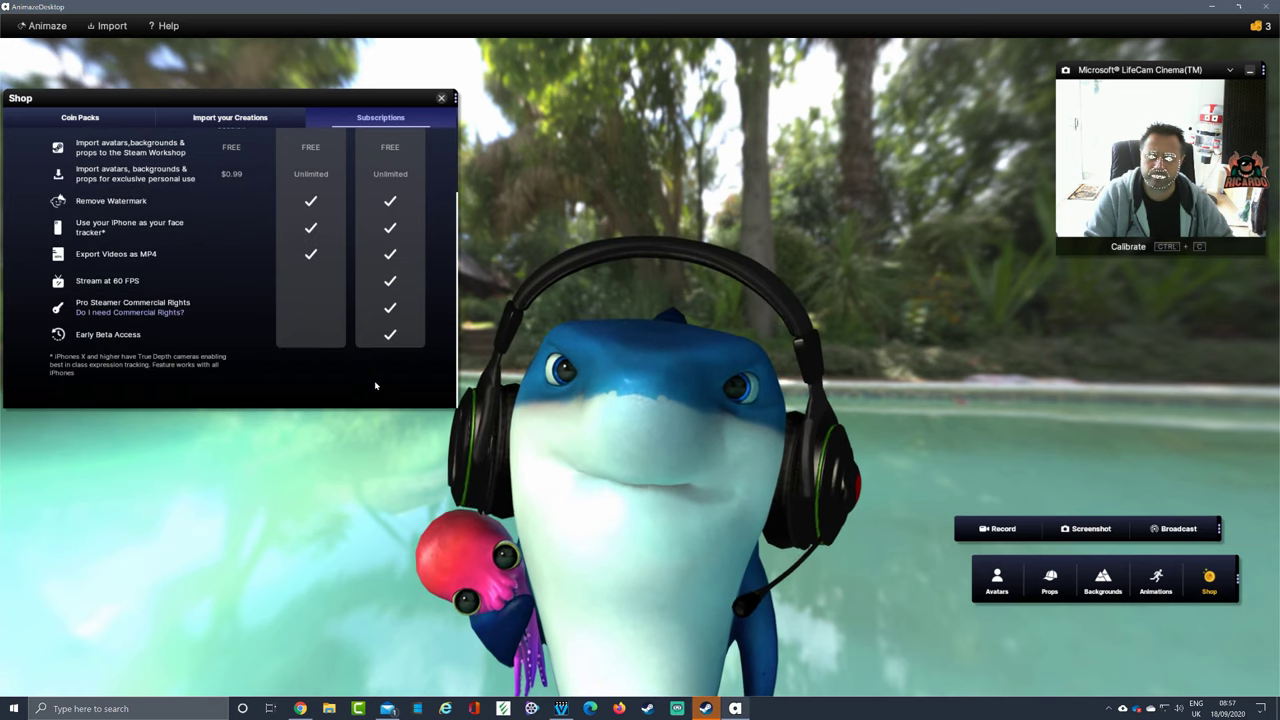
pyautogui.click(443, 98)
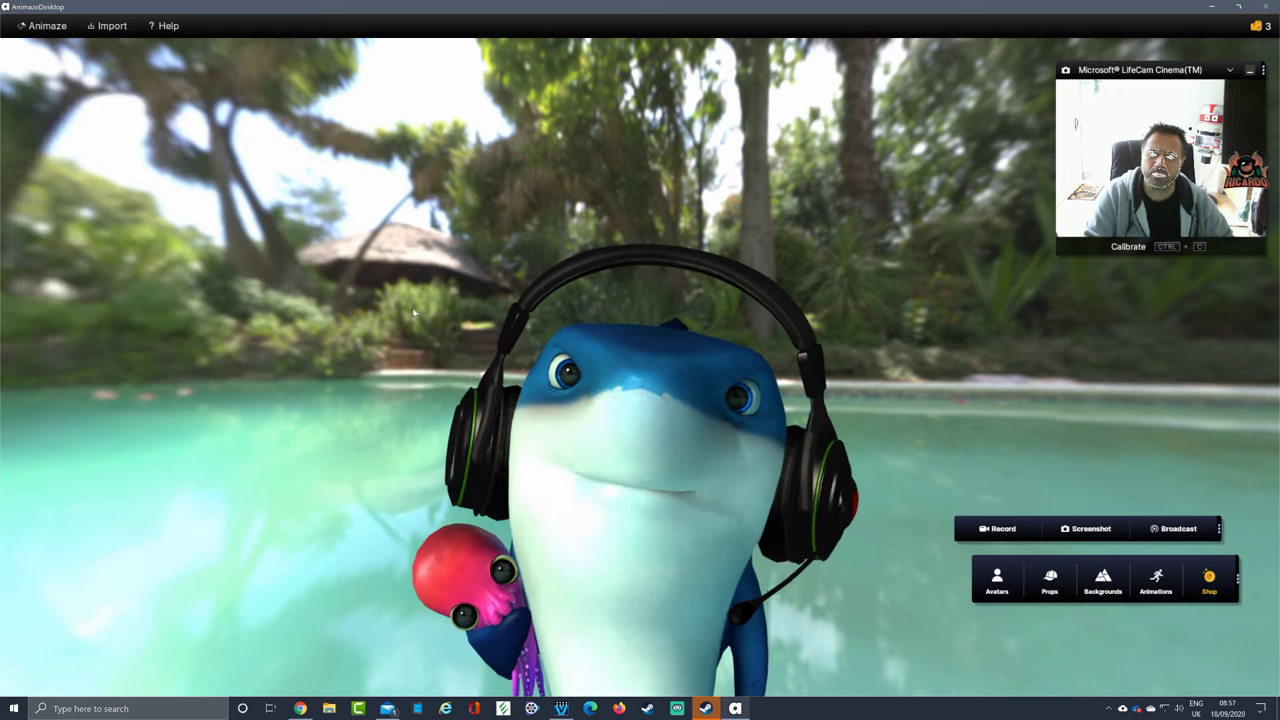
# - Reopen the Shop on its coin packs, move the panel, and close it again
pyautogui.click(1209, 580)
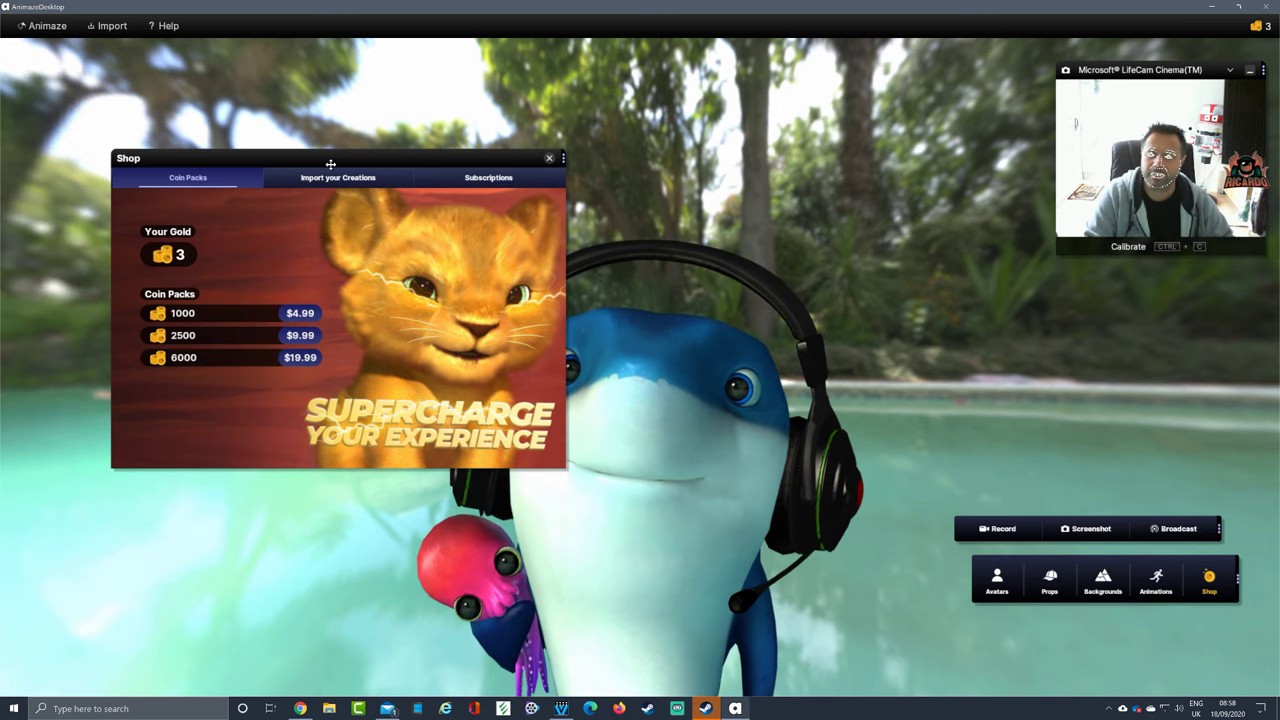
pyautogui.moveTo(330, 163); pyautogui.dragTo(246, 100)
pyautogui.click(466, 97)
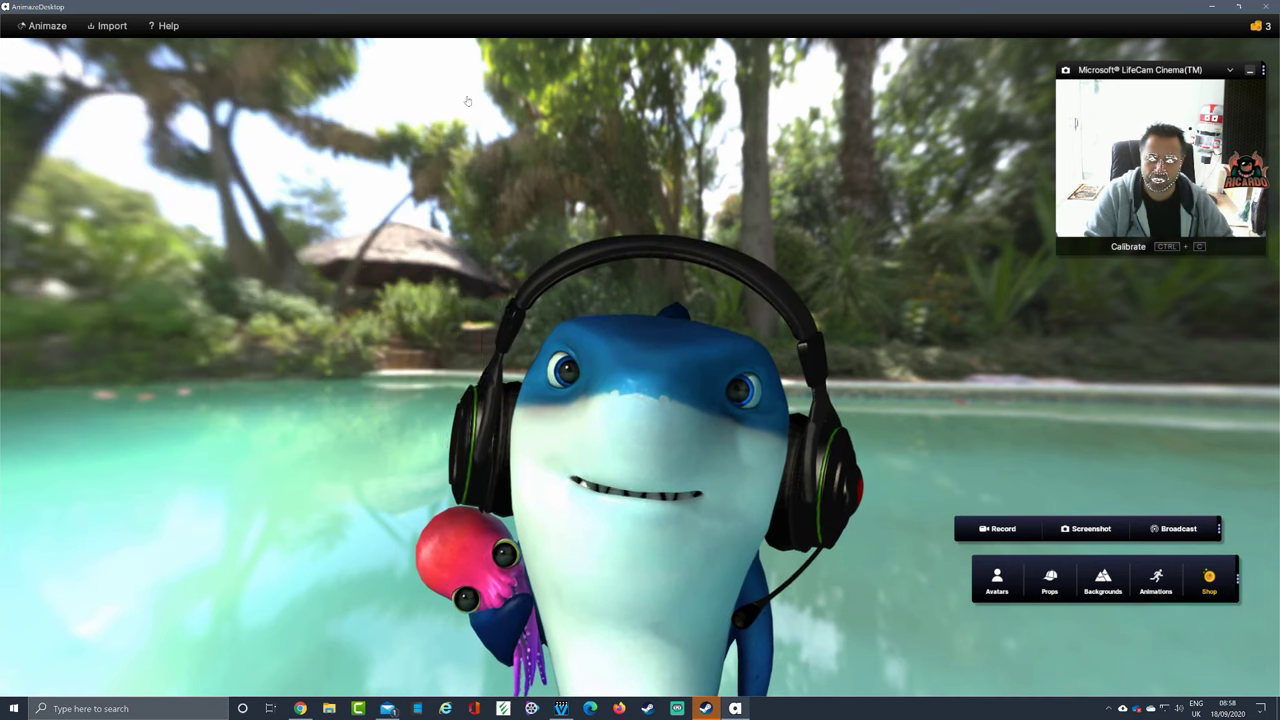
# - Zoom the avatar view out and back in to a close-up of the headset shark
pyautogui.scroll(-5, 668, 352)
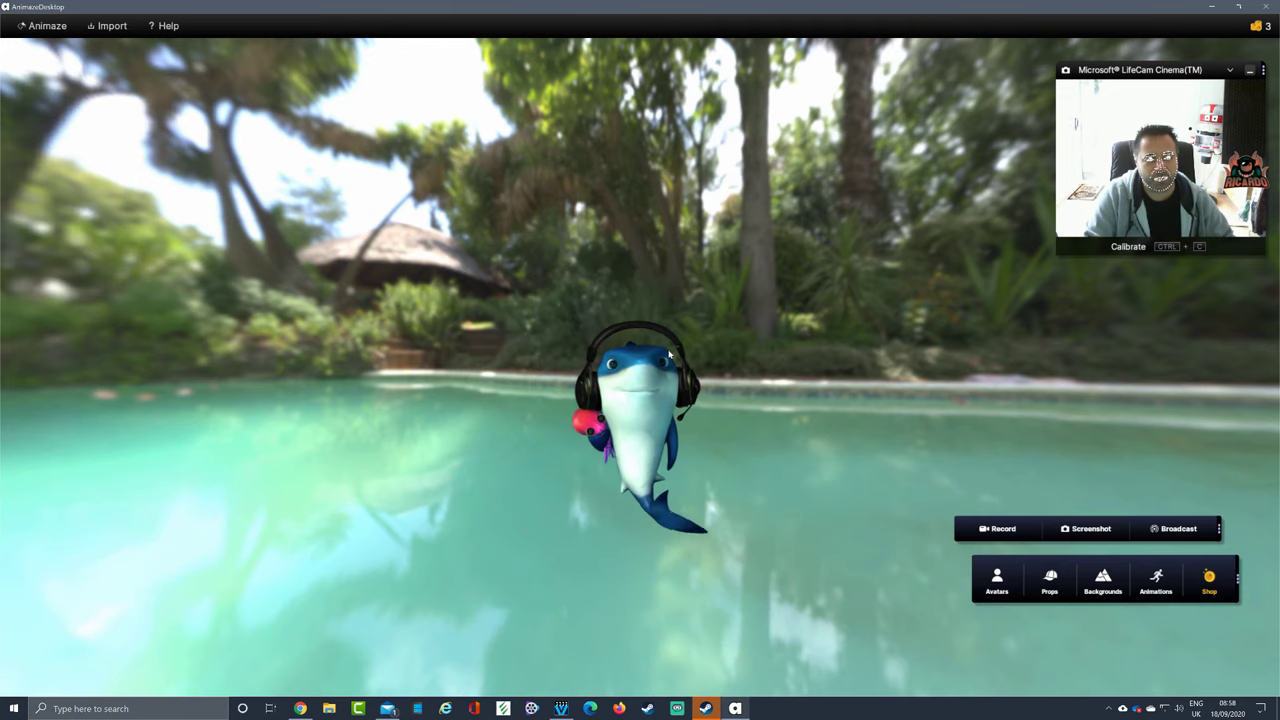
pyautogui.scroll(5, 670, 352)
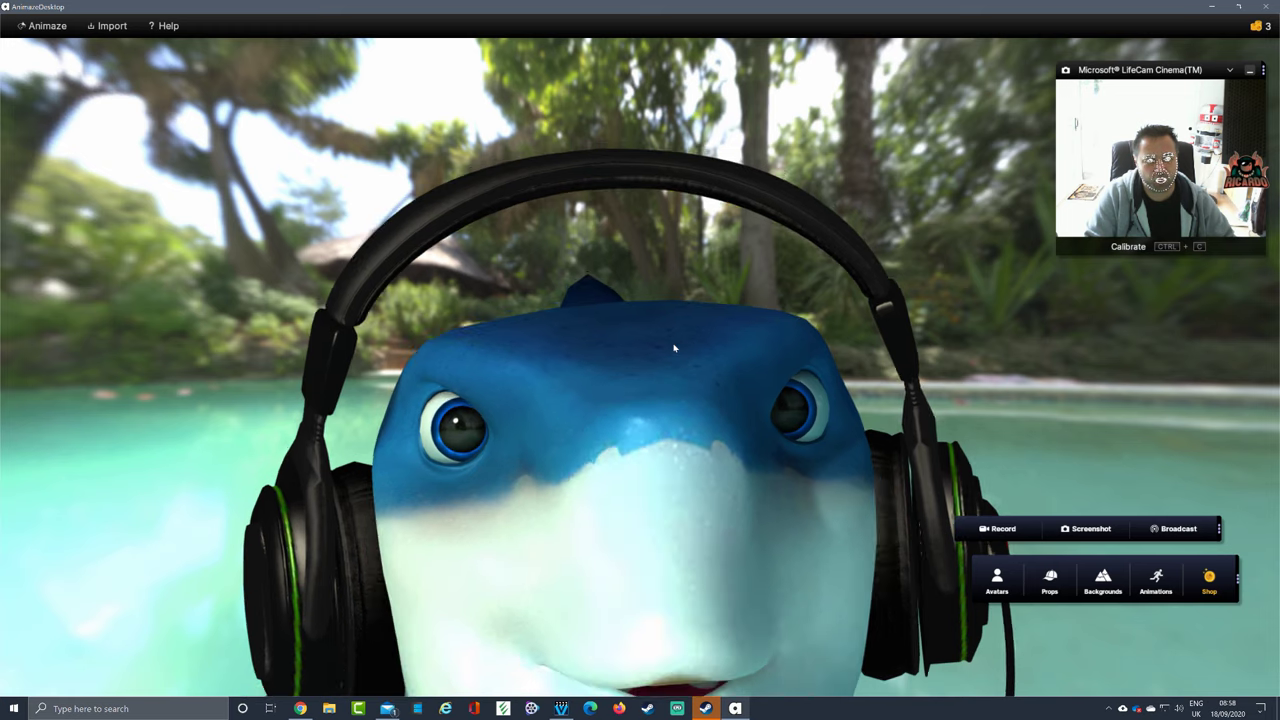
pyautogui.scroll(5, 672, 346)
pyautogui.scroll(-3, 670, 345)
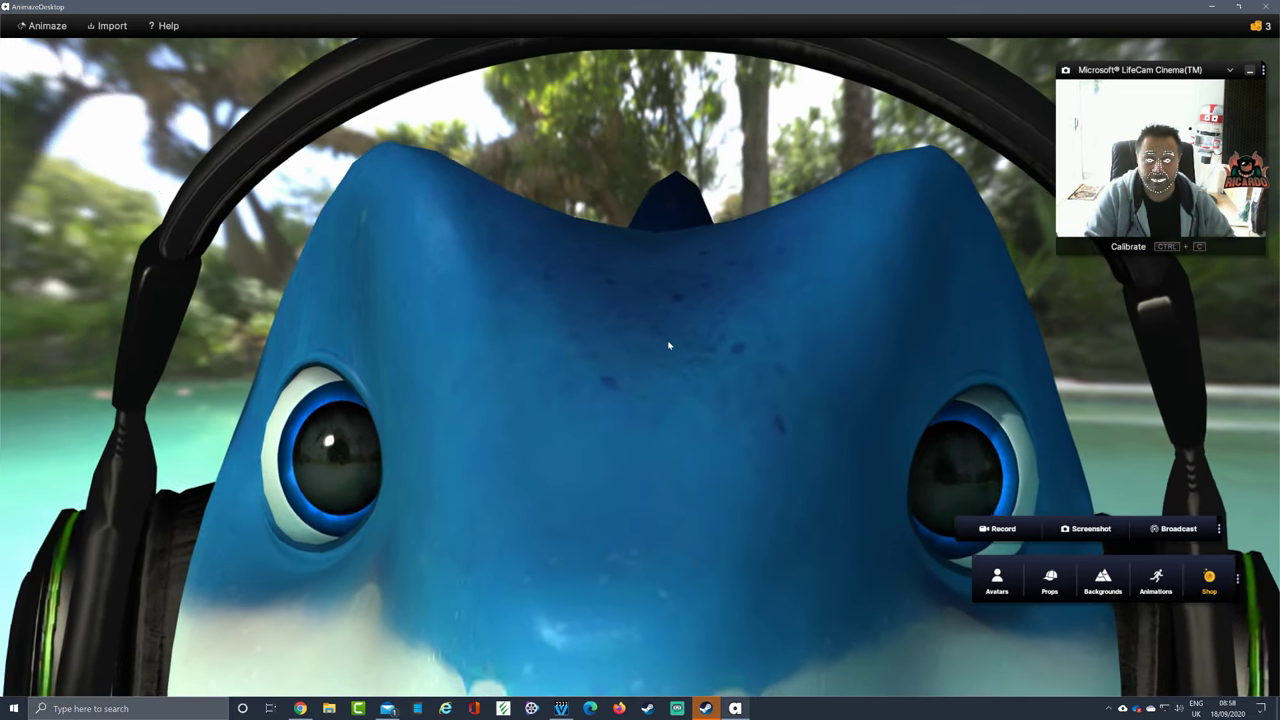
pyautogui.scroll(-5, 669, 345)
pyautogui.scroll(5, 669, 345)
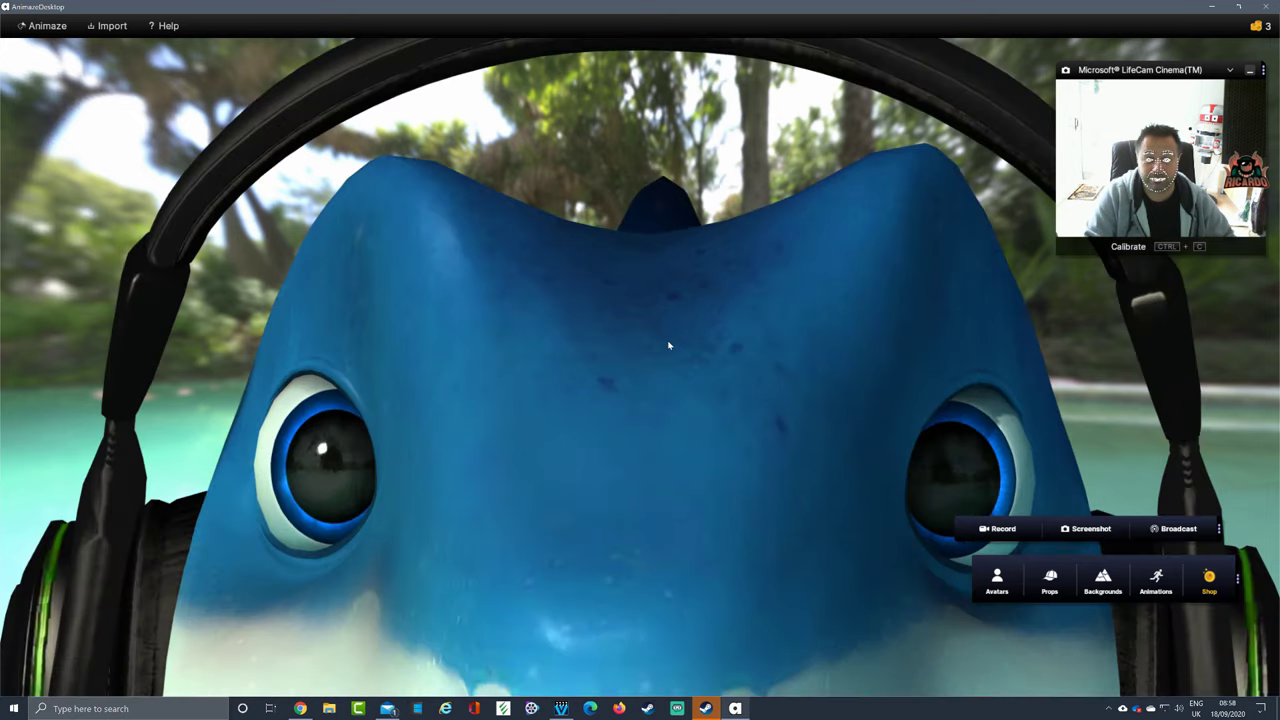
pyautogui.scroll(-6, 669, 345)
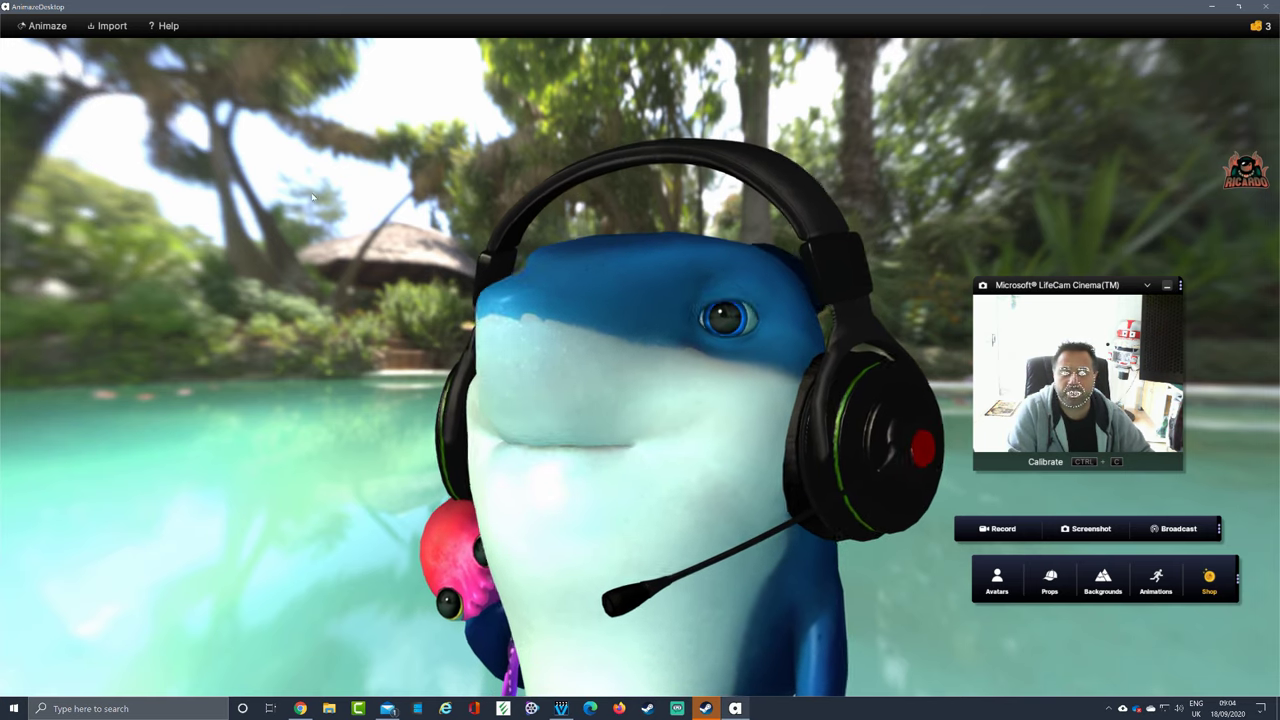
# - On the Meet join page, set the video camera to Animaze Virtual Camera
pyautogui.click(299, 708)
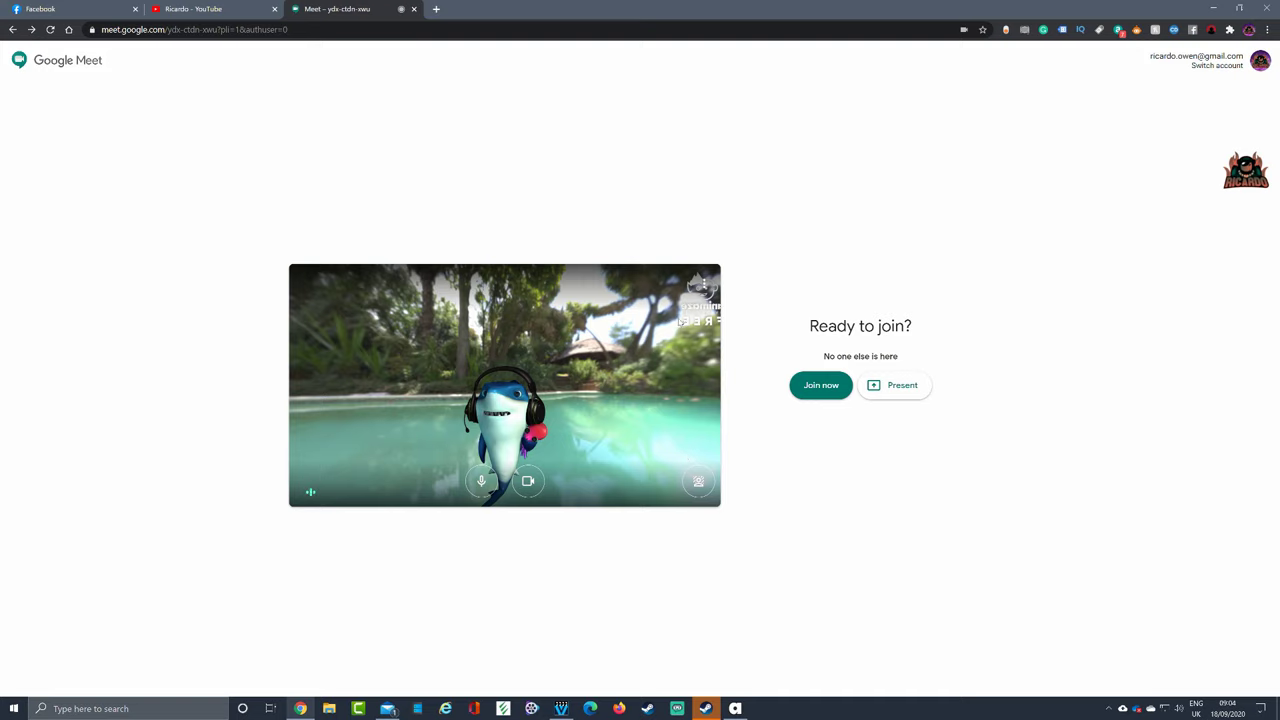
pyautogui.click(706, 286)
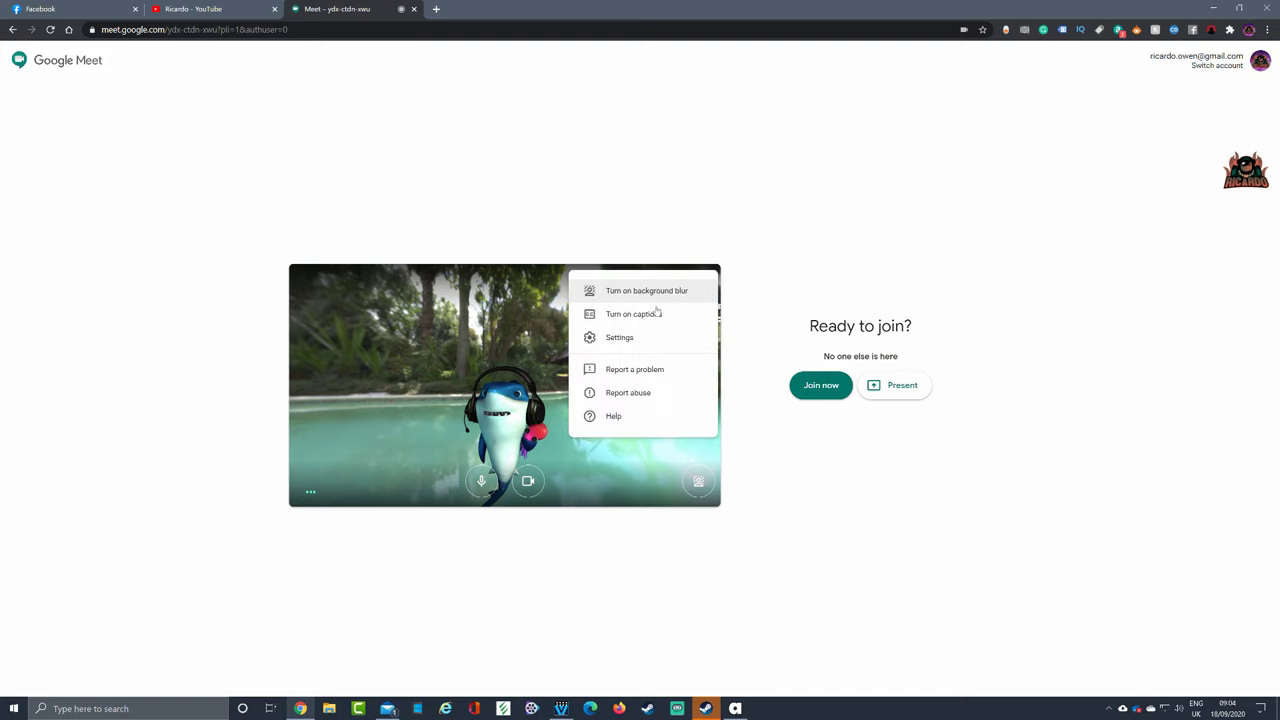
pyautogui.click(641, 338)
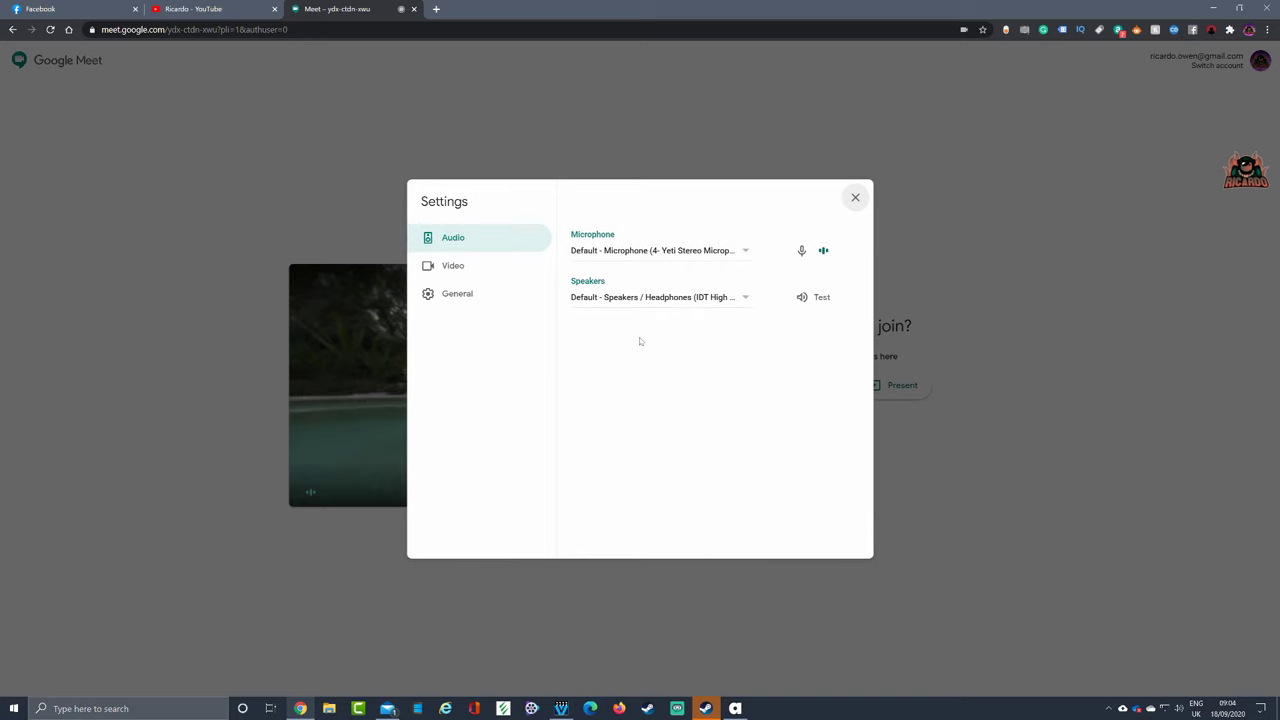
pyautogui.click(440, 267)
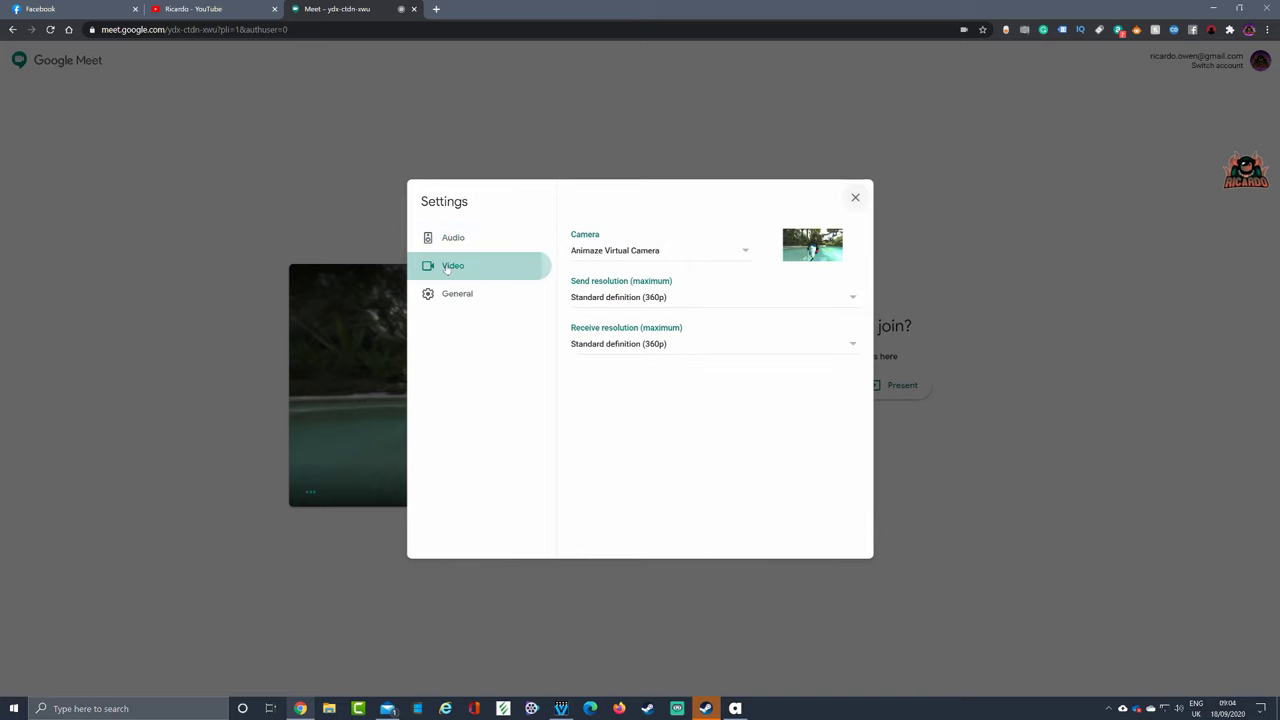
pyautogui.click(643, 253)
pyautogui.click(643, 252)
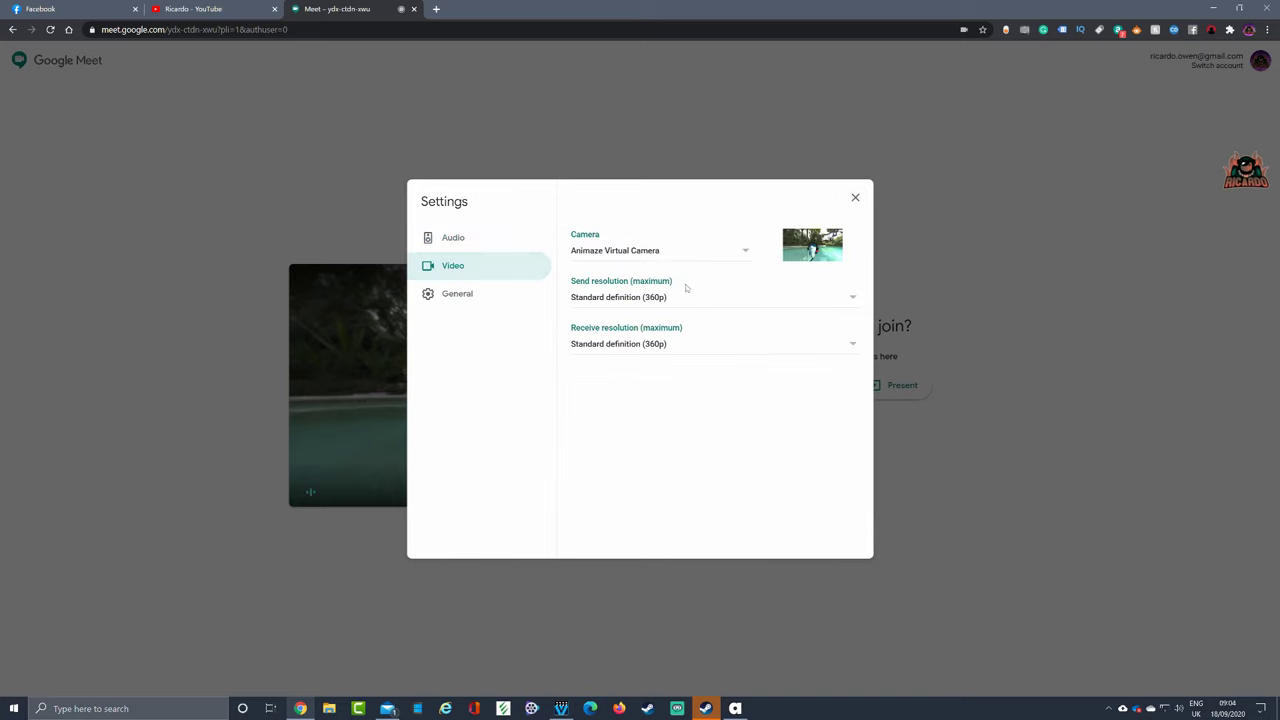
# - Set both send and receive resolution to High definition (720p) and close settings
pyautogui.click(688, 297)
pyautogui.click(650, 275)
pyautogui.click(669, 340)
pyautogui.click(672, 323)
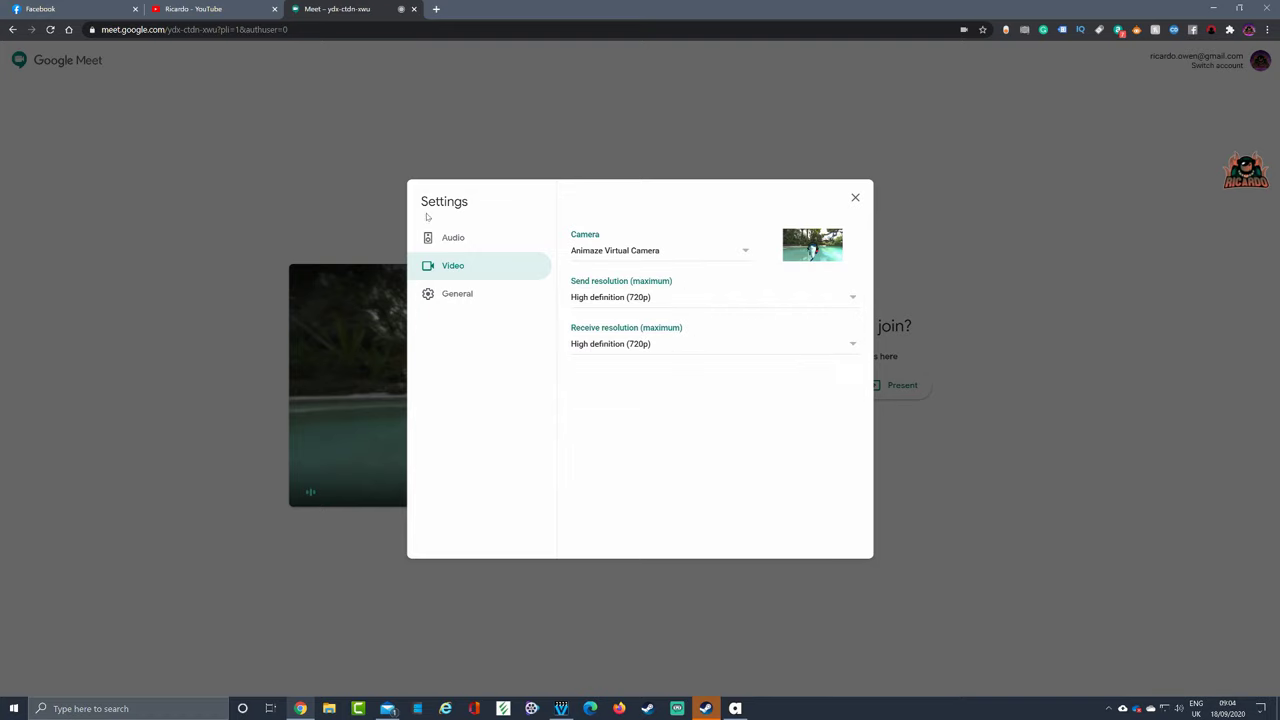
pyautogui.click(855, 199)
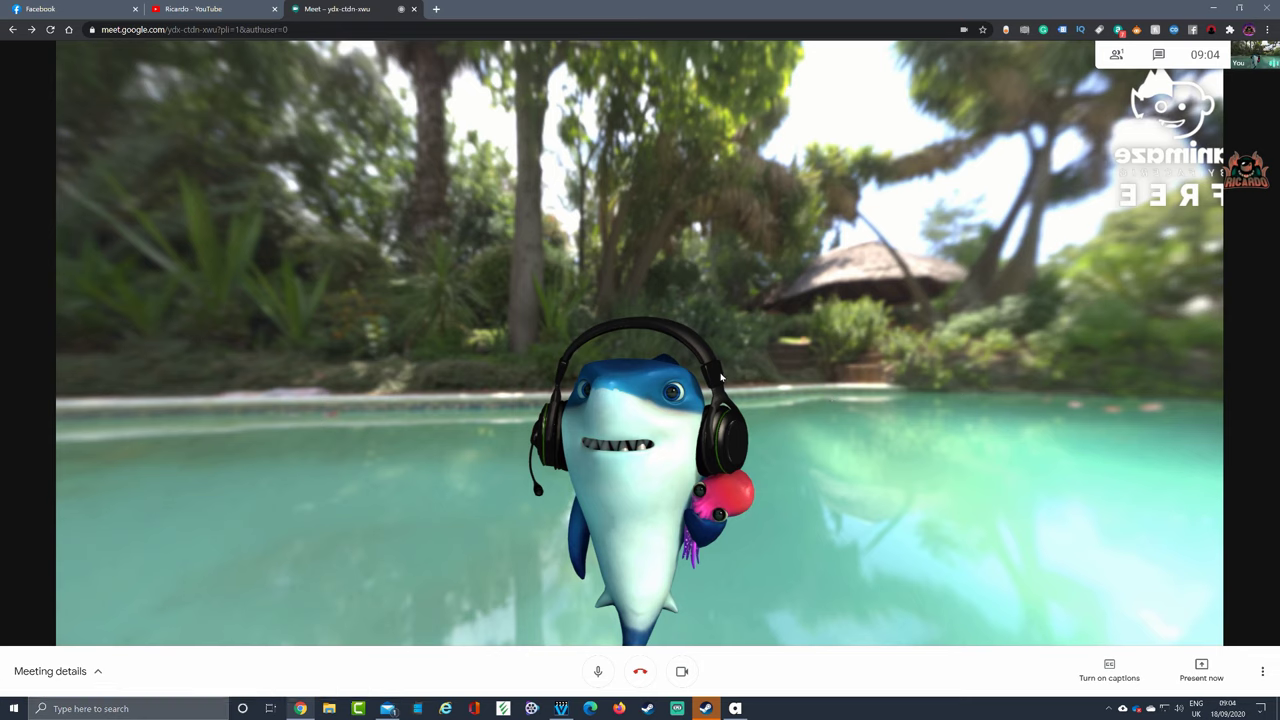
# - Switch to Animaze, briefly back to the Meet call, then bring Animaze to the front again
pyautogui.click(724, 706)
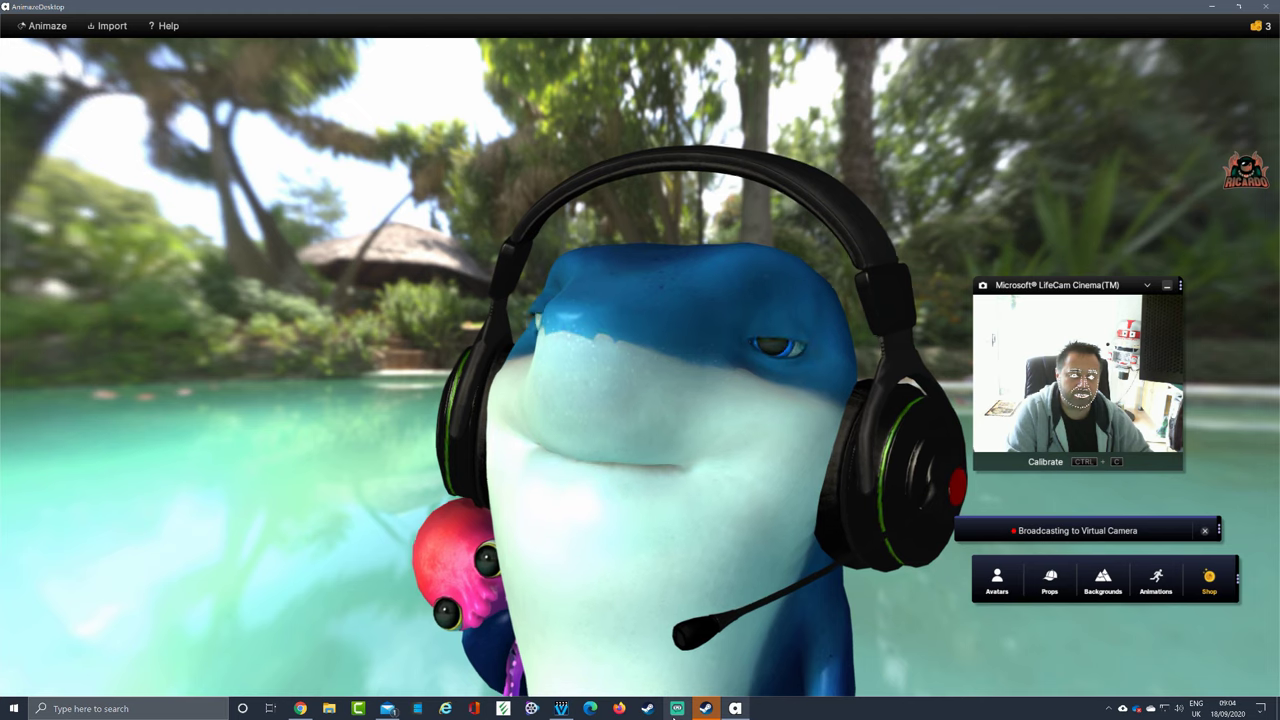
pyautogui.click(304, 709)
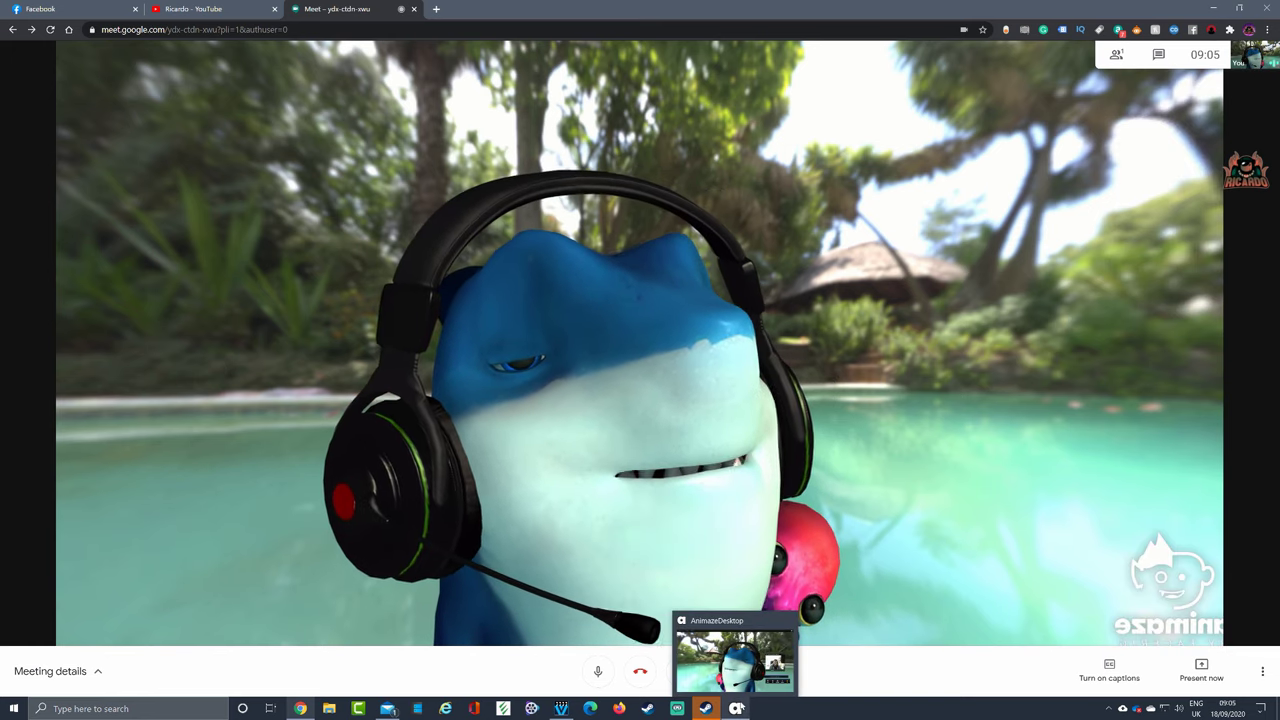
pyautogui.click(706, 708)
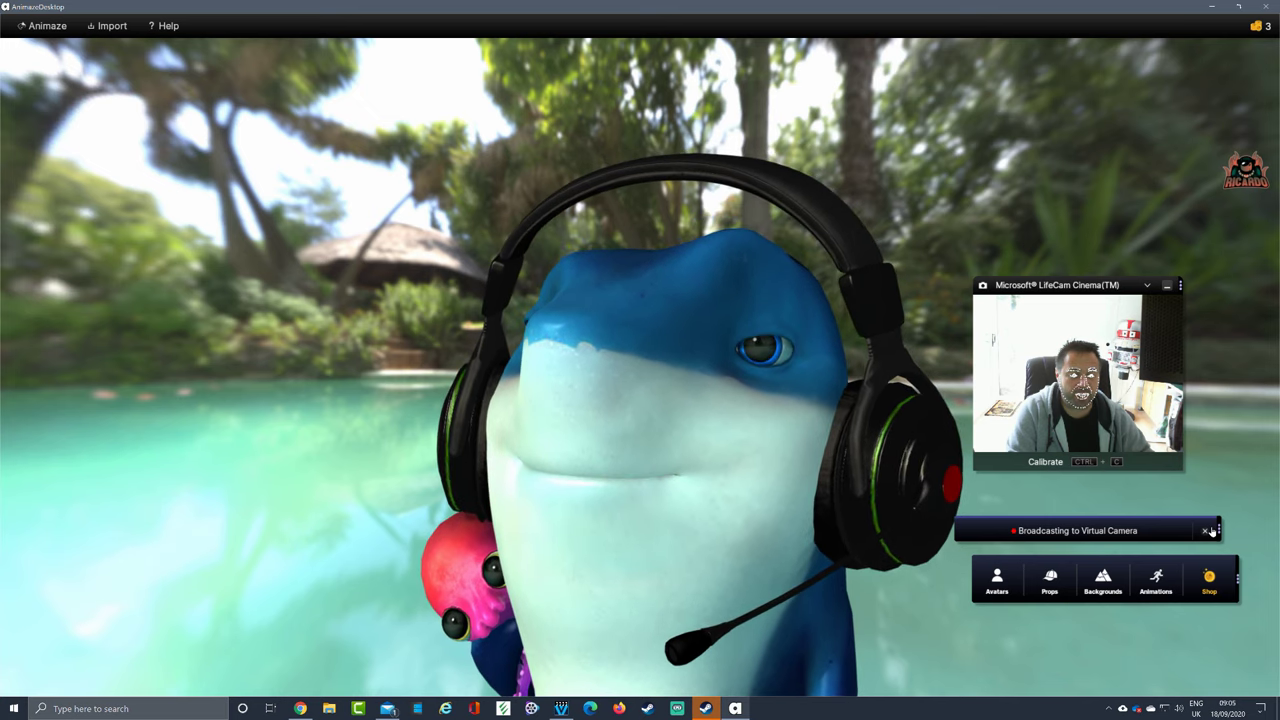
# - Stop the Animaze Virtual Camera broadcast and exit Animaze, confirming the quit
pyautogui.click(1206, 531)
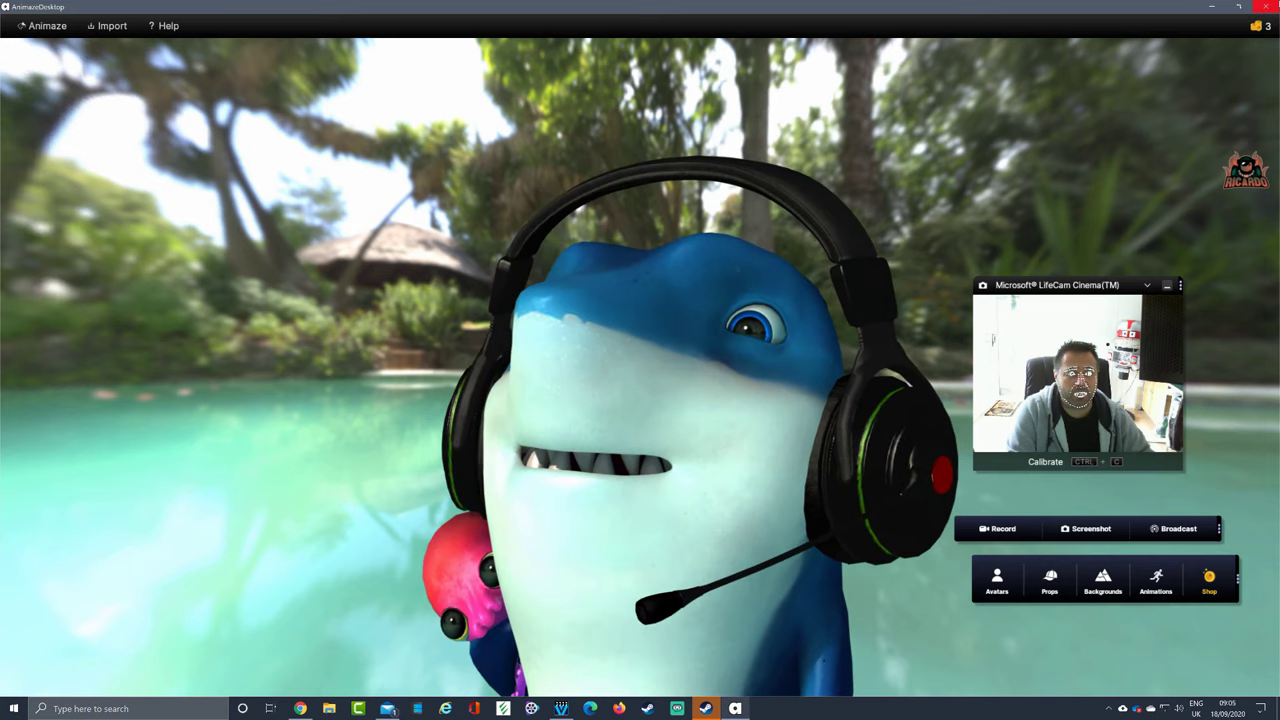
pyautogui.click(1261, 8)
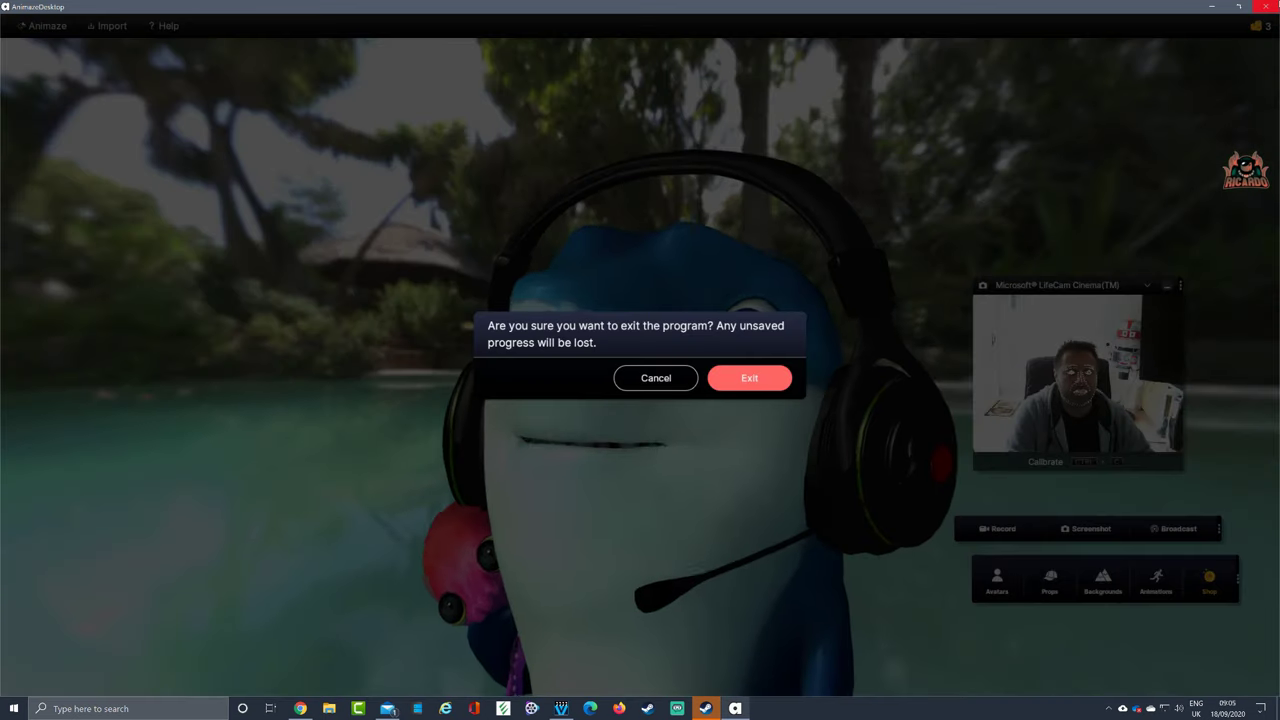
pyautogui.click(752, 378)
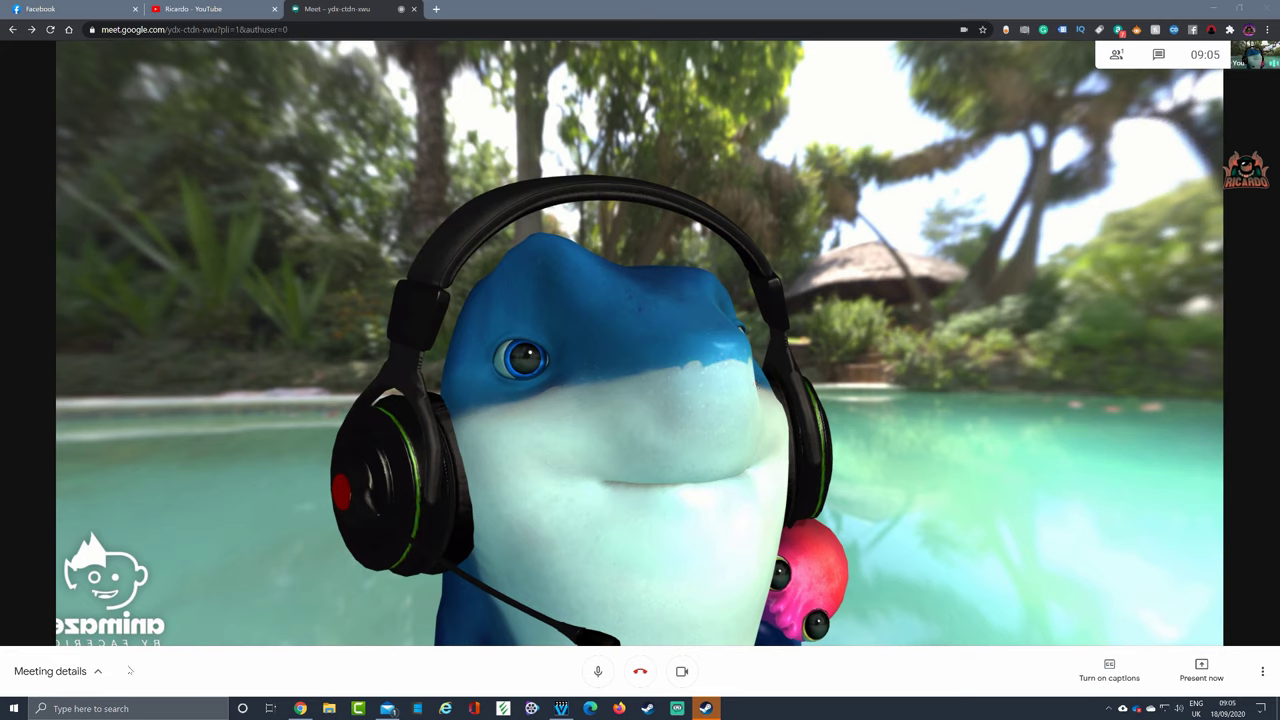
# - In Meet's video settings, change the camera from Animaze Virtual Camera to Microsoft LifeCam Cinema
pyautogui.click(1262, 671)
pyautogui.click(1187, 537)
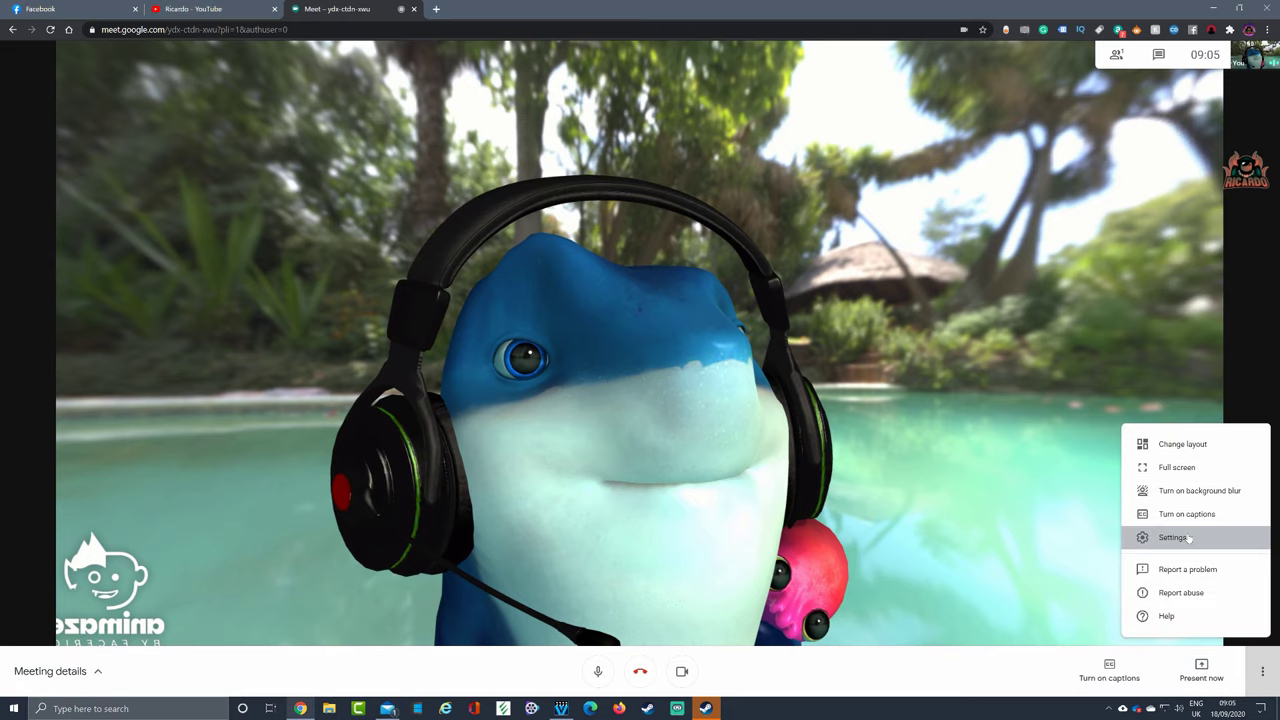
pyautogui.click(452, 270)
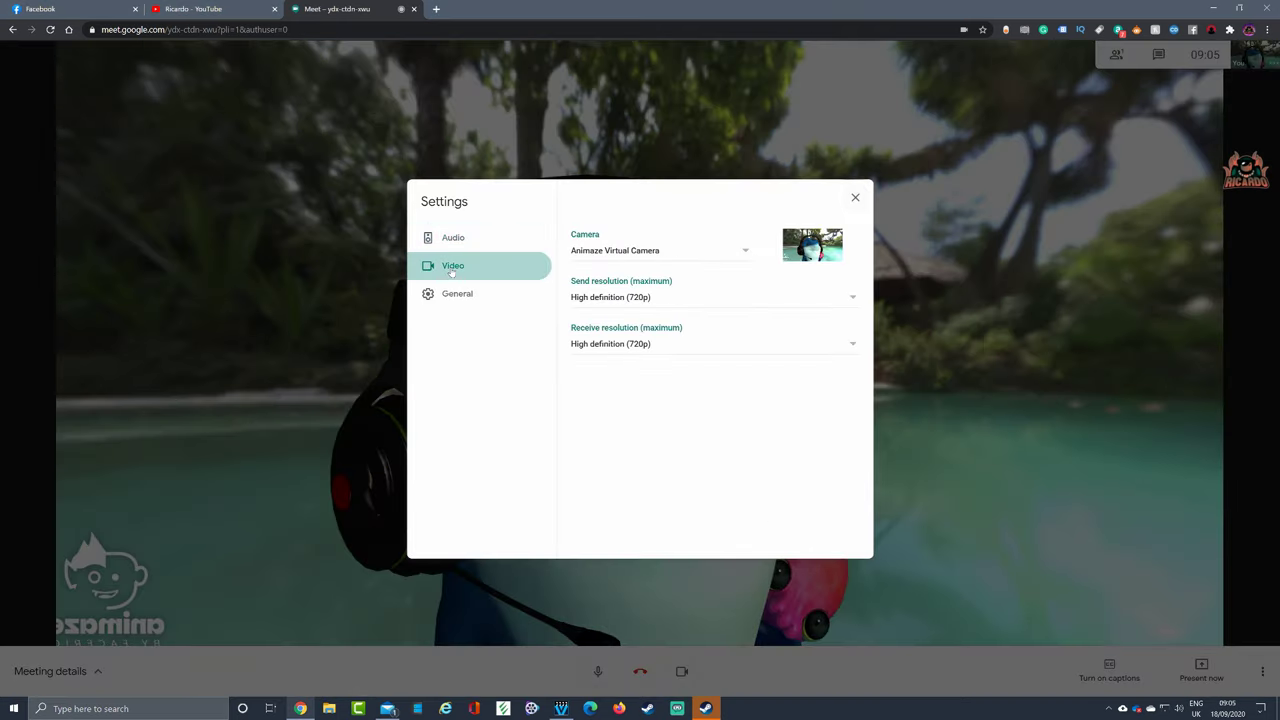
pyautogui.click(668, 252)
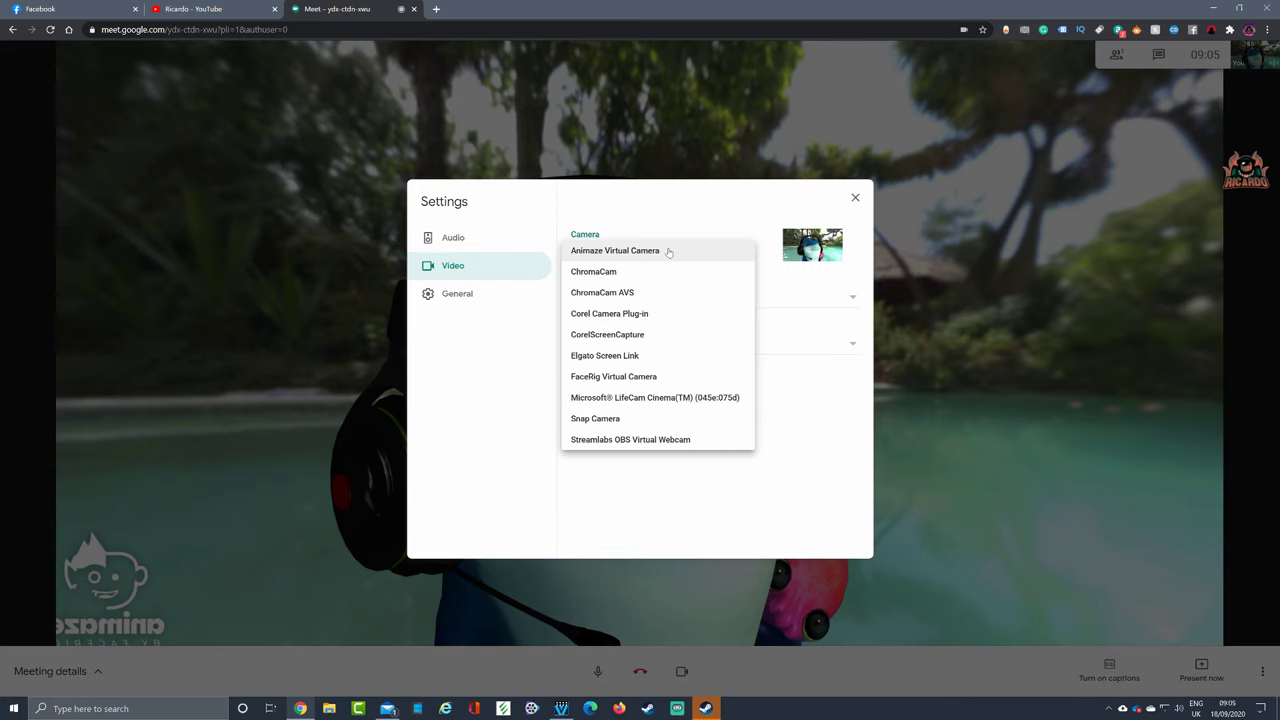
pyautogui.click(626, 398)
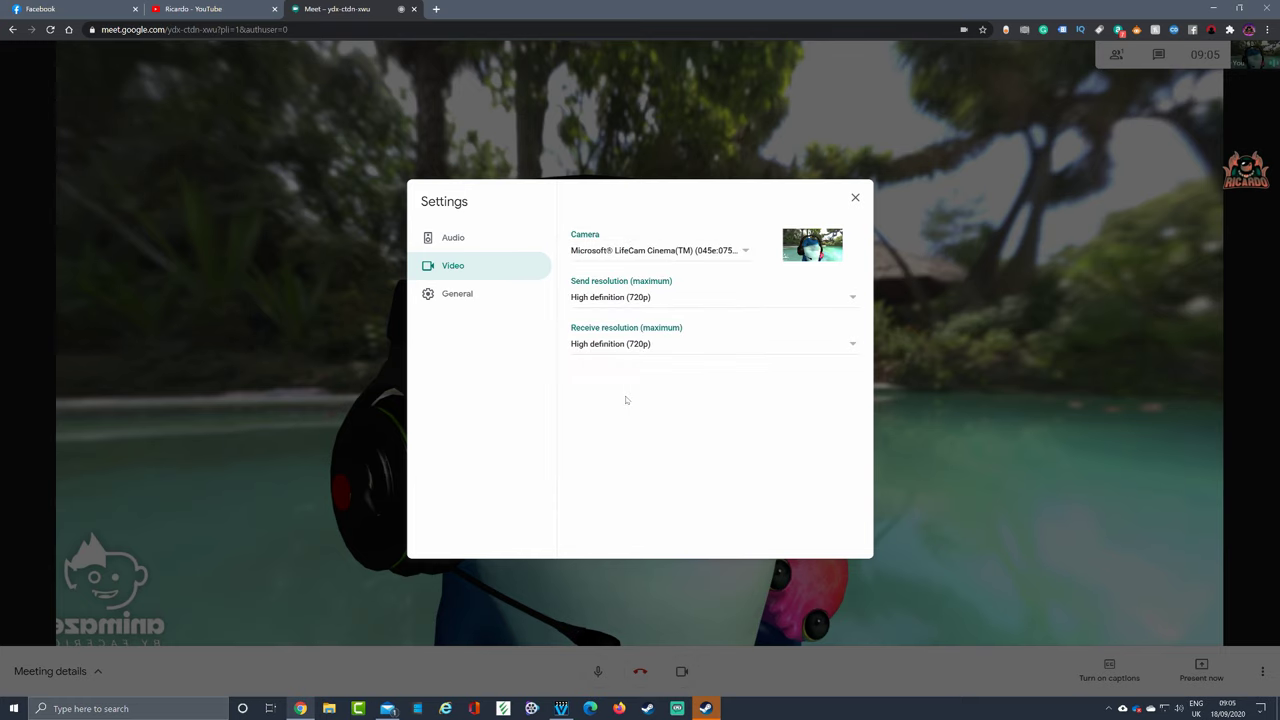